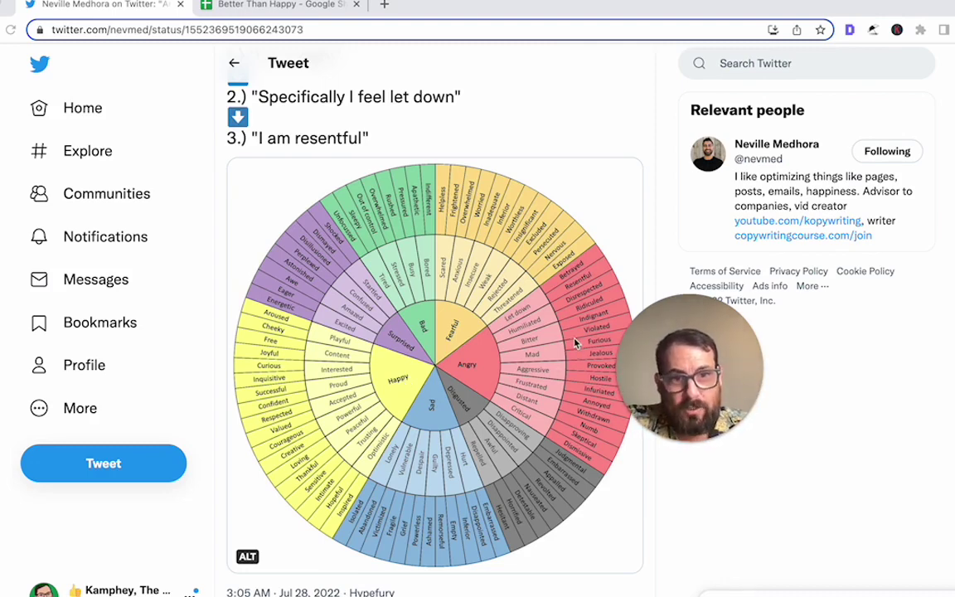
Read through the feelings wheel tweet, its emotion rings and its replies.
scroll(570, 342, "up", 1)
scroll(569, 342, "down", 1)
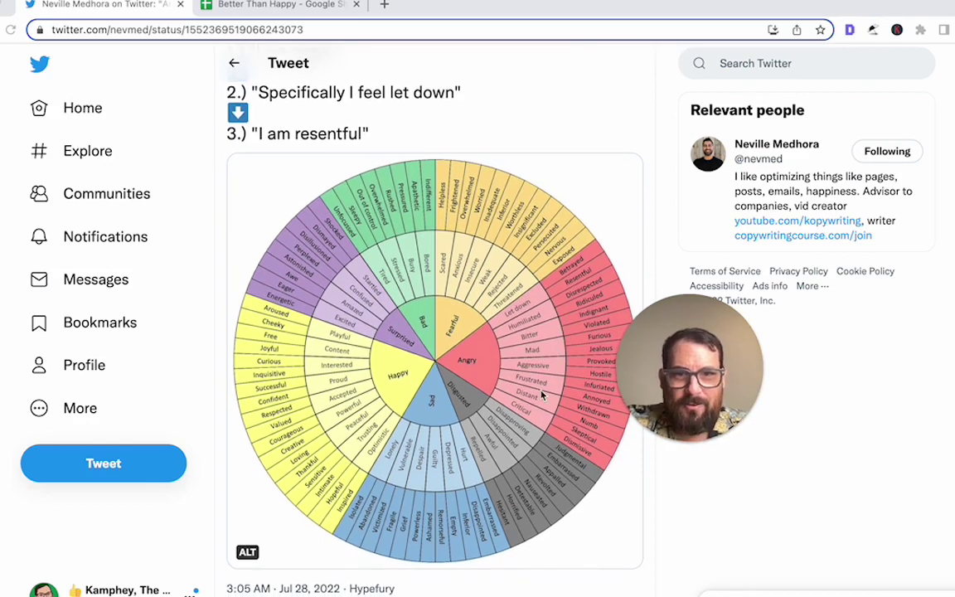
scroll(540, 395, "down", 2)
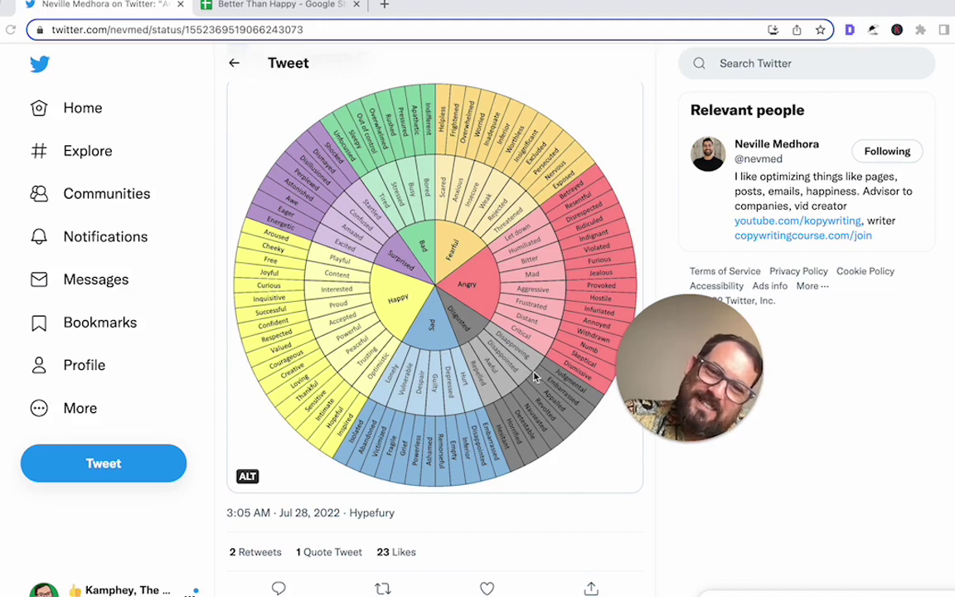
scroll(513, 388, "down", 10)
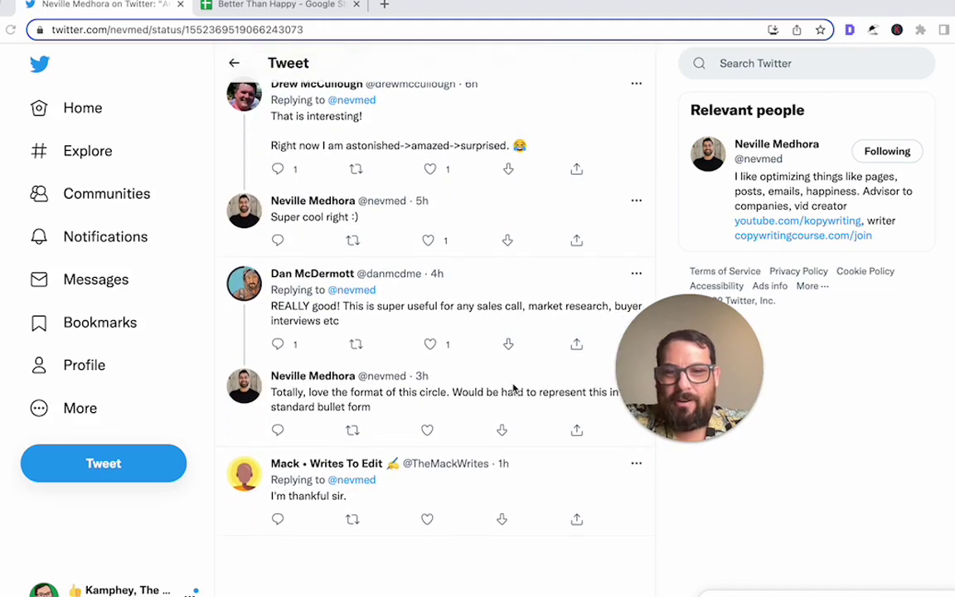
scroll(424, 357, "down", 1)
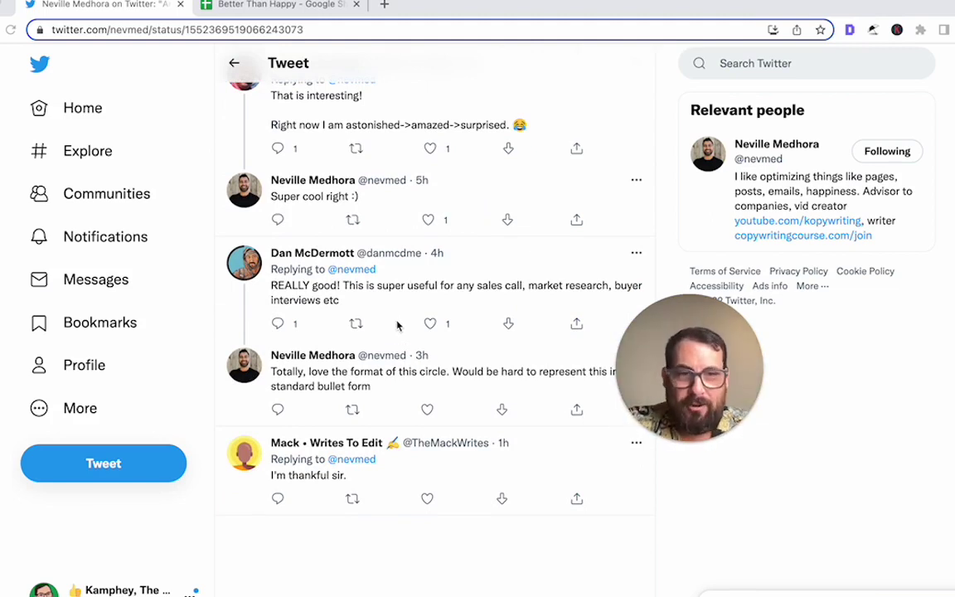
scroll(381, 339, "up", 2)
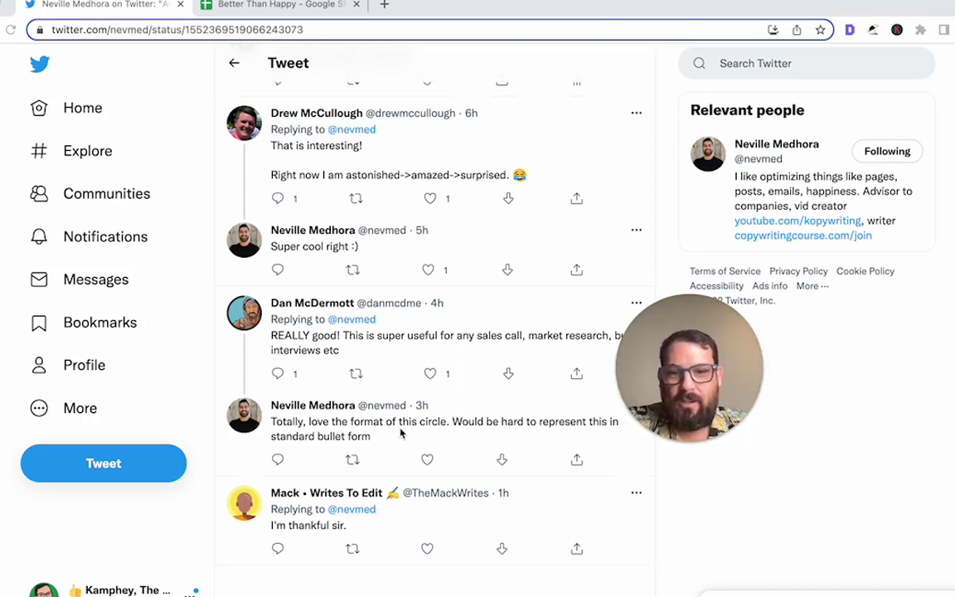
scroll(400, 432, "up", 1)
scroll(400, 432, "up", 10)
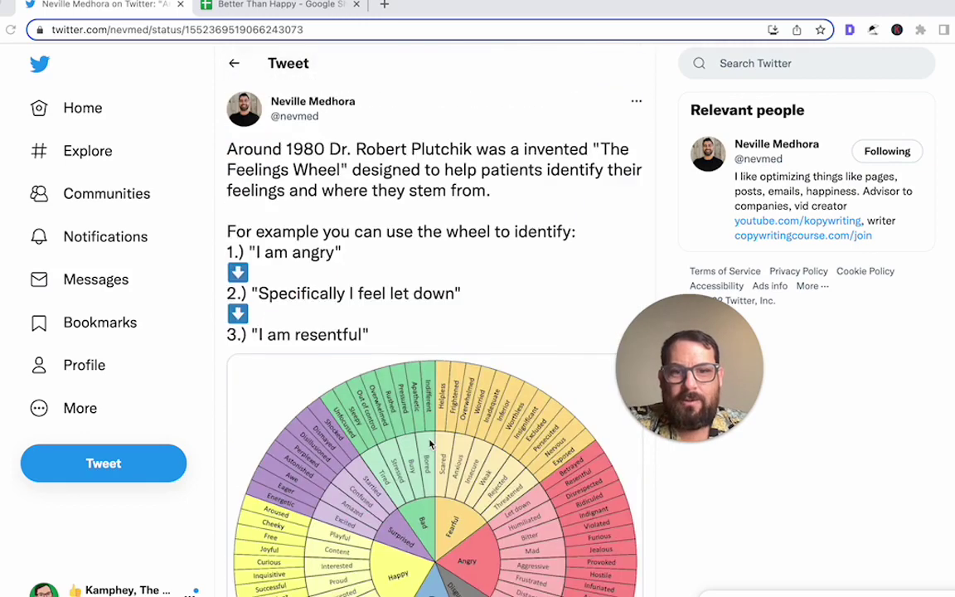
scroll(385, 394, "down", 3)
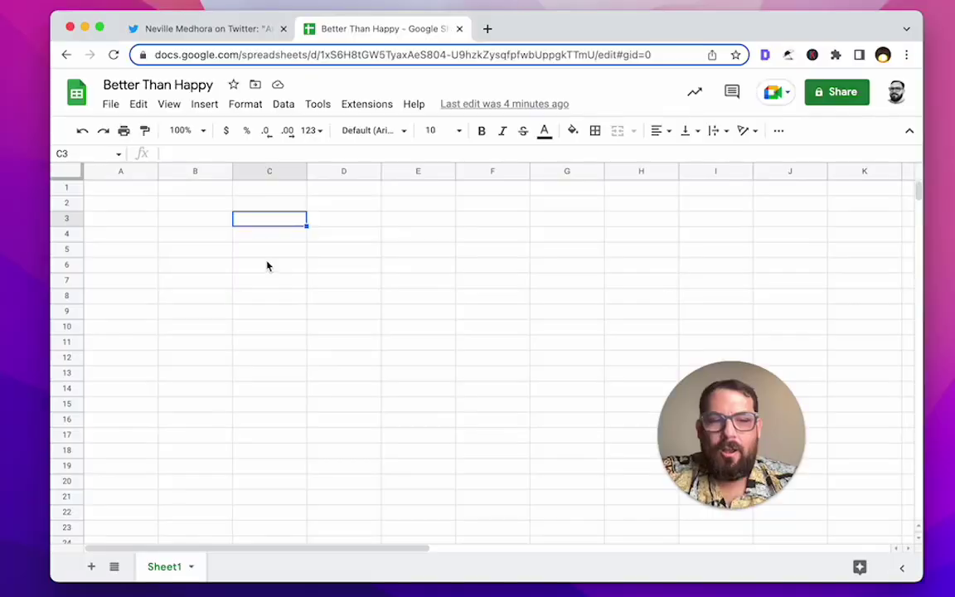
Delete columns D through Z so the sheet keeps only columns A to C.
left_click(277, 249)
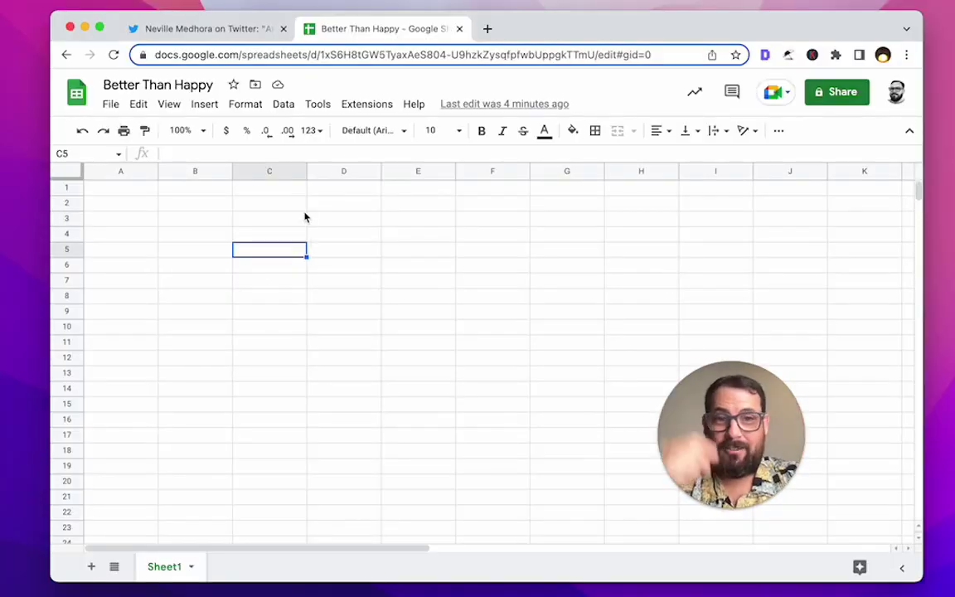
left_click(194, 261)
left_click(362, 170)
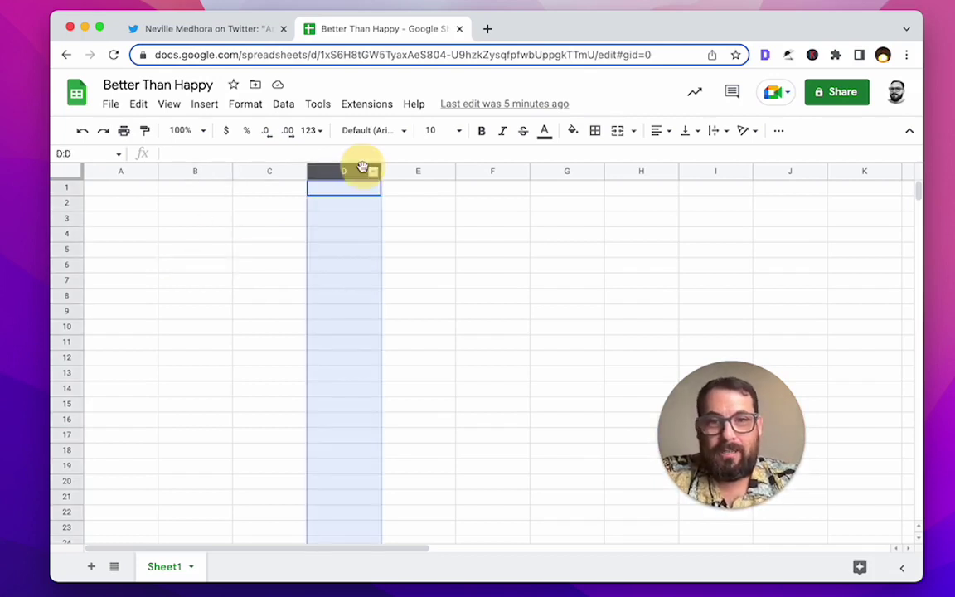
key("super+shift+Right")
right_click(362, 170)
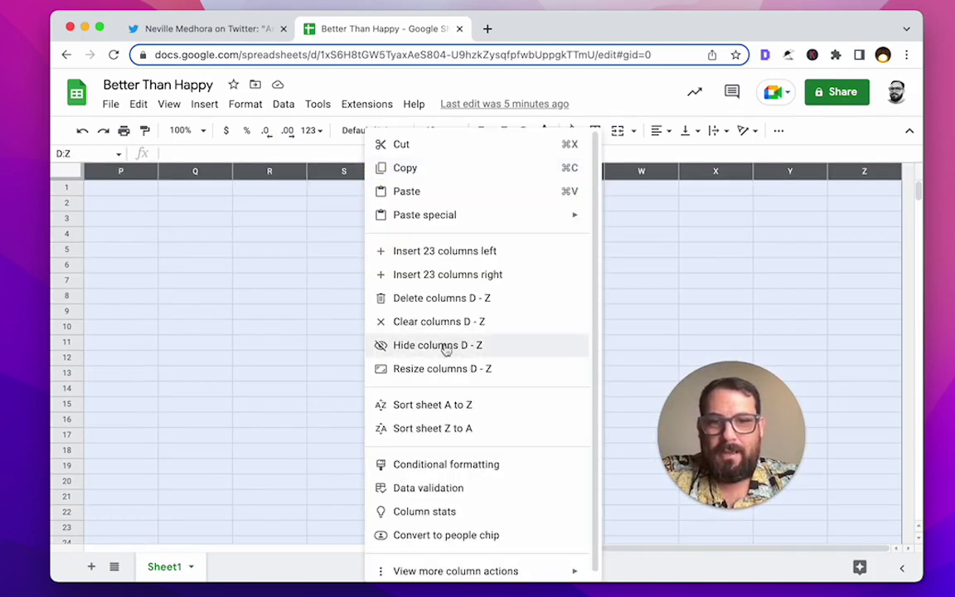
left_click(403, 298)
left_click(134, 218)
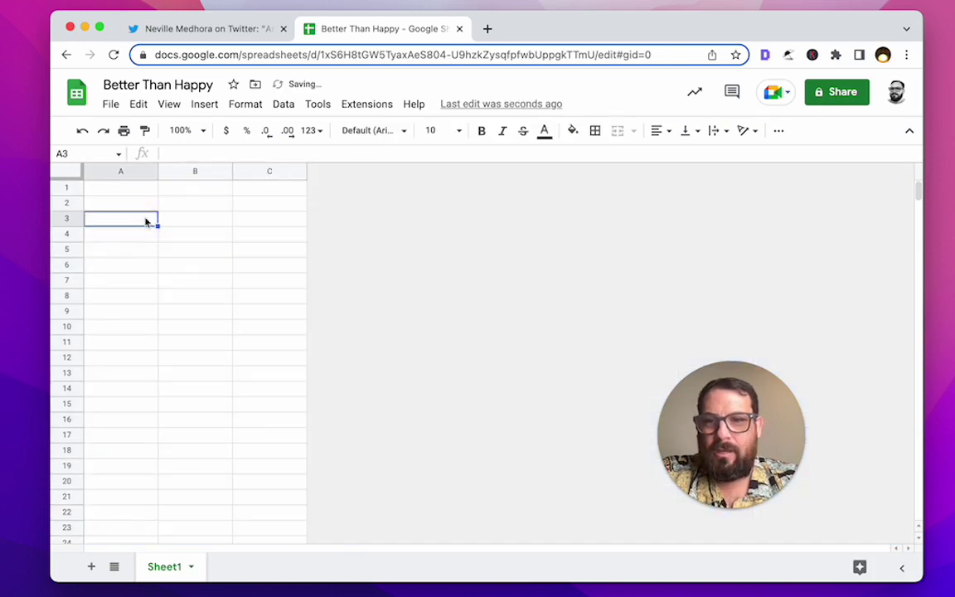
left_click(161, 357)
key("super+Down")
key("super+Up")
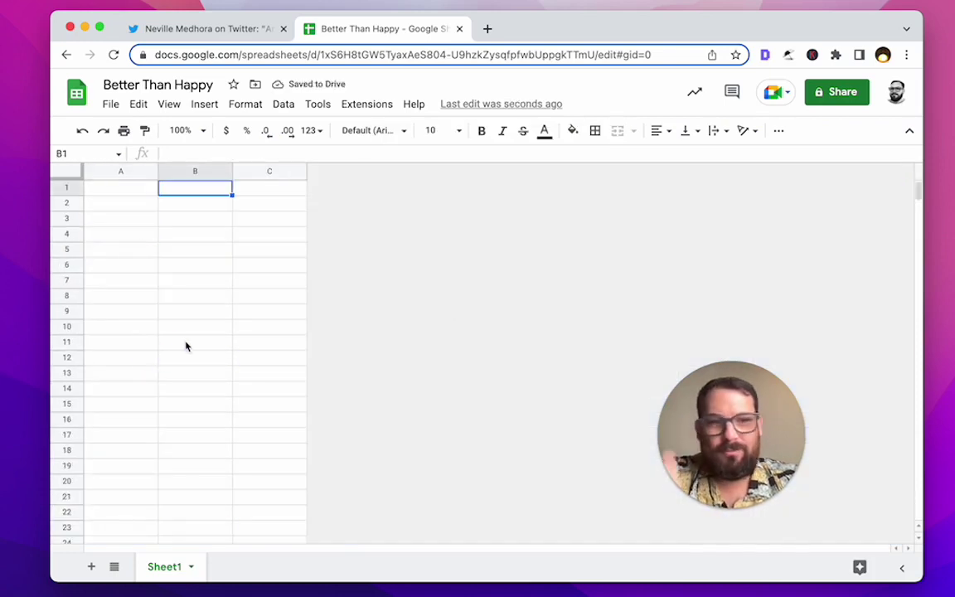
Check the wheel's surprised section on Twitter and put an outer border around cells C1:C8 in the Better Than Happy sheet.
left_click(193, 31)
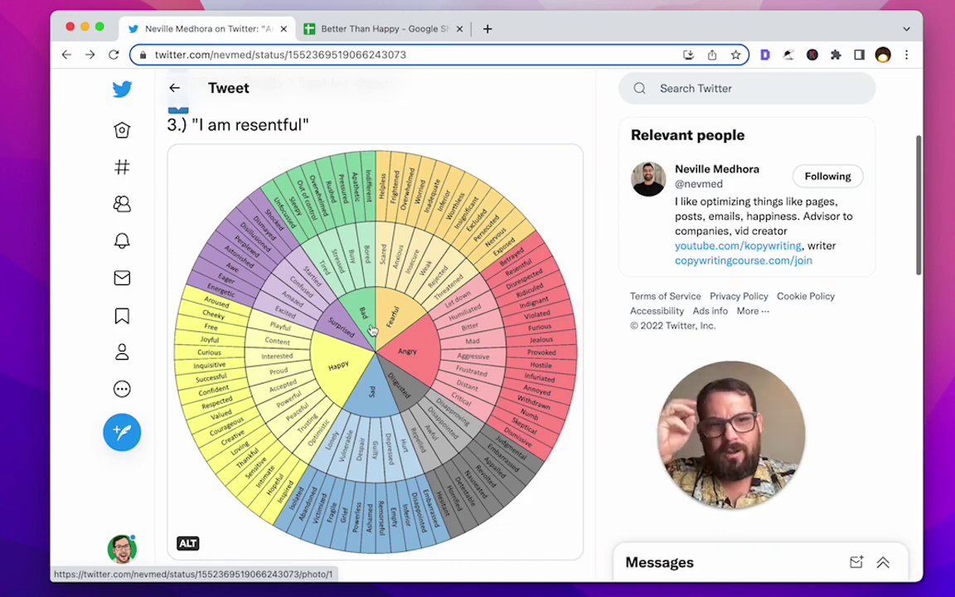
left_click(340, 29)
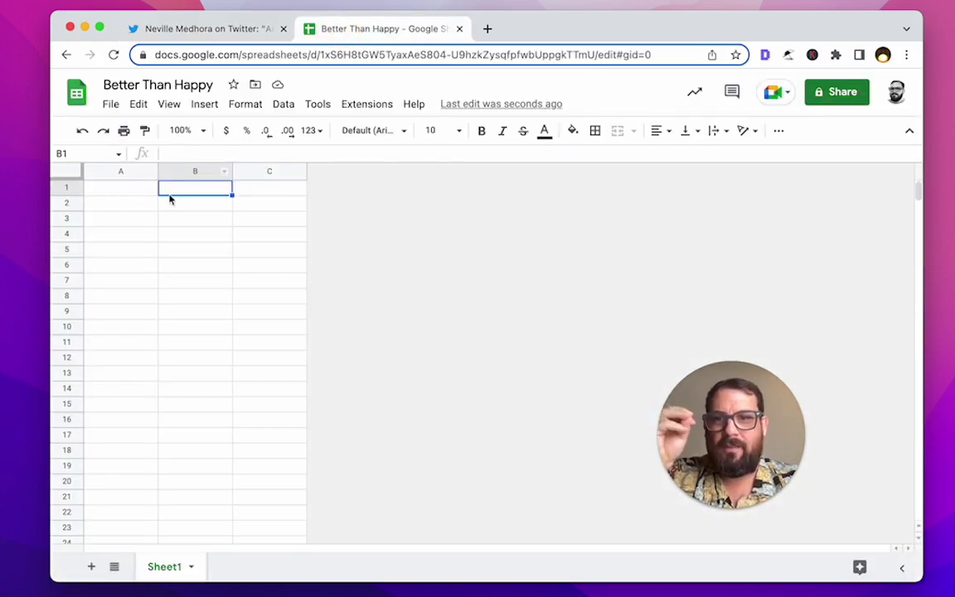
left_click(225, 33)
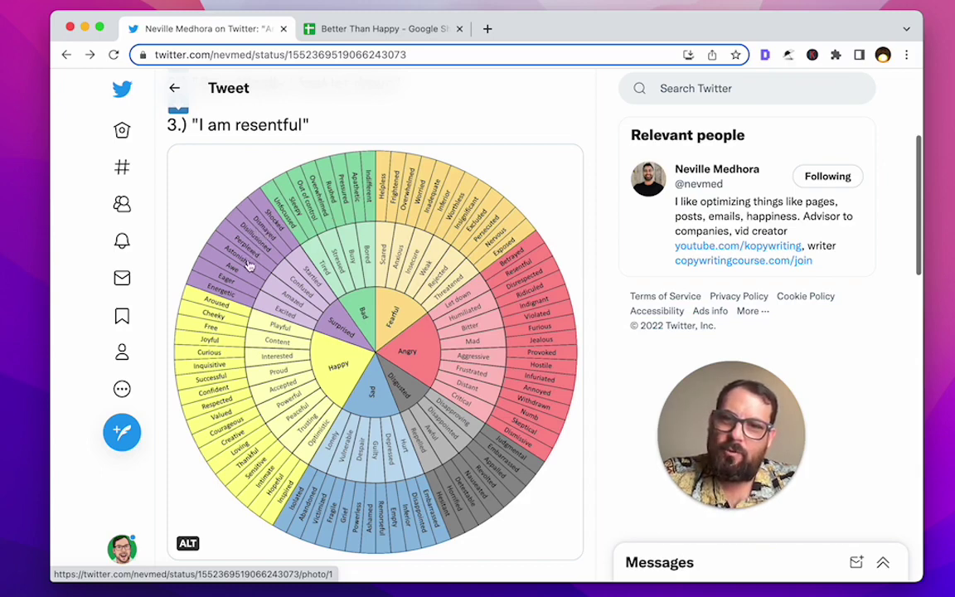
key("ctrl+Tab")
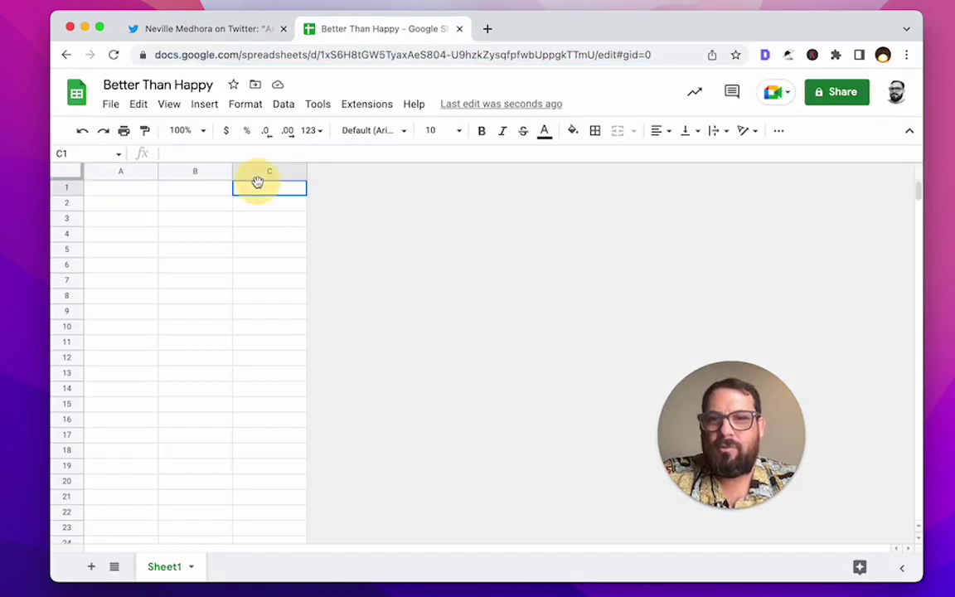
left_click_drag(257, 186, 273, 234)
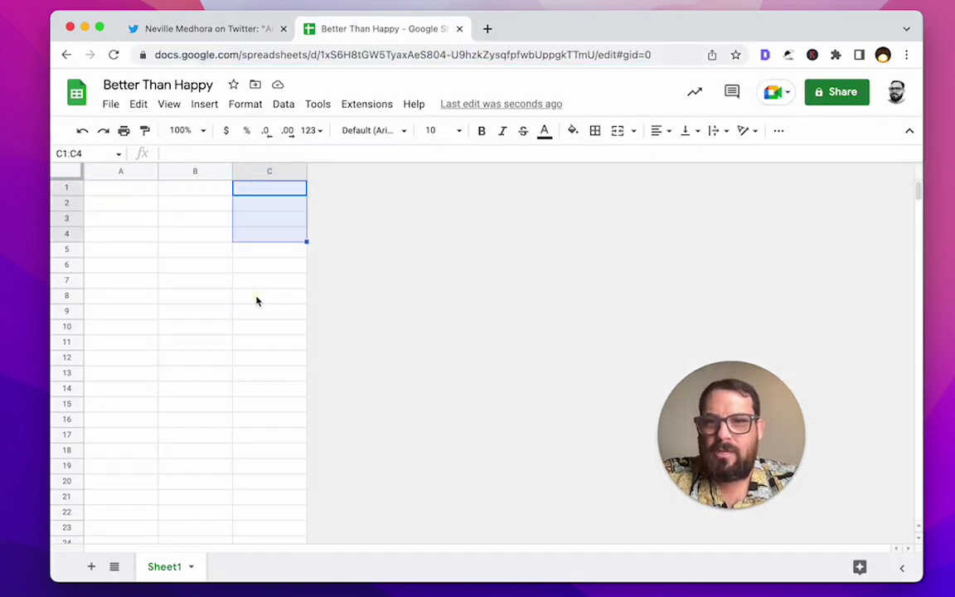
left_click_drag(257, 296, 269, 189)
left_click(596, 130)
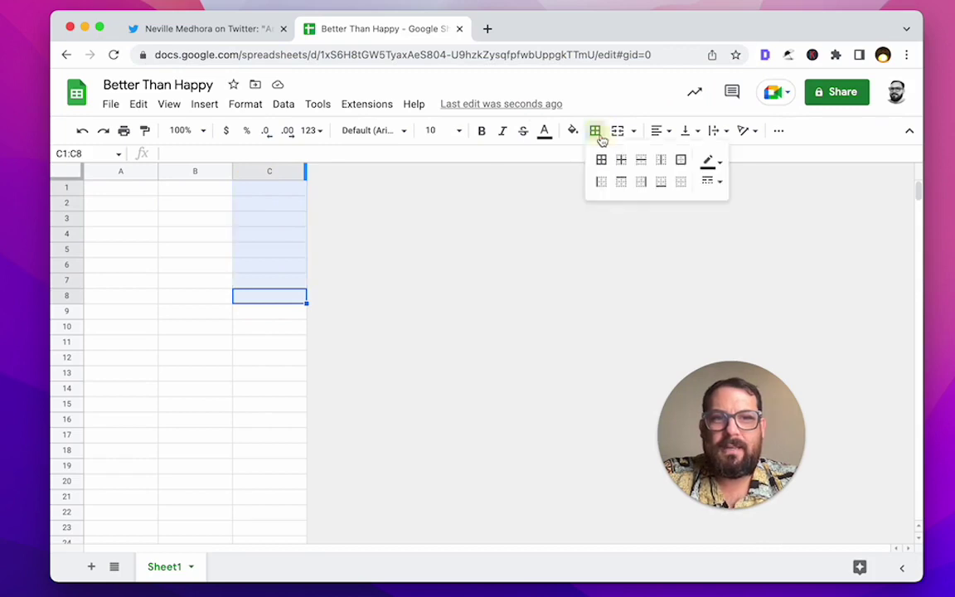
left_click(681, 159)
left_click(250, 282)
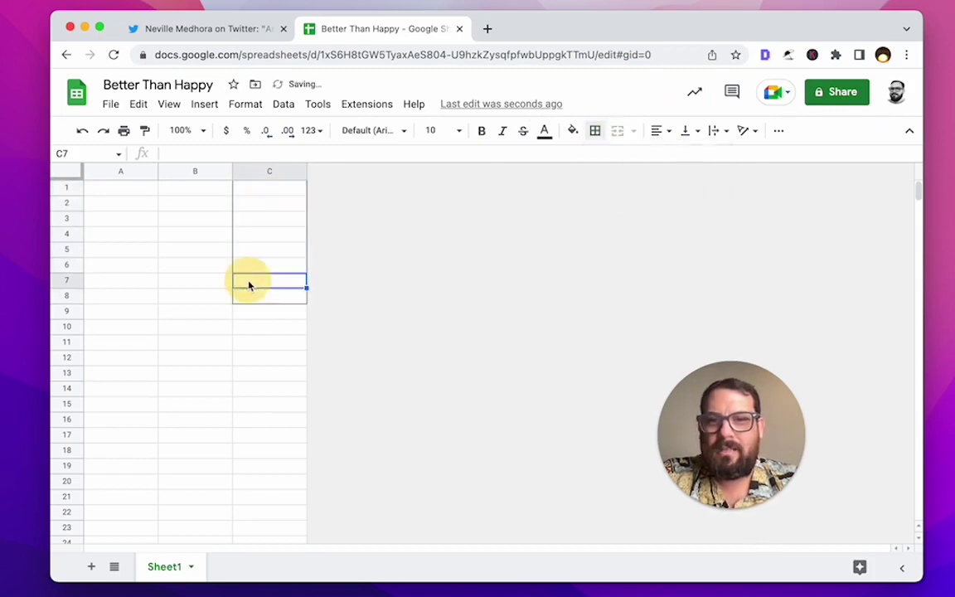
Merge cells A1:A8 into a single cell, and check the layout against the wheel on Twitter.
left_click_drag(116, 300, 121, 196)
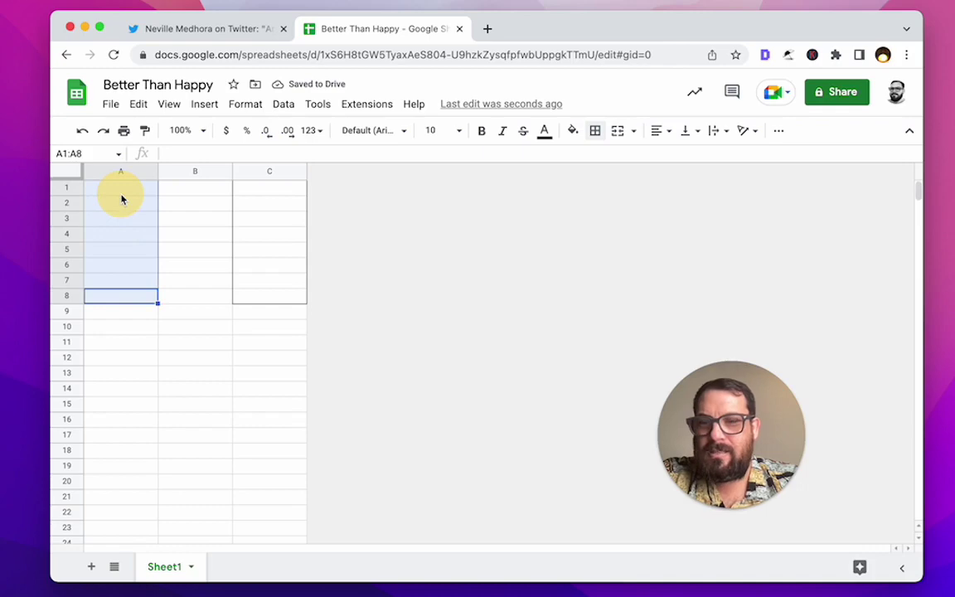
left_click(617, 130)
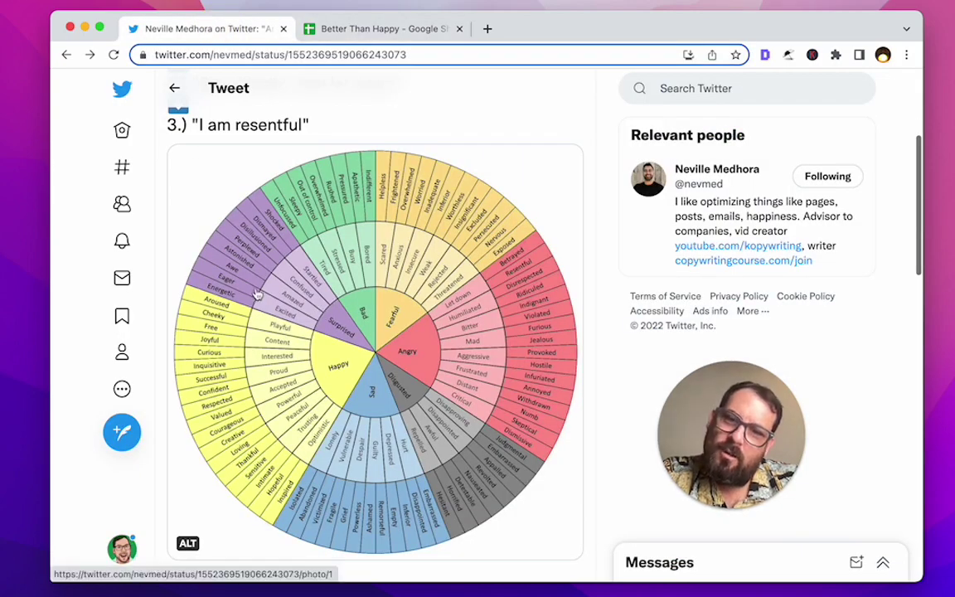
left_click(332, 28)
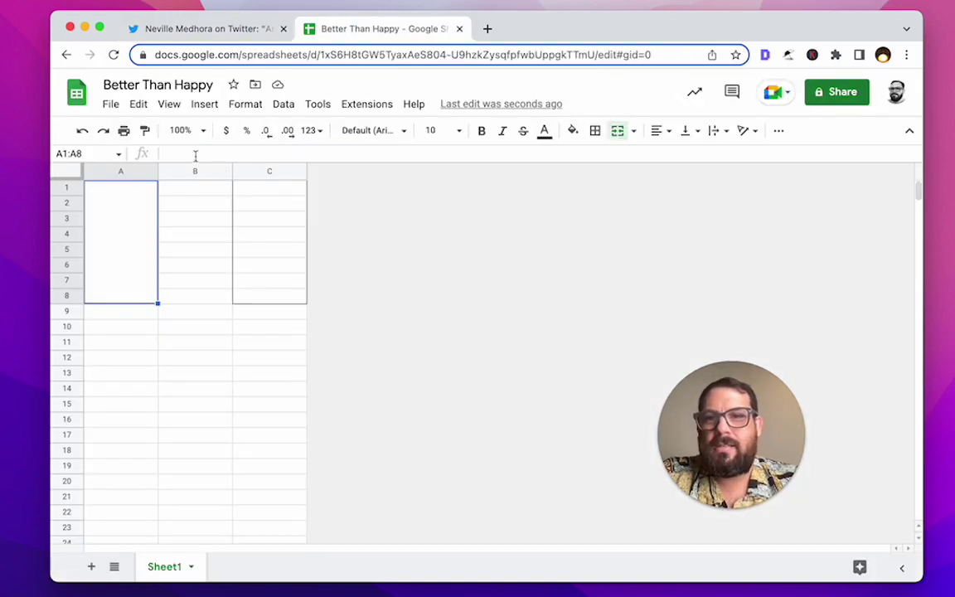
Merge column B's cells in pairs: B1:B2, B3:B4, B5:B6 and B7:B8.
left_click_drag(190, 190, 186, 296)
left_click(615, 130)
key("super+y")
key("super+y")
key("super+y")
left_click(258, 206)
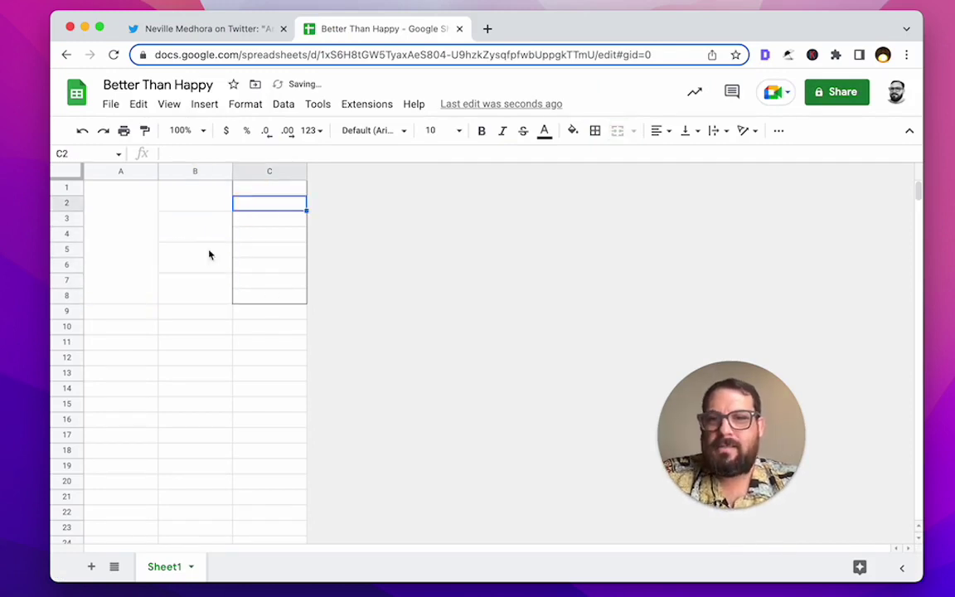
Apply purple borders to all cells in A1:C8, matching the wheel's surprised section.
left_click_drag(142, 203, 256, 288)
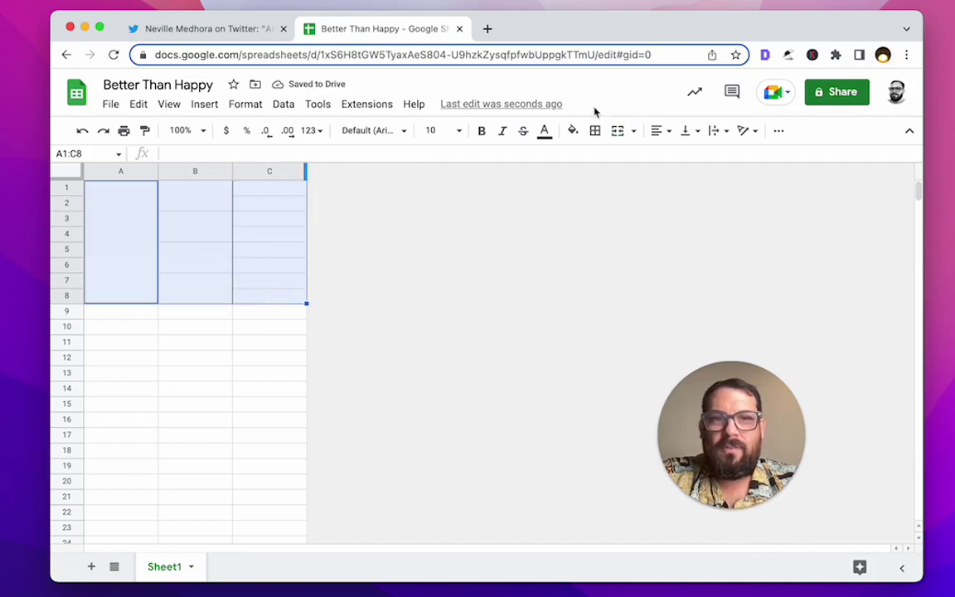
left_click(600, 137)
left_click(710, 181)
left_click(750, 204)
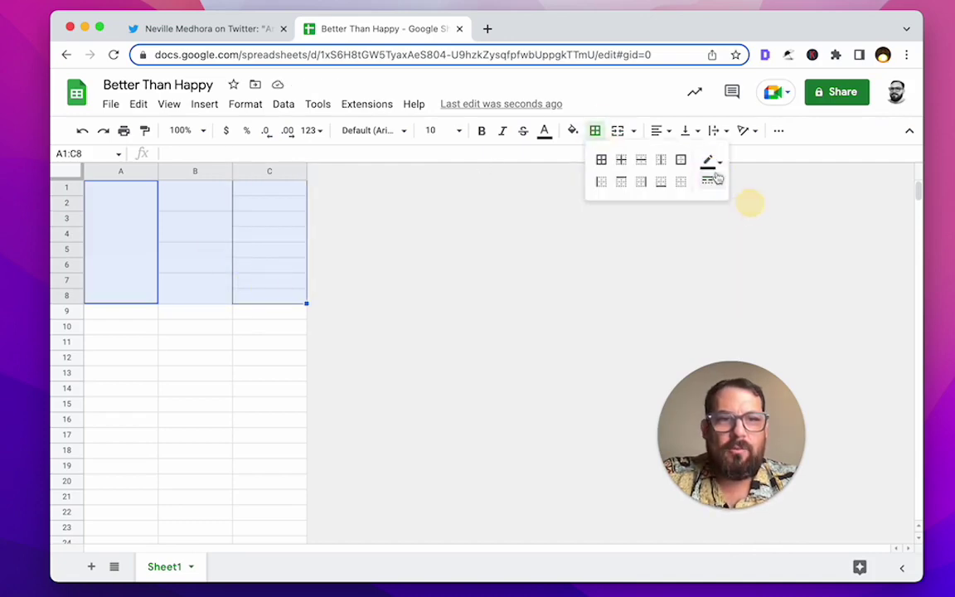
left_click(710, 161)
left_click(233, 30)
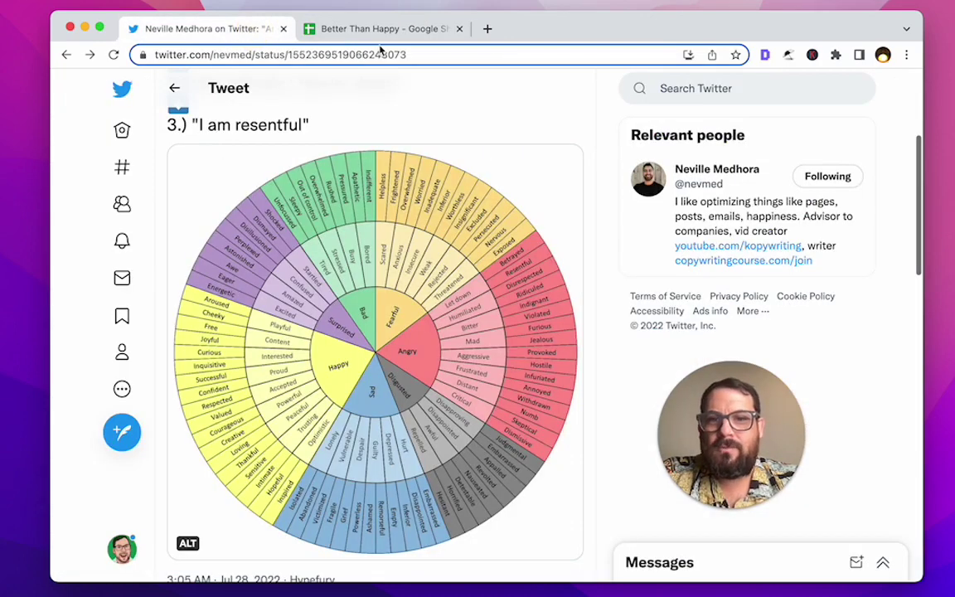
left_click(380, 52)
left_click(381, 28)
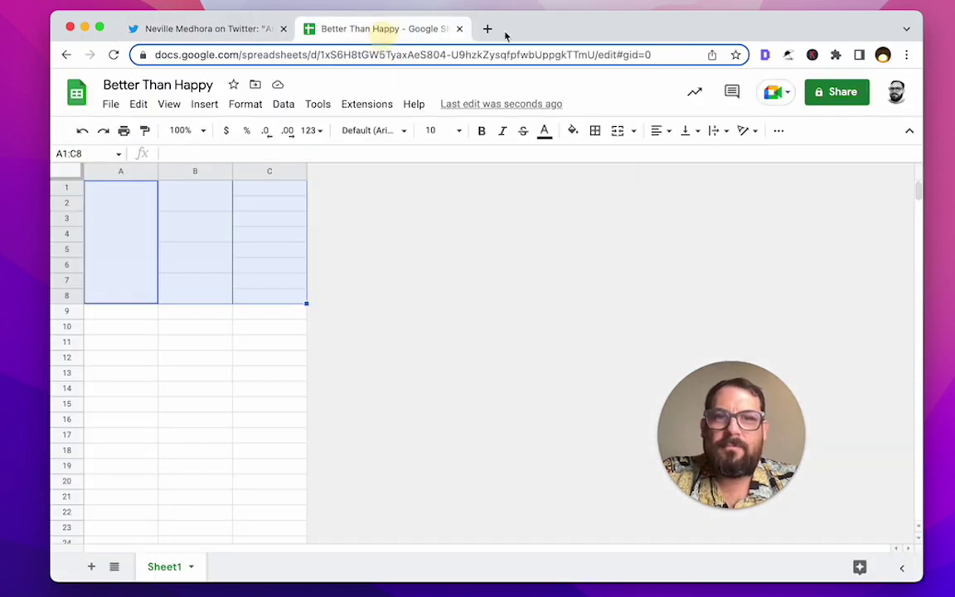
left_click(543, 133)
left_click(595, 131)
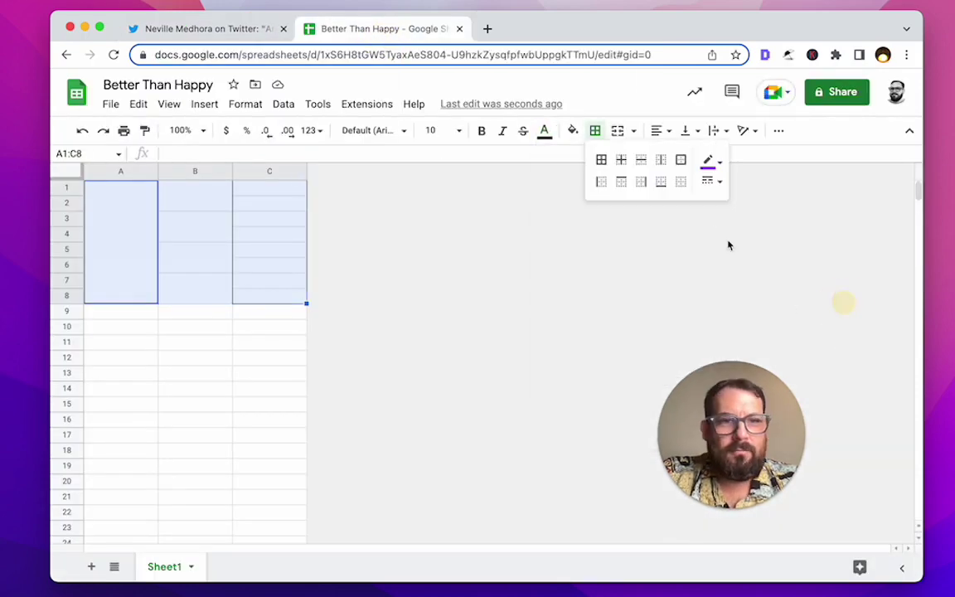
left_click(679, 161)
left_click(601, 160)
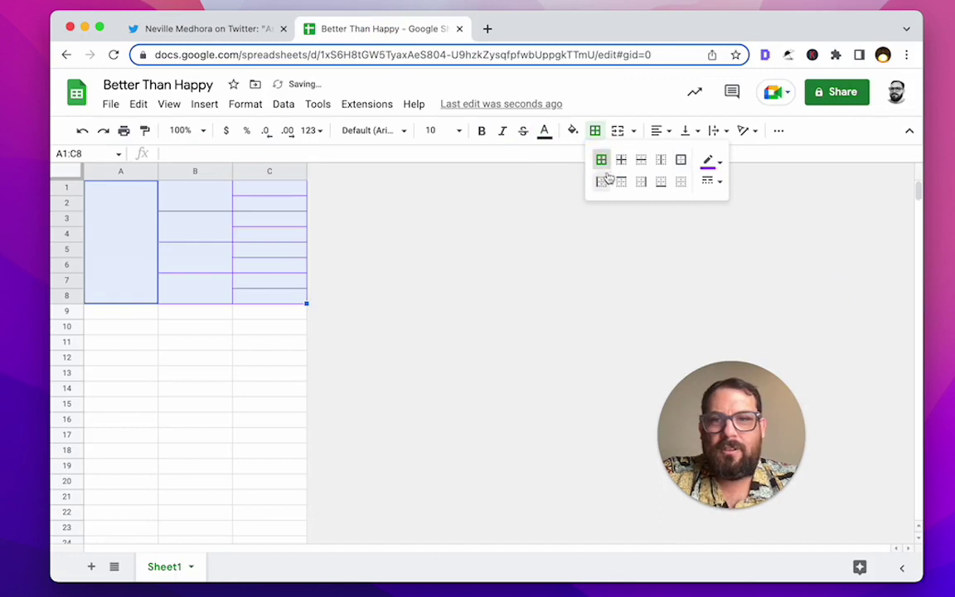
Hide the sheet's gridlines.
left_click(175, 108)
mouse_move(203, 130)
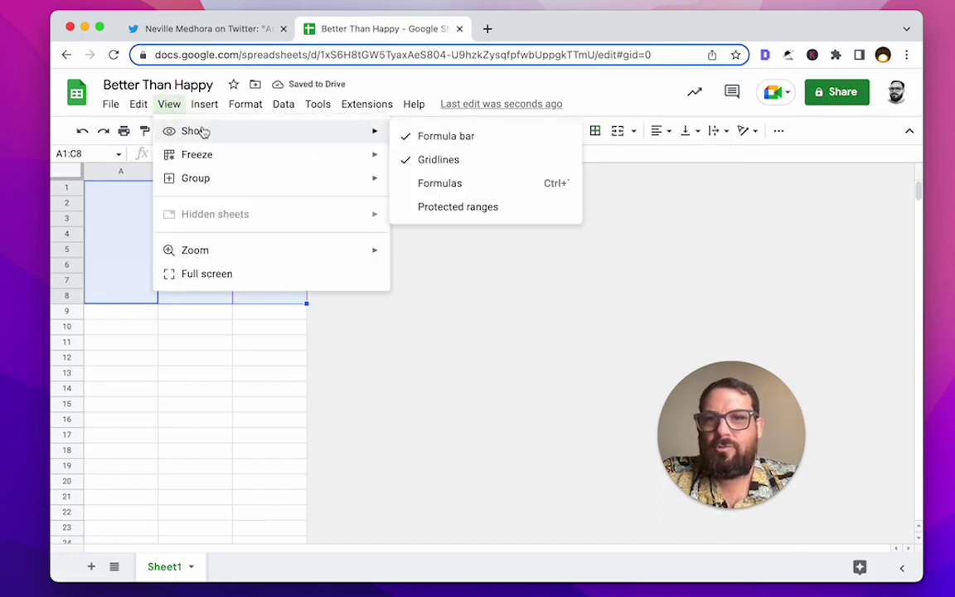
left_click(441, 156)
left_click(236, 260)
left_click(203, 353)
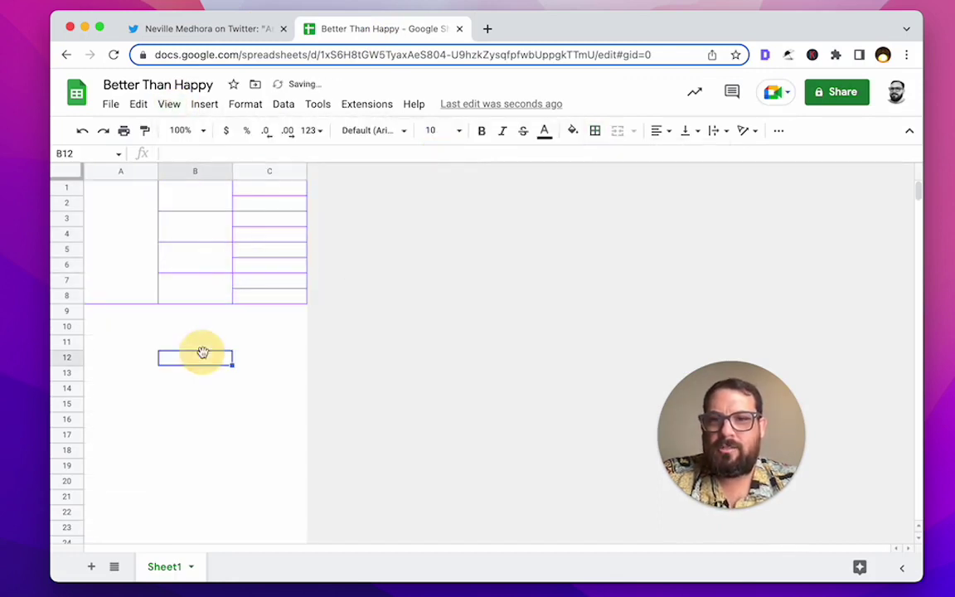
Widen columns A to C together to a bit more than twice their width.
left_click(123, 171)
left_click(260, 173, "shift")
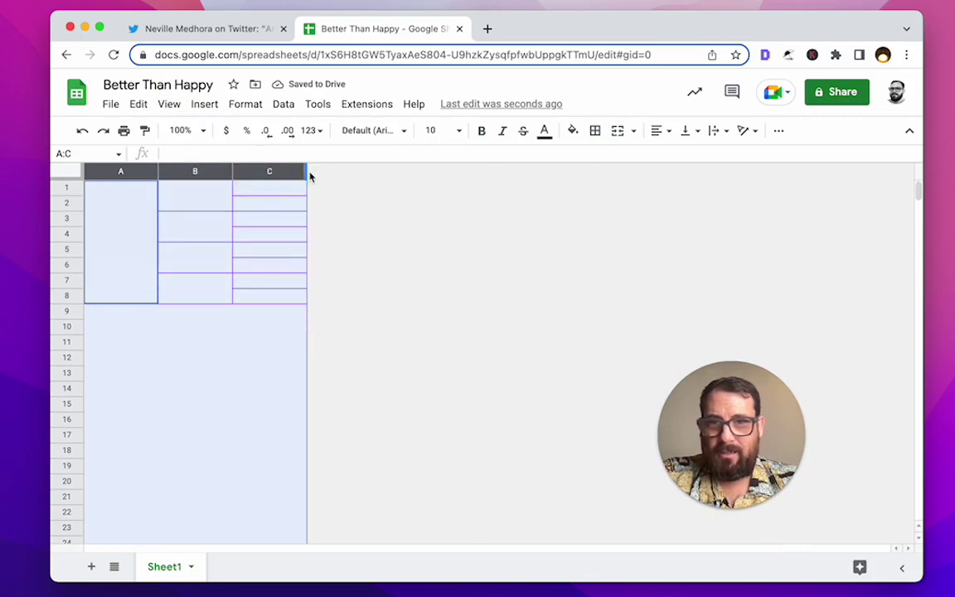
left_click_drag(307, 172, 406, 170)
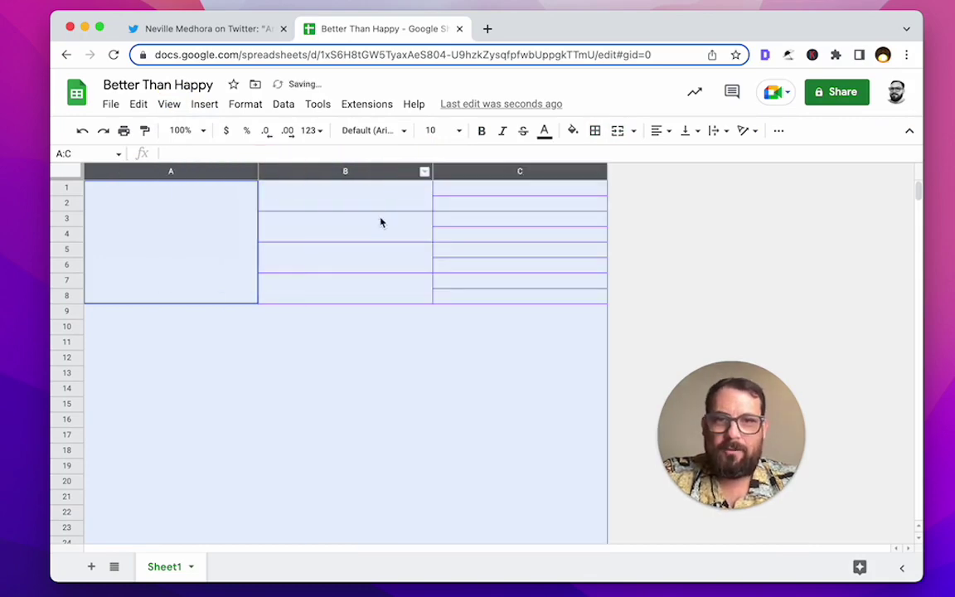
Check the core emotion's name on the Twitter wheel and enter "Surprised" in the merged cell A1:A8.
left_click(186, 218)
left_click(249, 30)
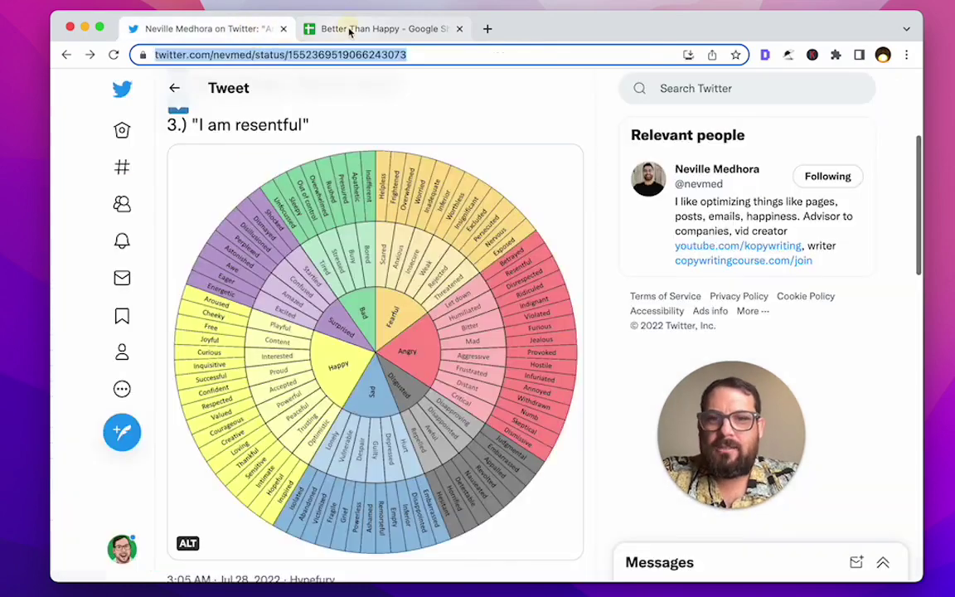
left_click(350, 29)
type("Surprised")
key("Return")
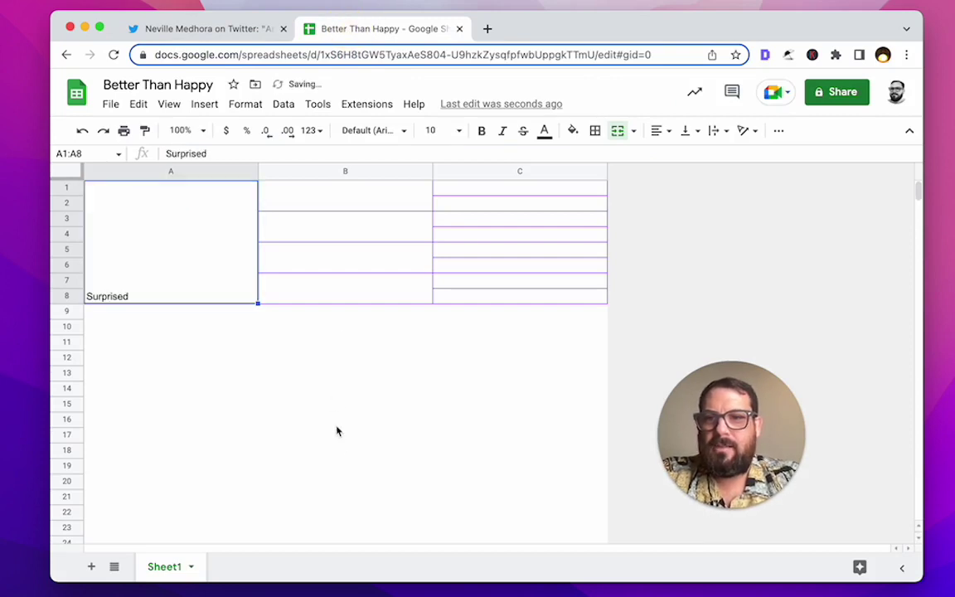
Centre the contents of A1:C8 both horizontally and vertically within their cells.
left_click_drag(203, 251, 602, 263)
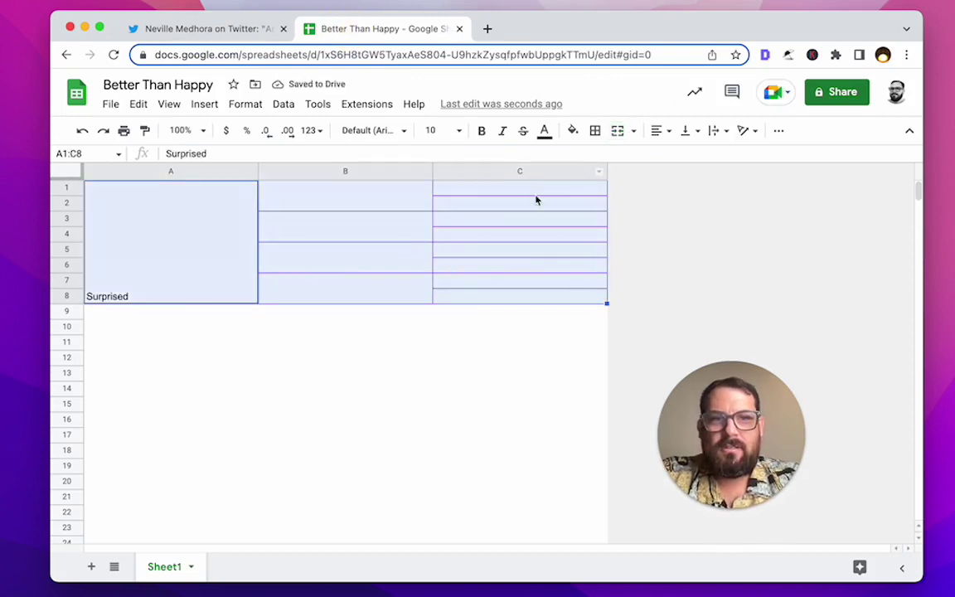
left_click(663, 133)
left_click(676, 156)
left_click(686, 131)
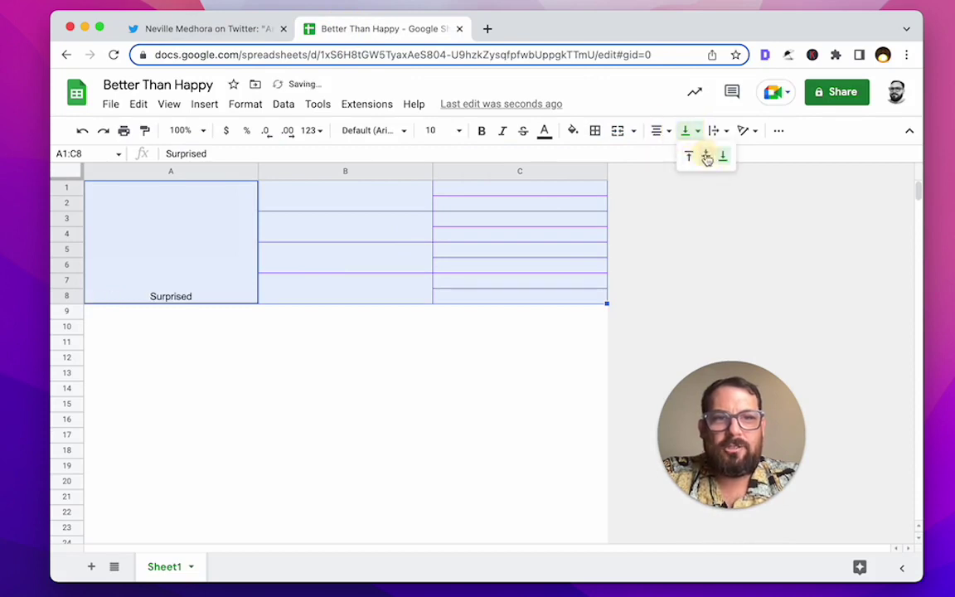
left_click(705, 155)
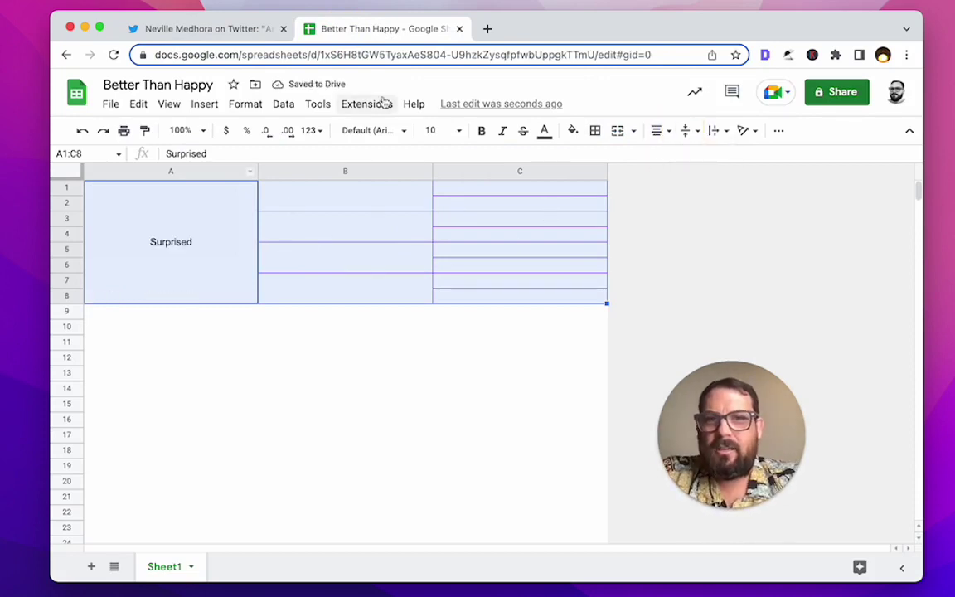
Set the text in A1:C8 to the Karla font at size 16.
left_click(383, 131)
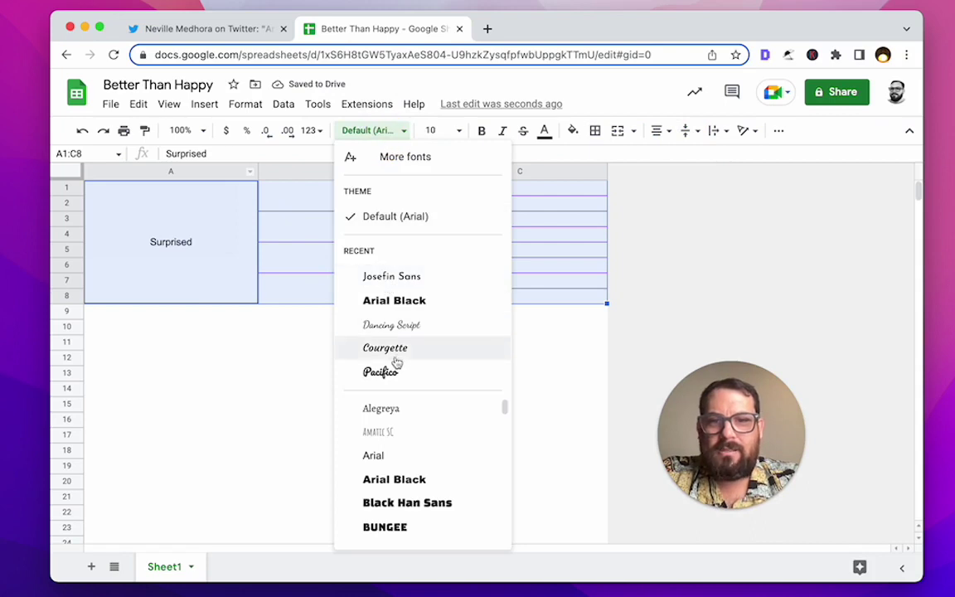
scroll(431, 466, "down", 10)
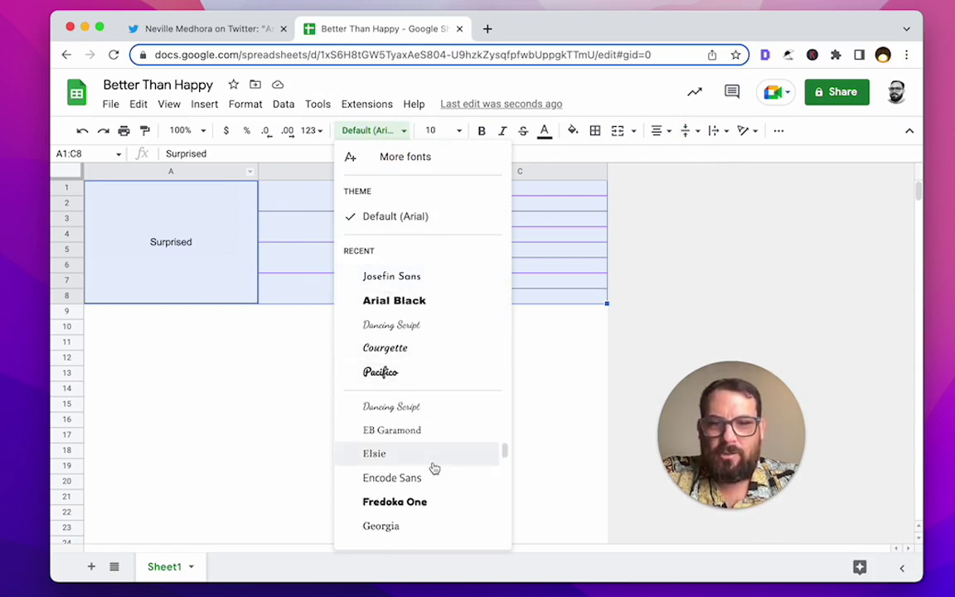
left_click(430, 466)
left_click(435, 130)
type("1")
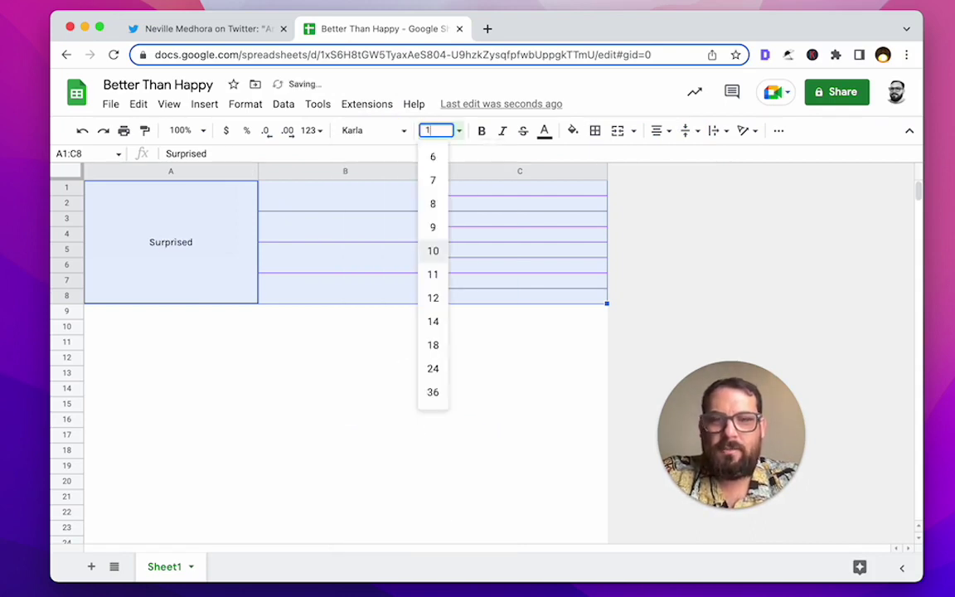
type("24")
key("Return")
left_click(442, 135)
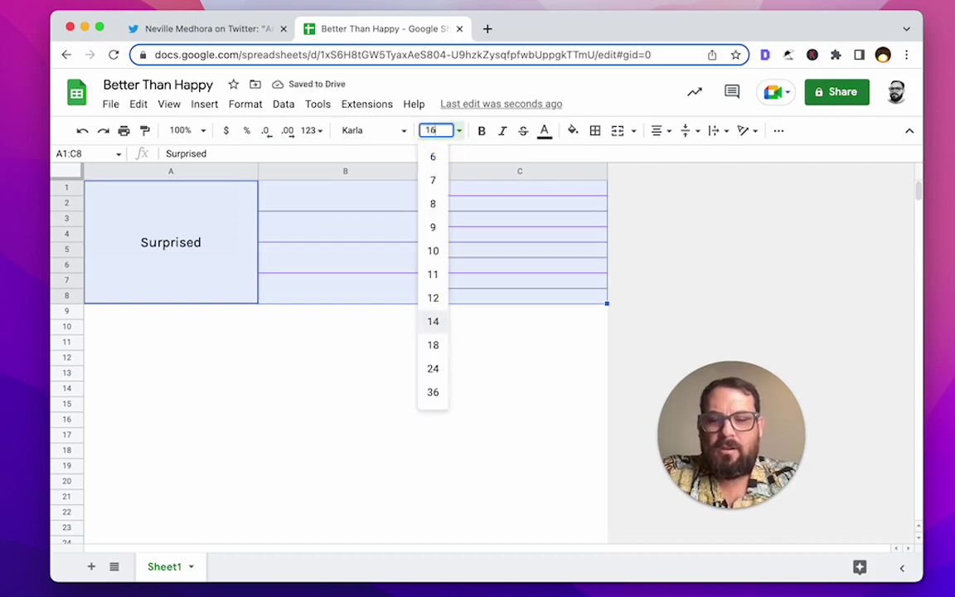
type("16")
key("Return")
left_click(219, 264)
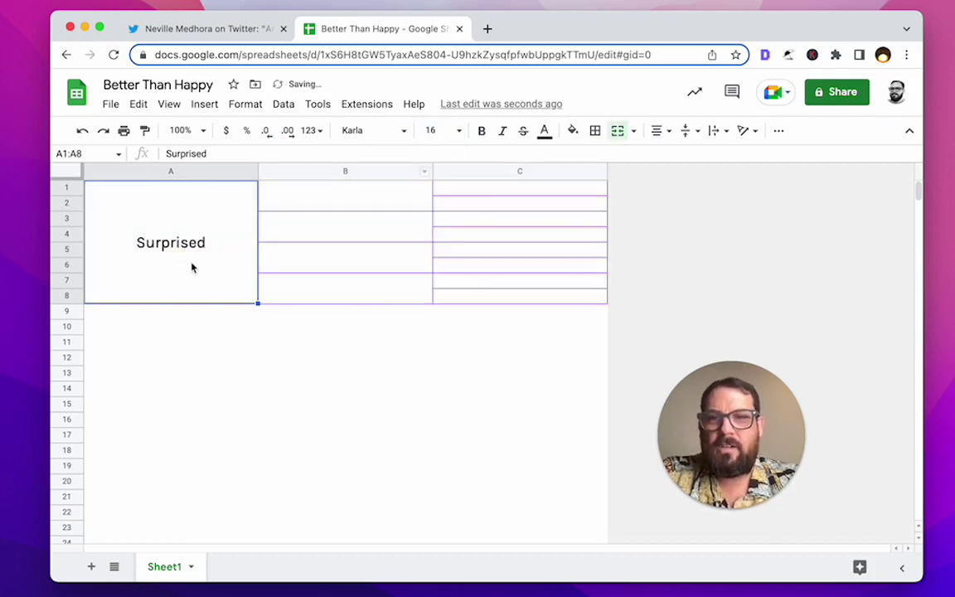
Check the wheel's inner Surprised feelings in the tweet and enter Startled, Confused, Amazed and Excited down the merged cells of column B.
left_click(351, 254)
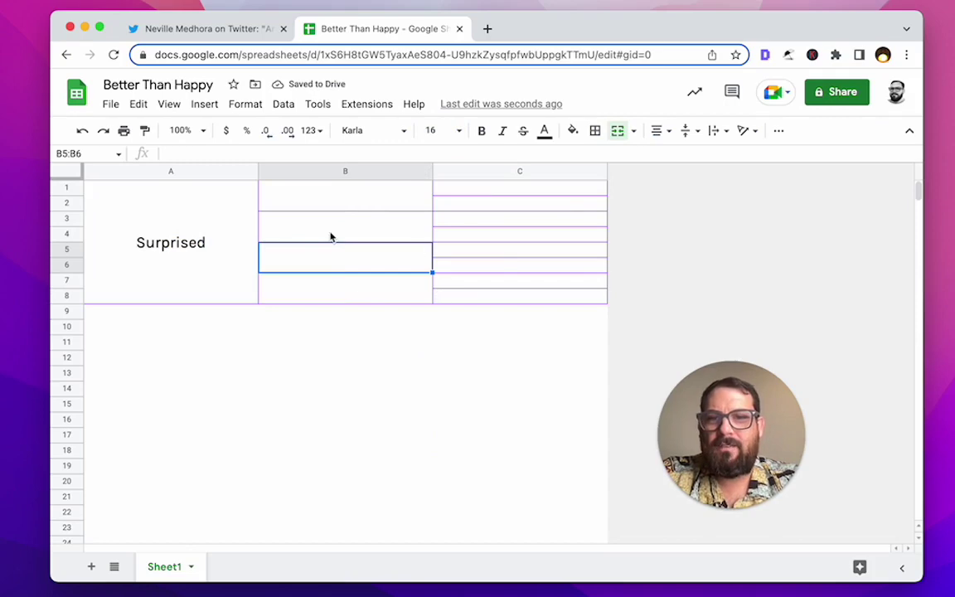
left_click(232, 29)
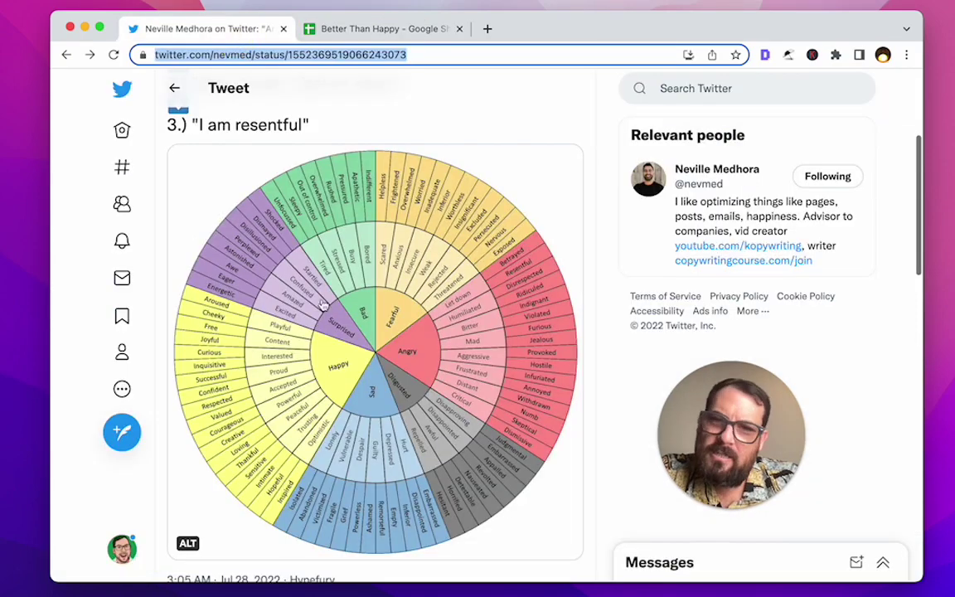
left_click(358, 29)
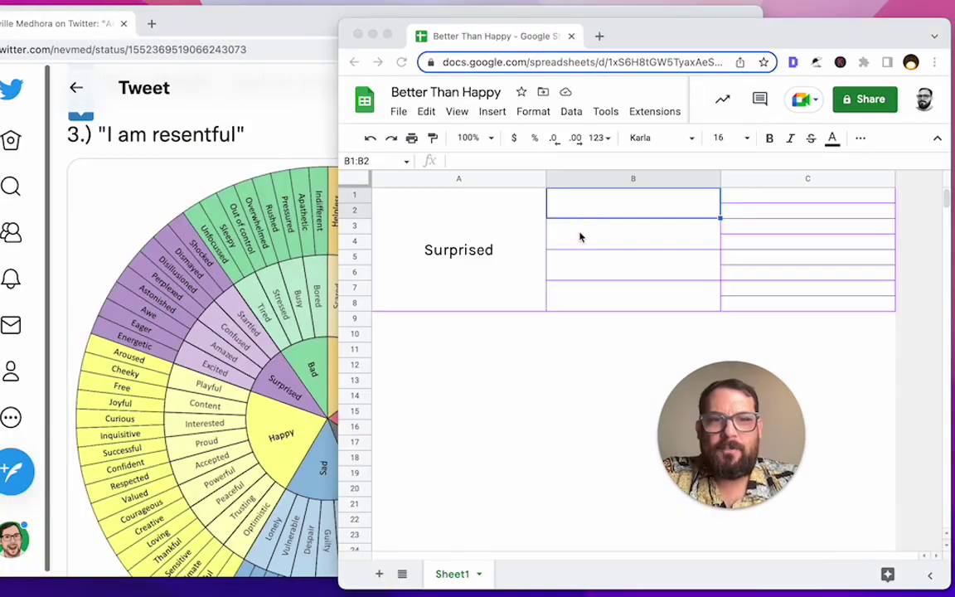
left_click(580, 218)
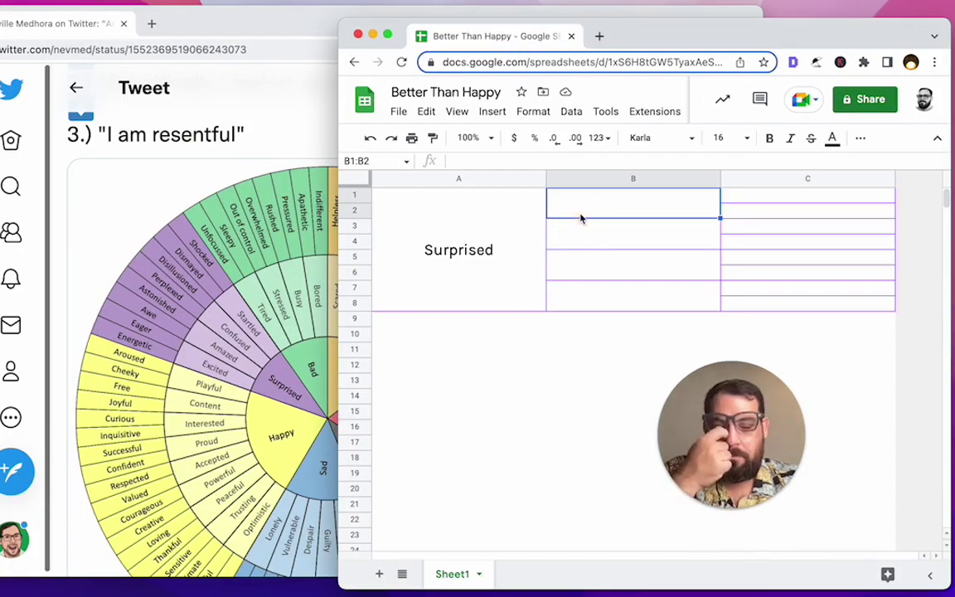
double_click(593, 204)
type("St")
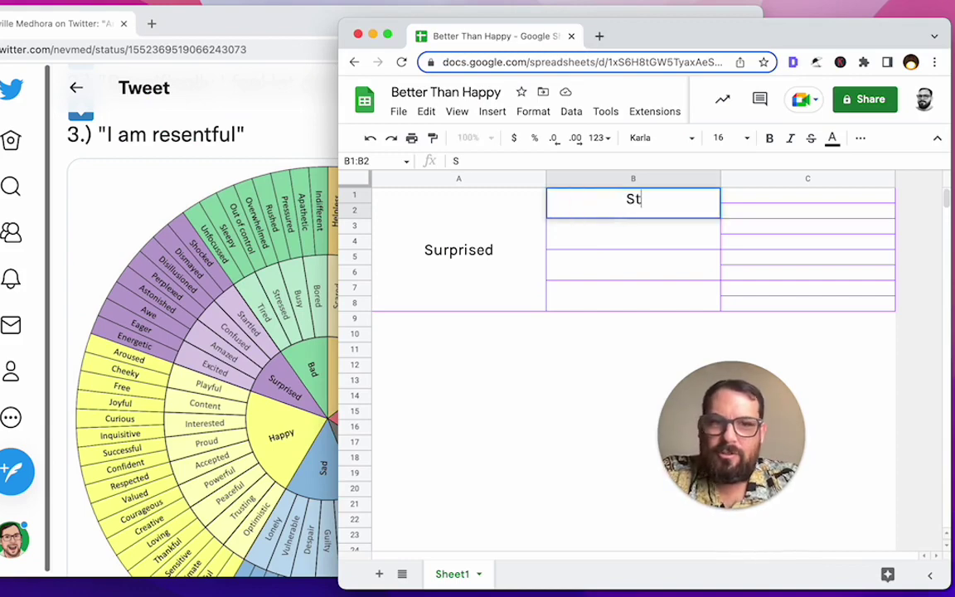
type("artled")
key("Return")
type("Confused")
key("Return")
type("Amazed")
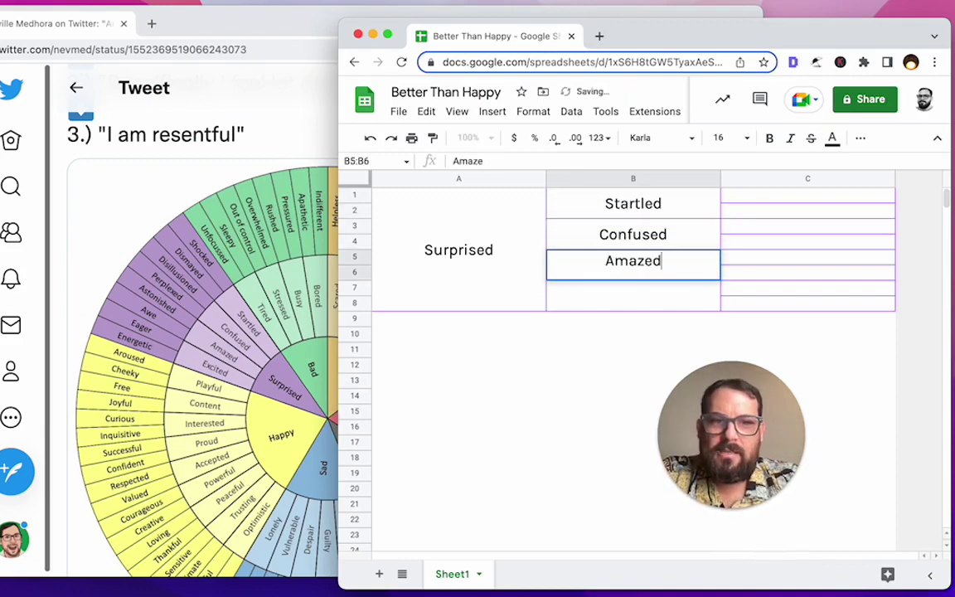
key("Return")
type("Excited")
Enter the outer-ring feelings Shocked, Dismayed, Disillusioned and Perplexed in C1:C4.
left_click(741, 203)
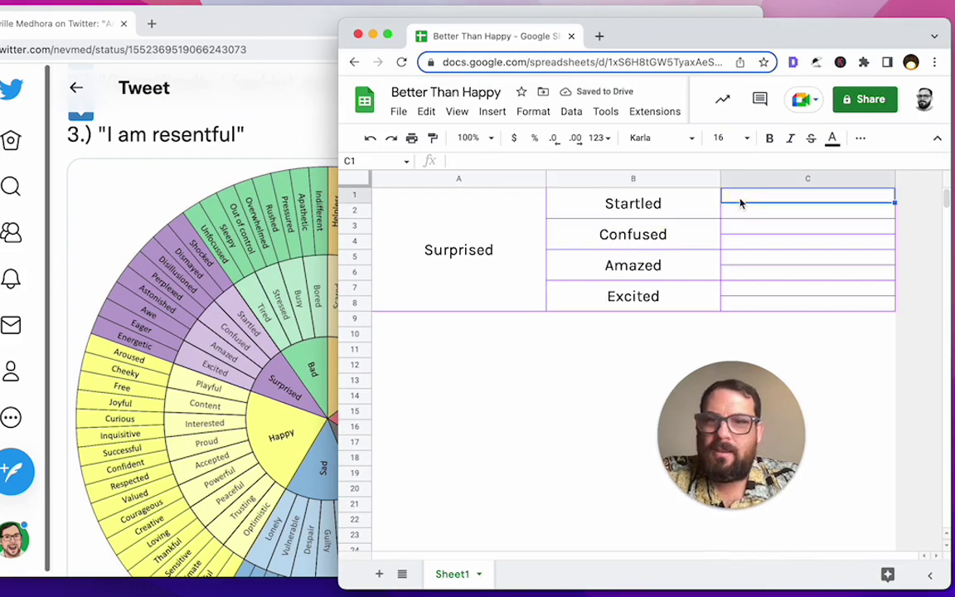
type("Shocked")
key("Return")
type("Dismayed")
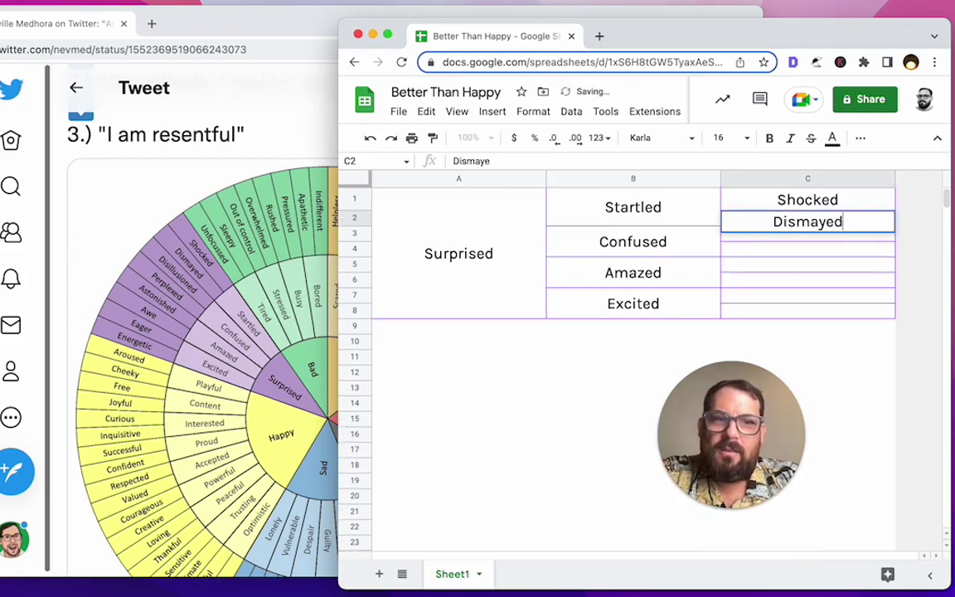
key("Return")
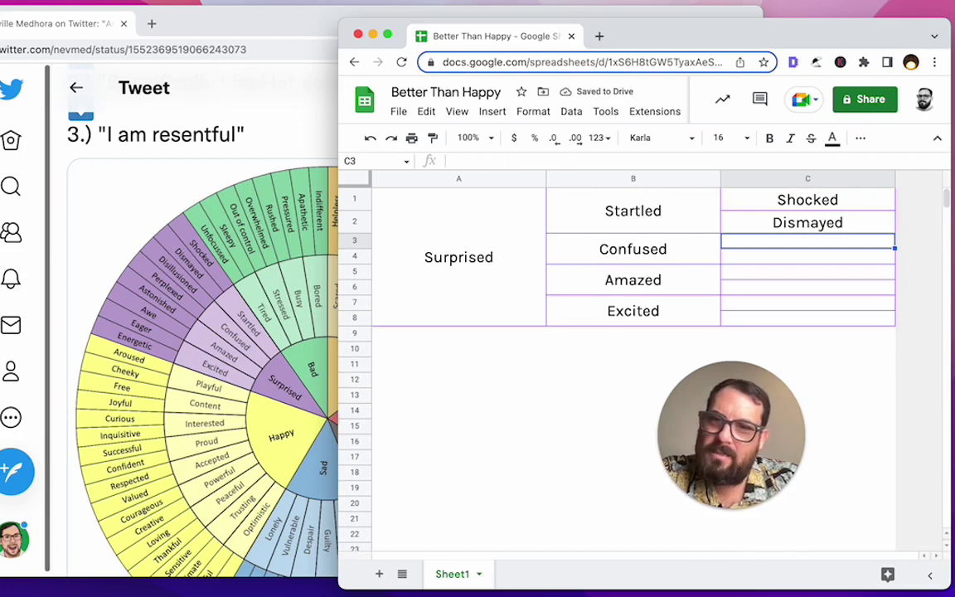
type("Disillusioned")
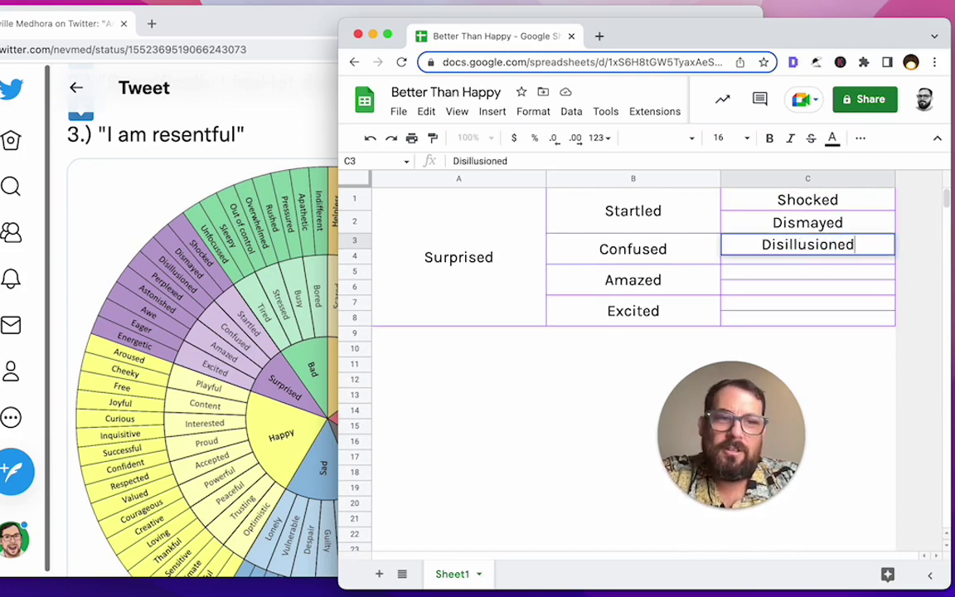
key("Return")
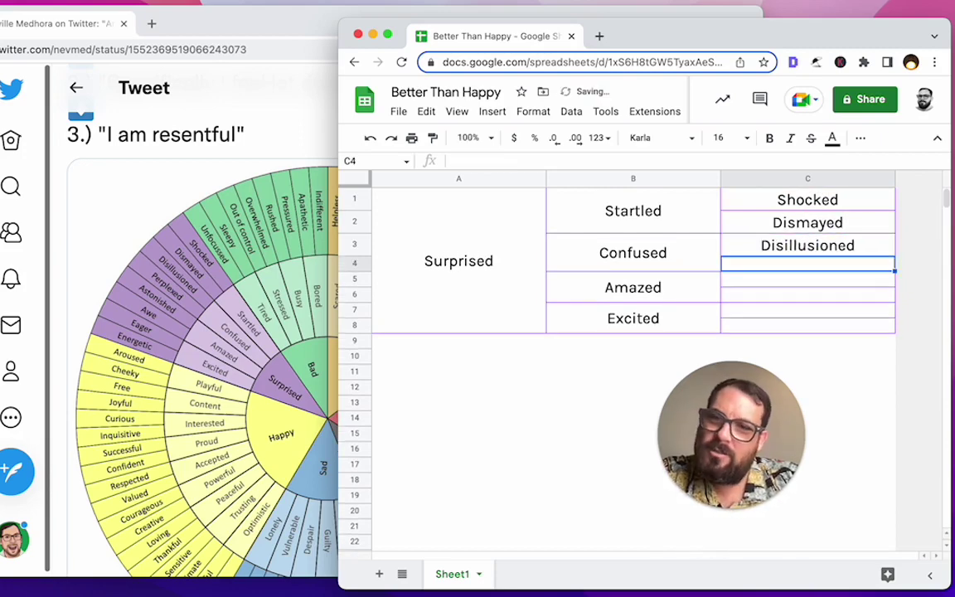
type("Perp")
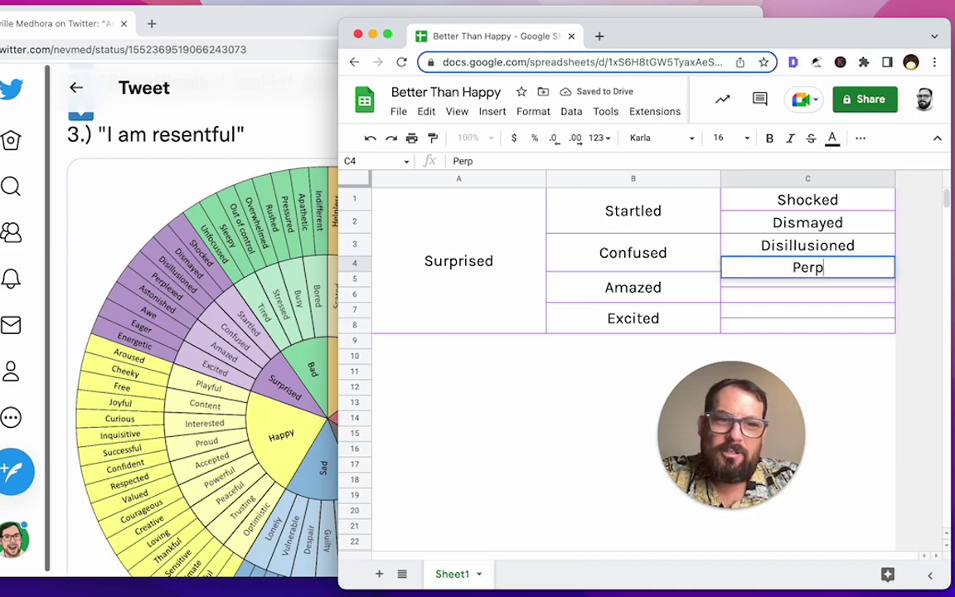
type("lexed")
key("Return")
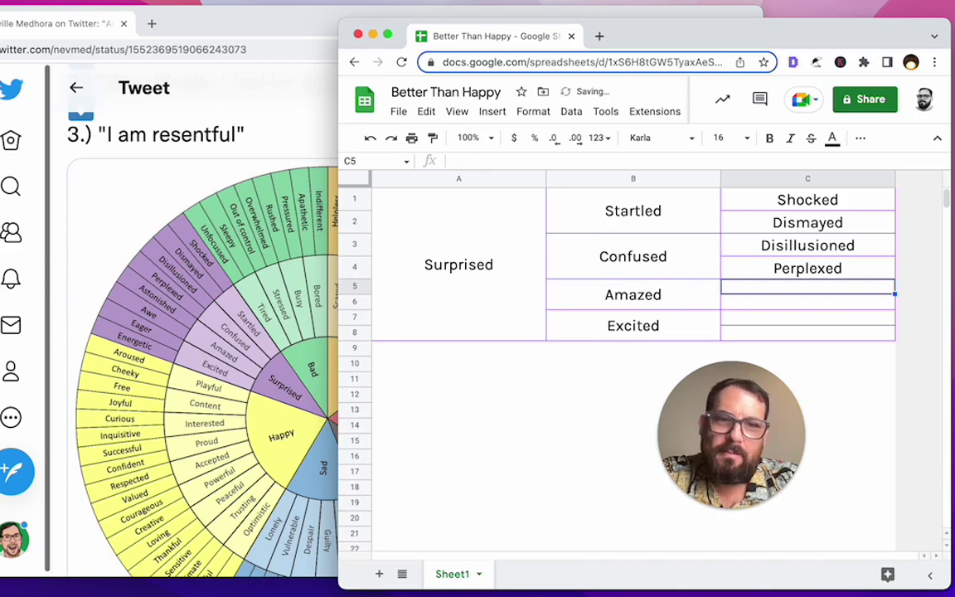
Enter the outer-ring feelings Astonished, Awe, Eager and Energetic in C5:C8.
type("Astonished")
key("Return")
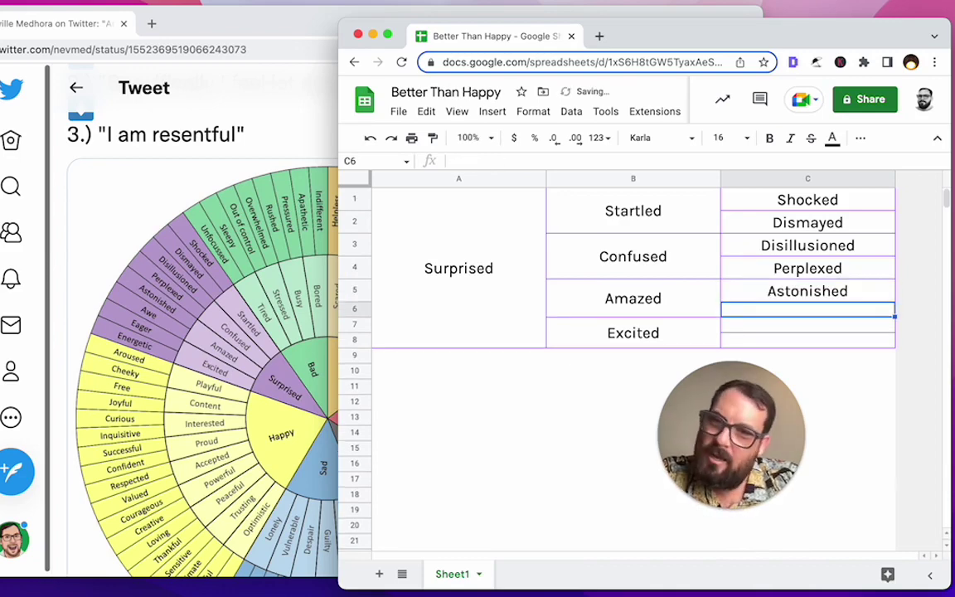
type("Awe")
key("Return")
type("Eager")
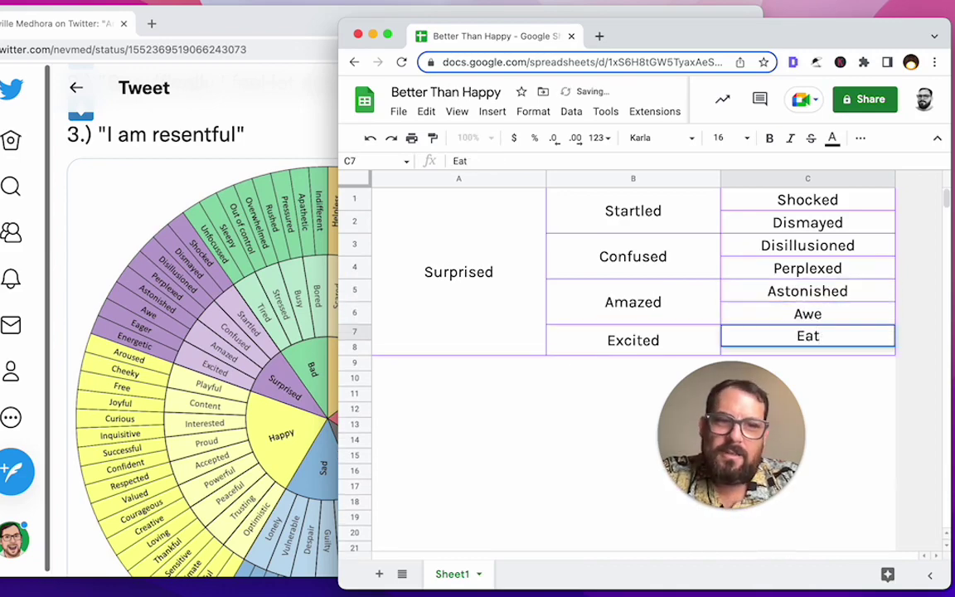
key("Return")
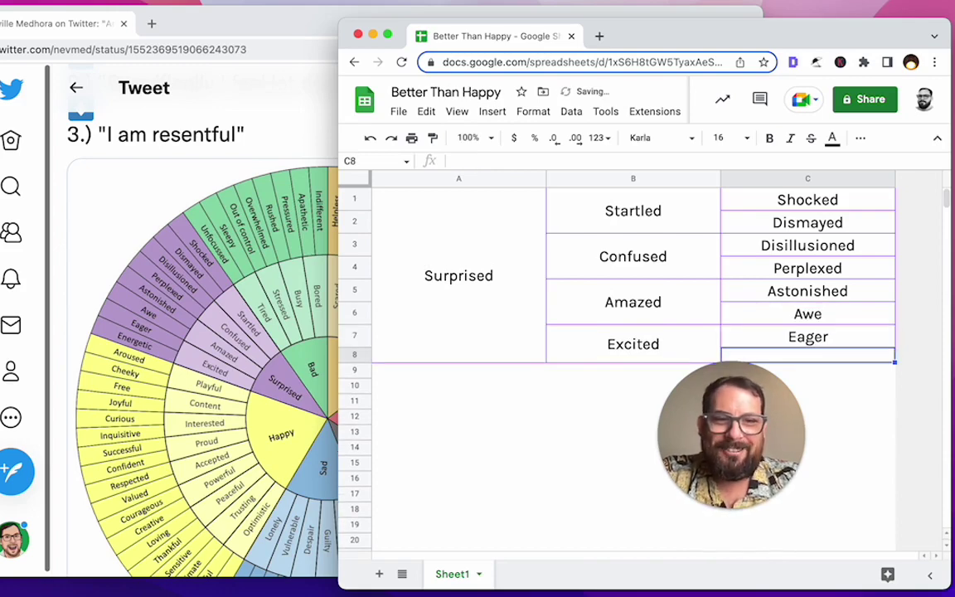
type("Energetic")
key("Return")
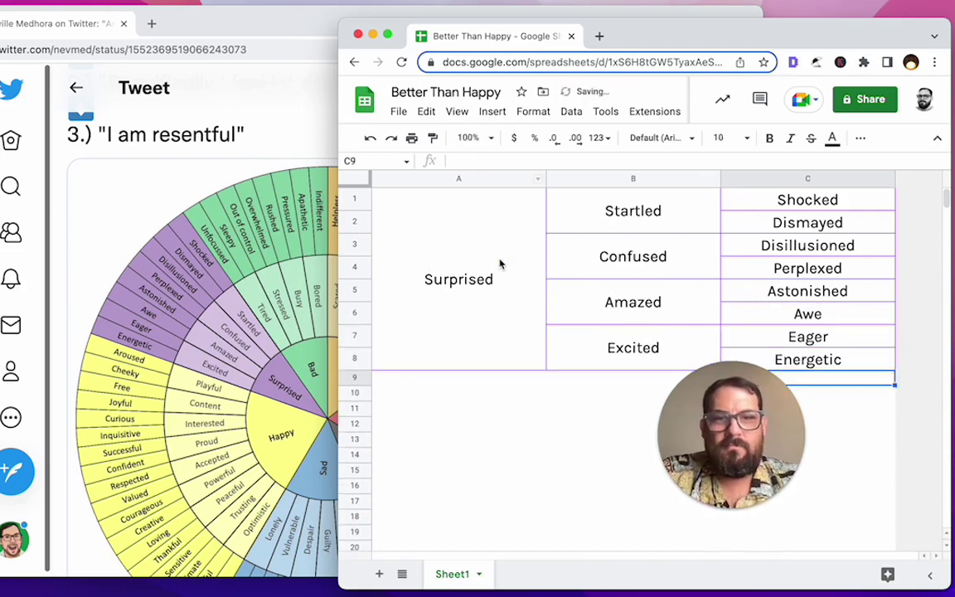
Try a medium magenta fill on the merged Surprised cell A1:A8.
left_click(501, 266)
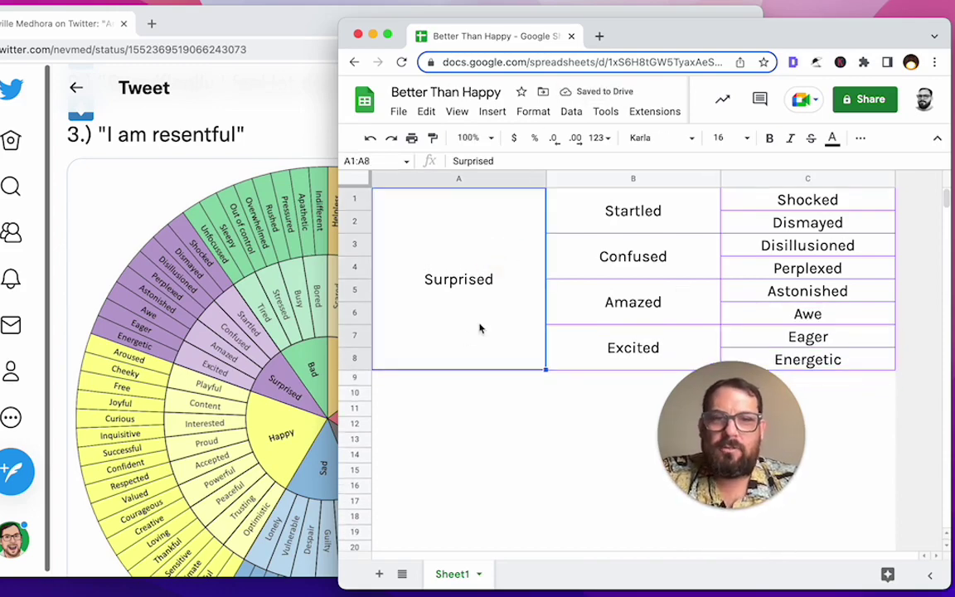
left_click(860, 139)
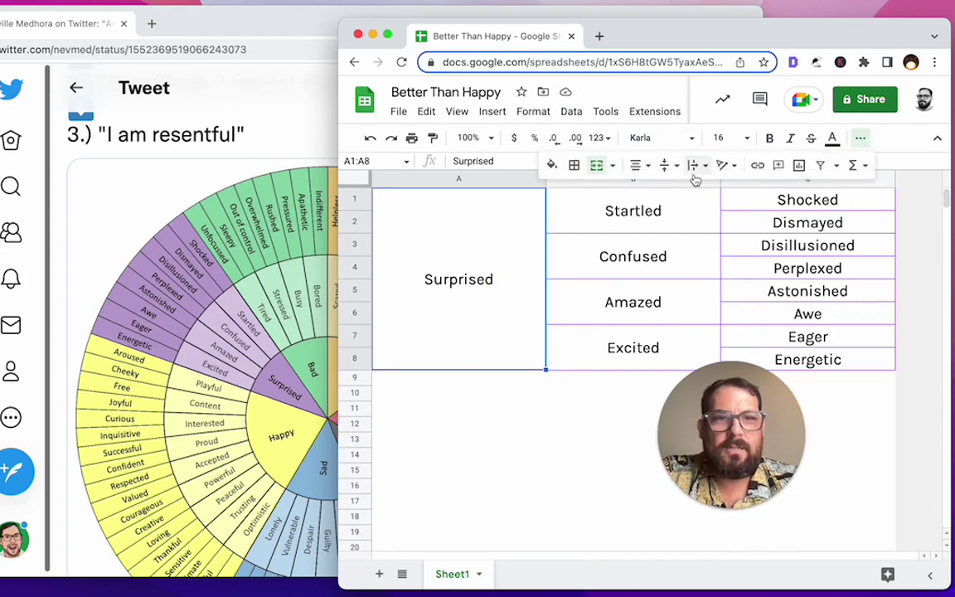
left_click(551, 164)
left_click(703, 354)
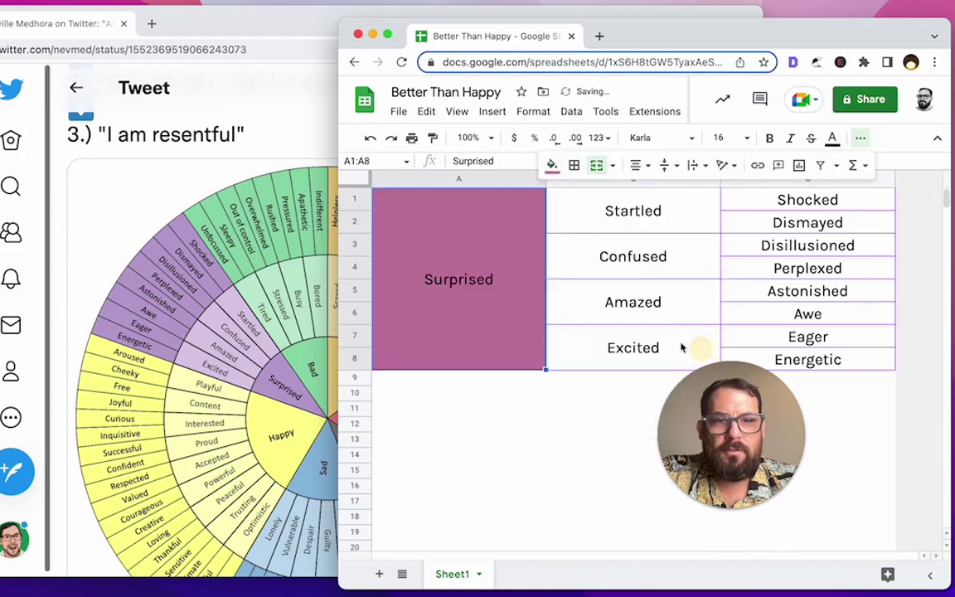
Fill the second-level feelings in B1:B8 with a light purple.
left_click_drag(632, 211, 610, 369)
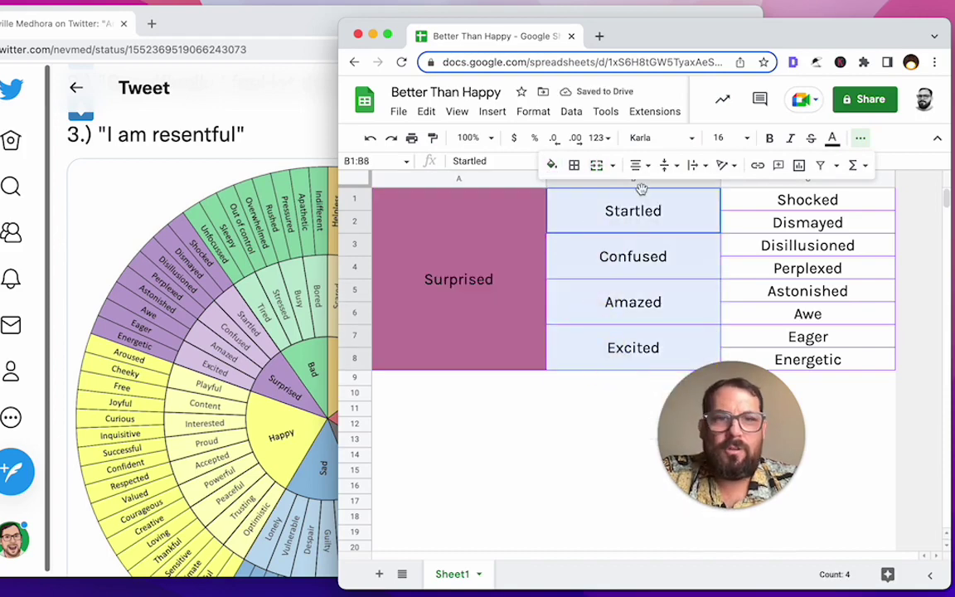
left_click(551, 164)
left_click(687, 336)
Change the fill of the merged Surprised cell A1:A8 to a medium purple.
left_click(503, 224)
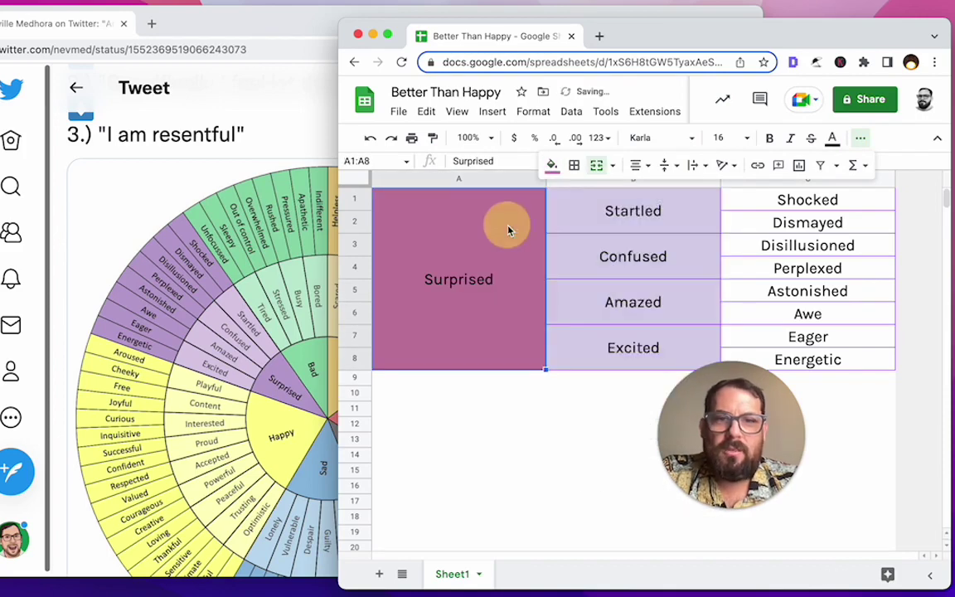
left_click(550, 170)
left_click(687, 354)
left_click(673, 282)
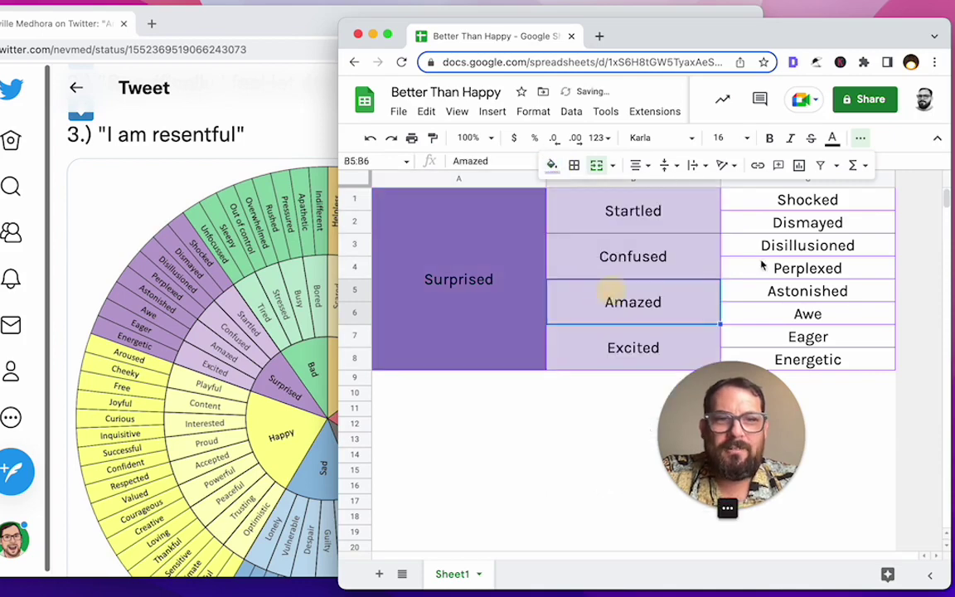
Fill the third-level feelings in C1:C8 with the same medium purple as the Surprised cell.
left_click_drag(796, 200, 824, 363)
left_click(551, 164)
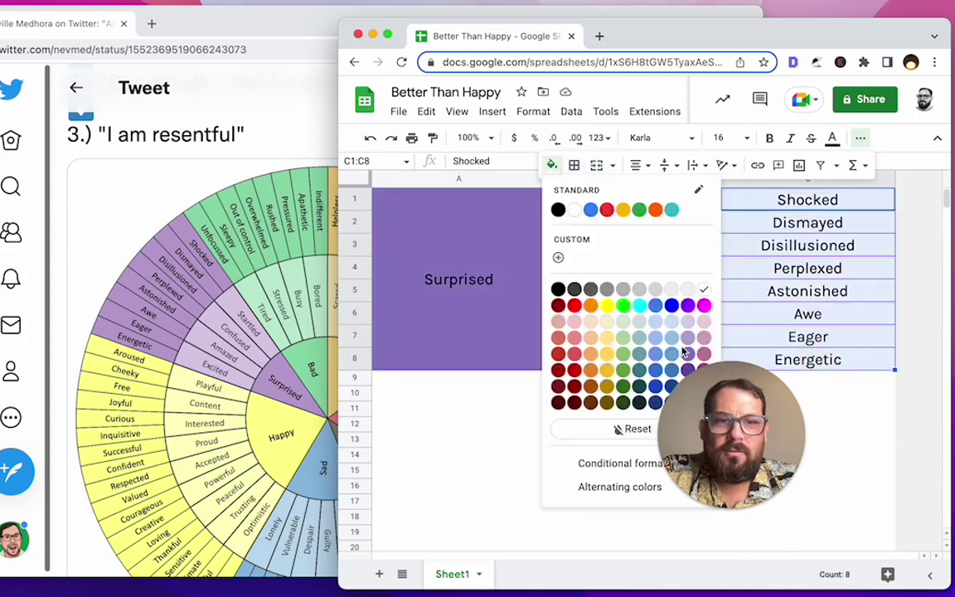
left_click(688, 354)
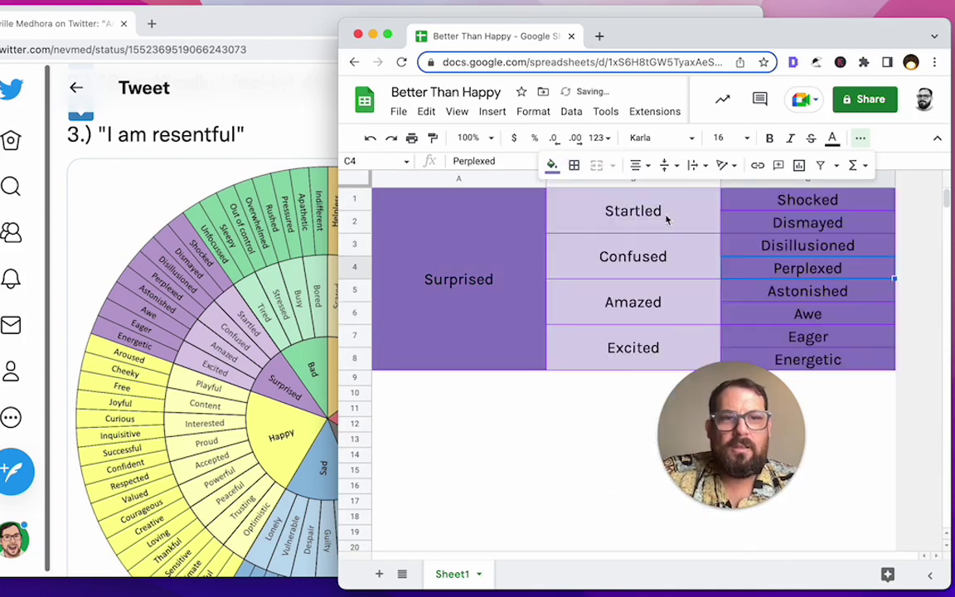
left_click(589, 230)
left_click(460, 217)
left_click(757, 397)
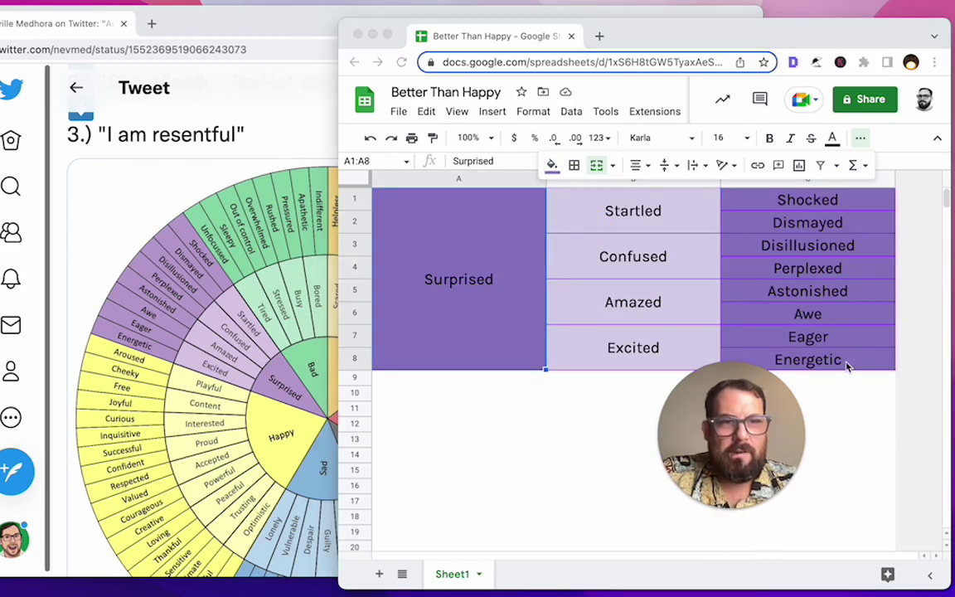
Change the text colour of the whole Surprised section A1:C8 to a very dark blue-purple.
left_click(482, 229)
key("super+a")
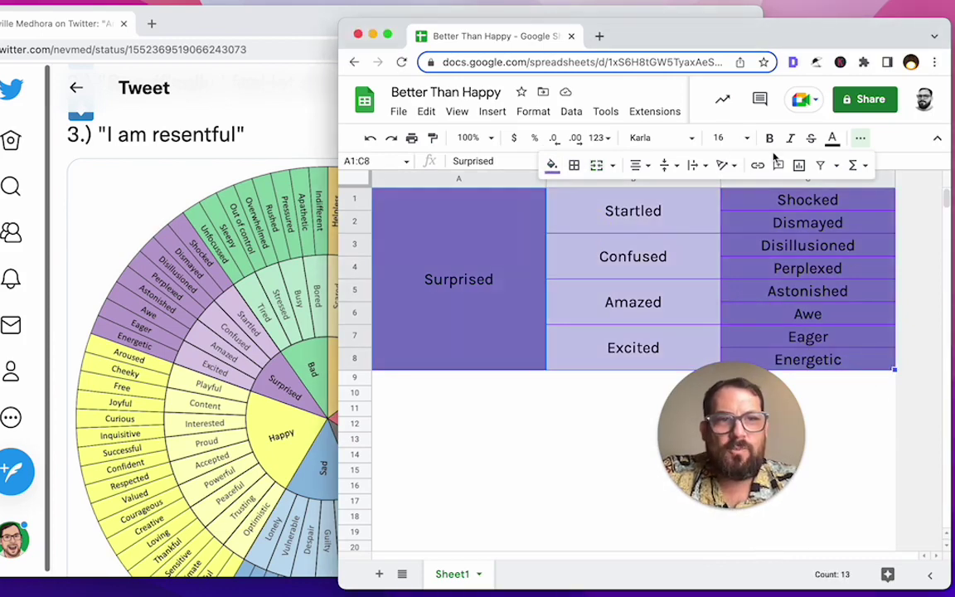
left_click(832, 139)
left_click(811, 360)
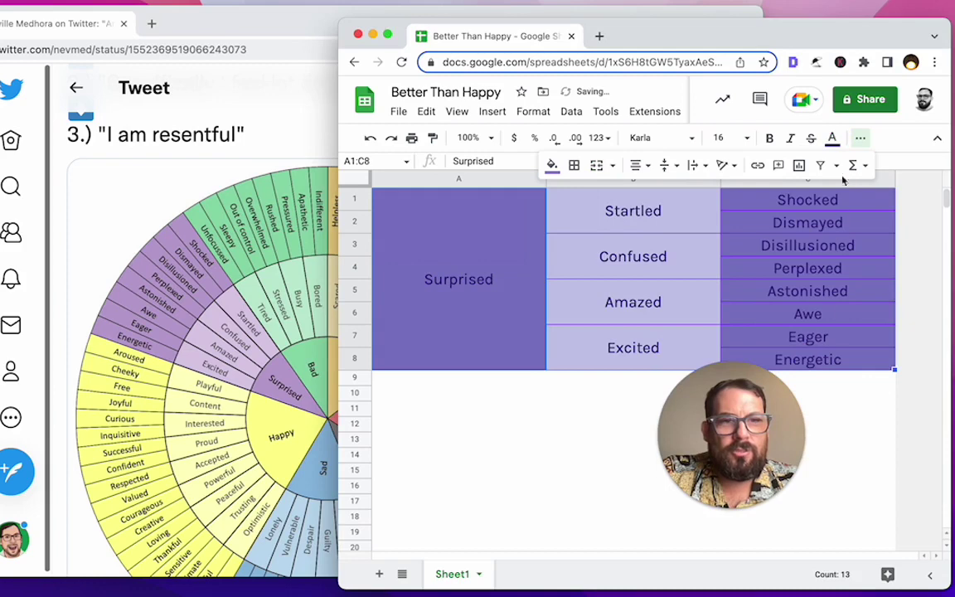
left_click(832, 138)
left_click(820, 375)
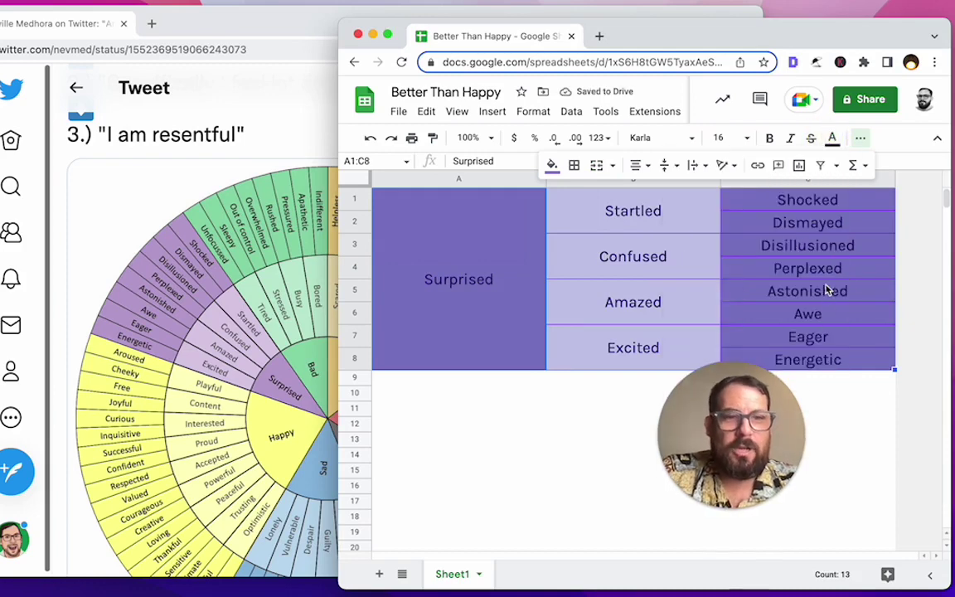
Recolour all borders of the Surprised section A1:C8 dark grey.
left_click(837, 360)
left_click(481, 217, "shift")
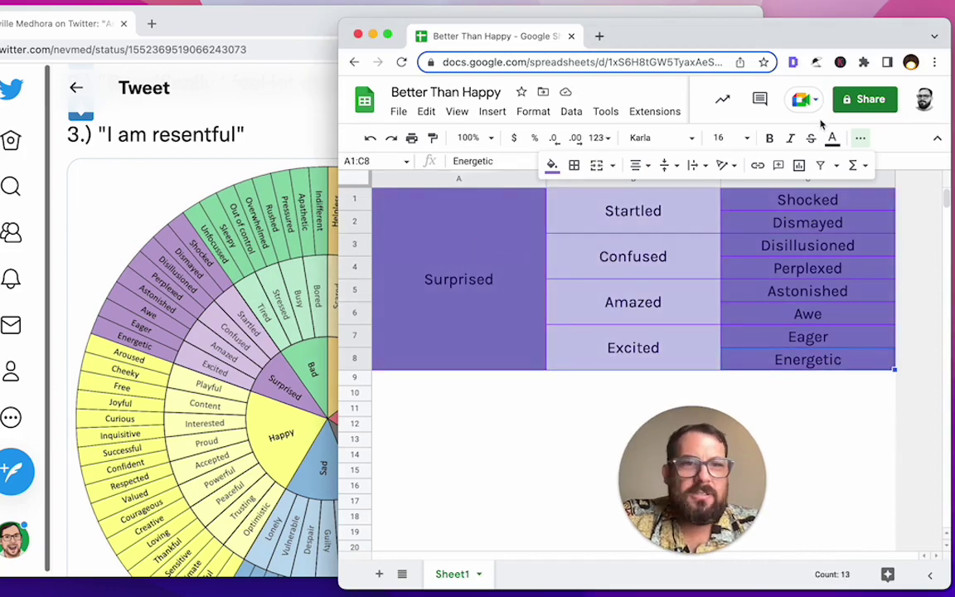
left_click(574, 165)
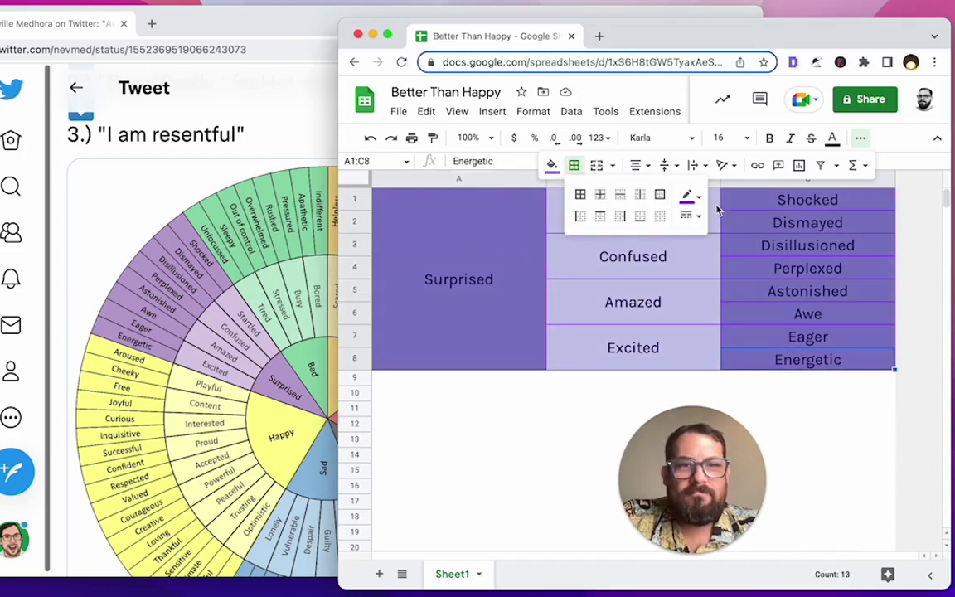
left_click(688, 197)
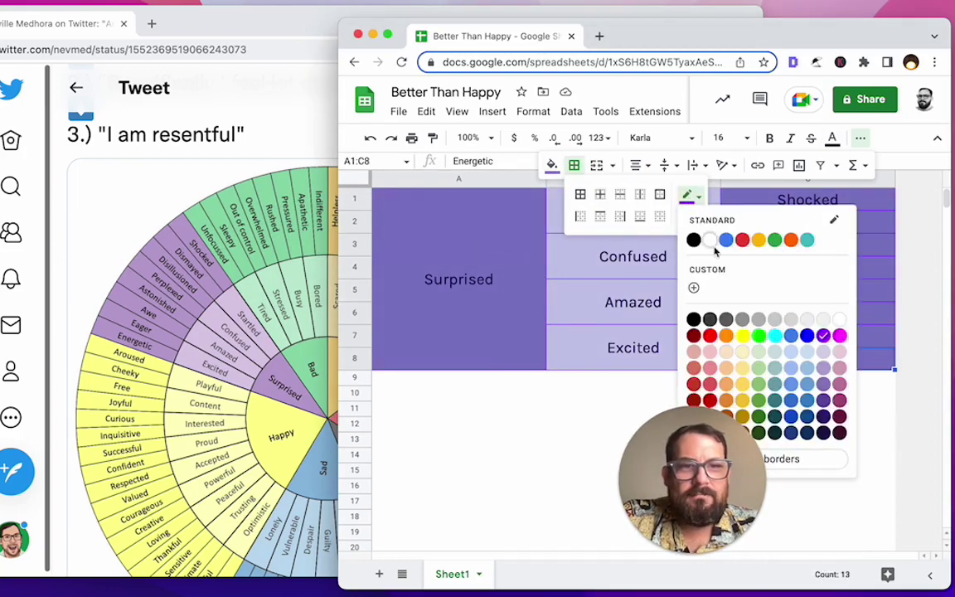
left_click(710, 320)
left_click(580, 194)
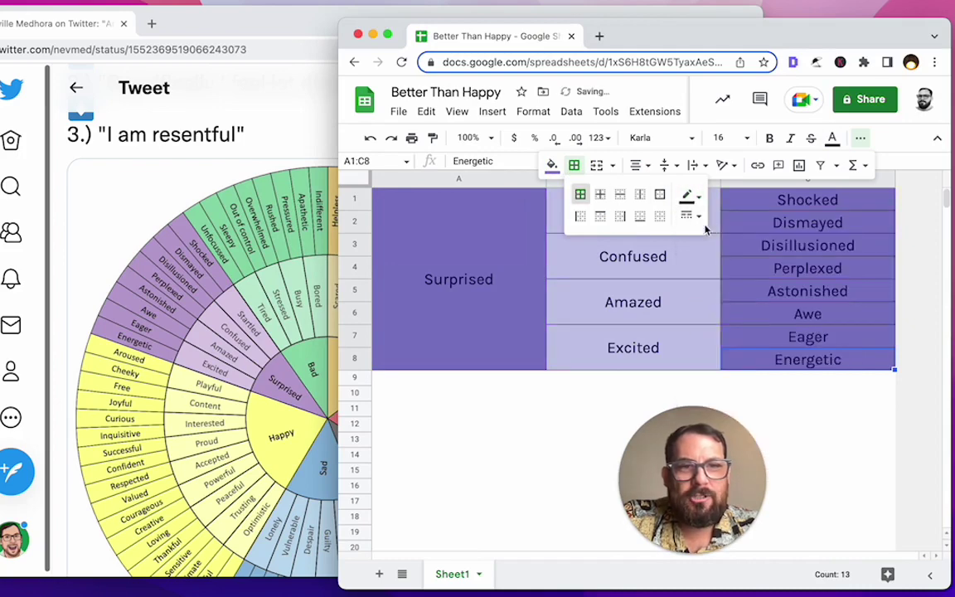
Set all borders of the Surprised section A1:C8 to a medium-thickness solid line.
left_click(688, 216)
left_click(714, 275)
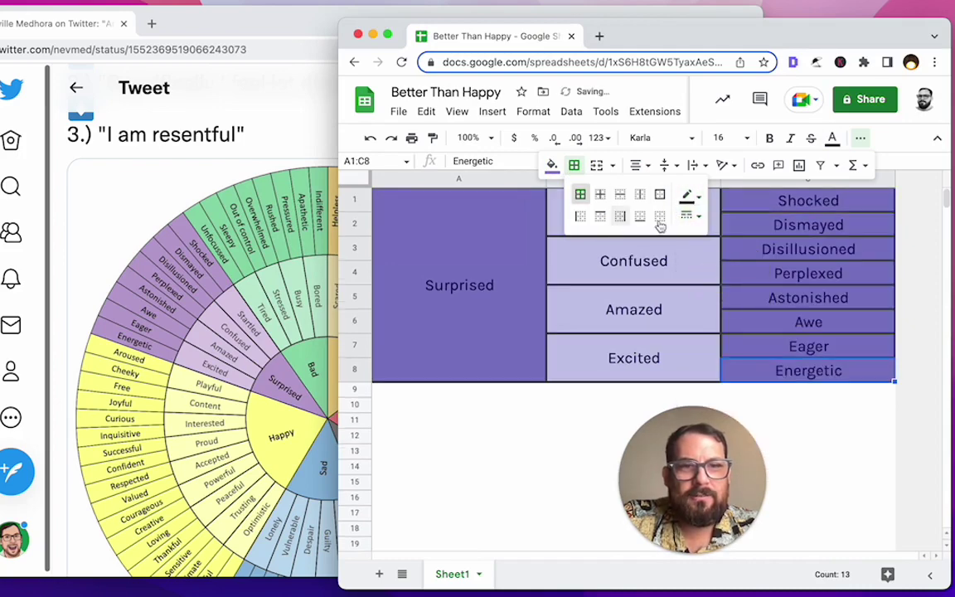
left_click(693, 222)
left_click(720, 255)
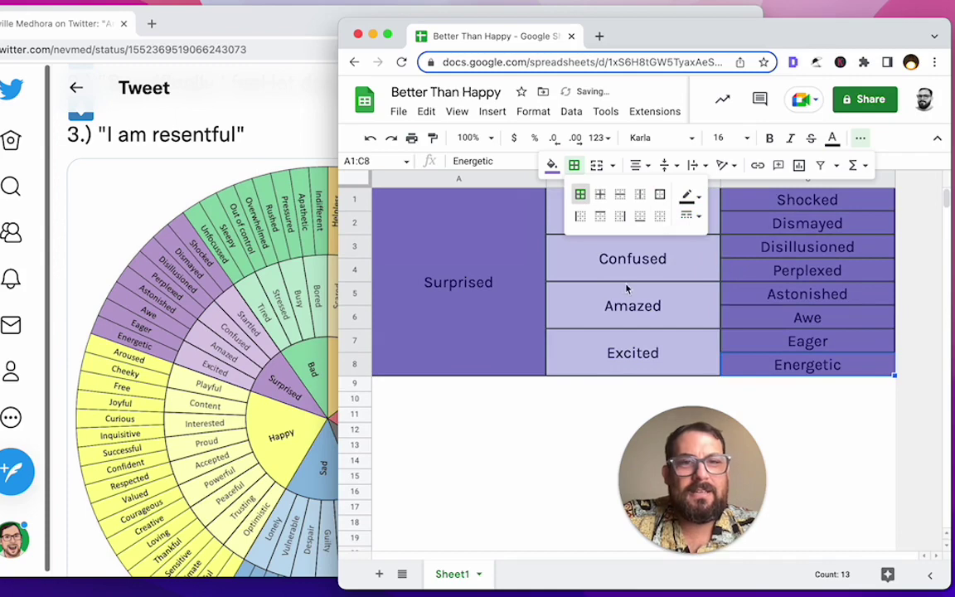
left_click(693, 217)
left_click(598, 325)
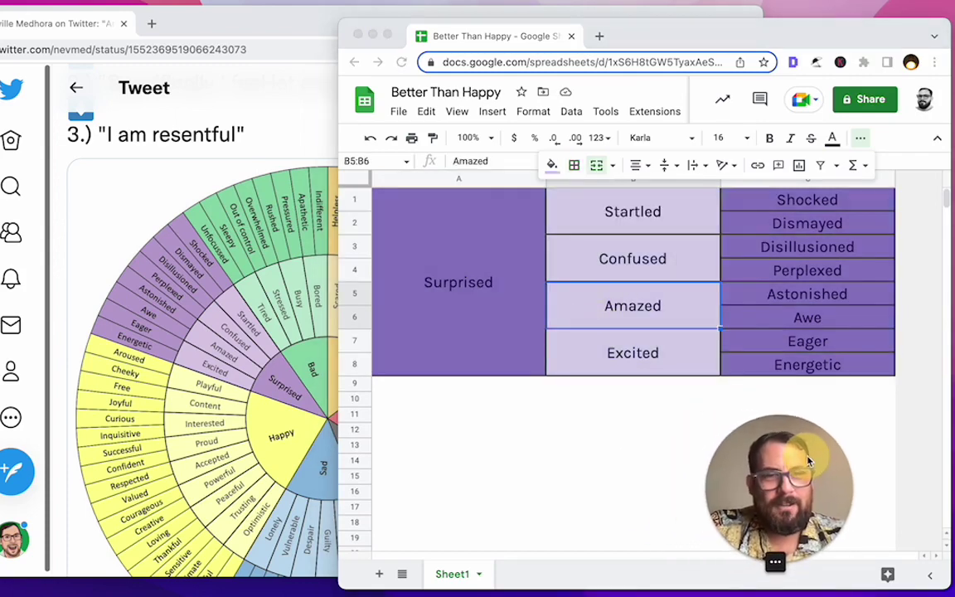
left_click(436, 253)
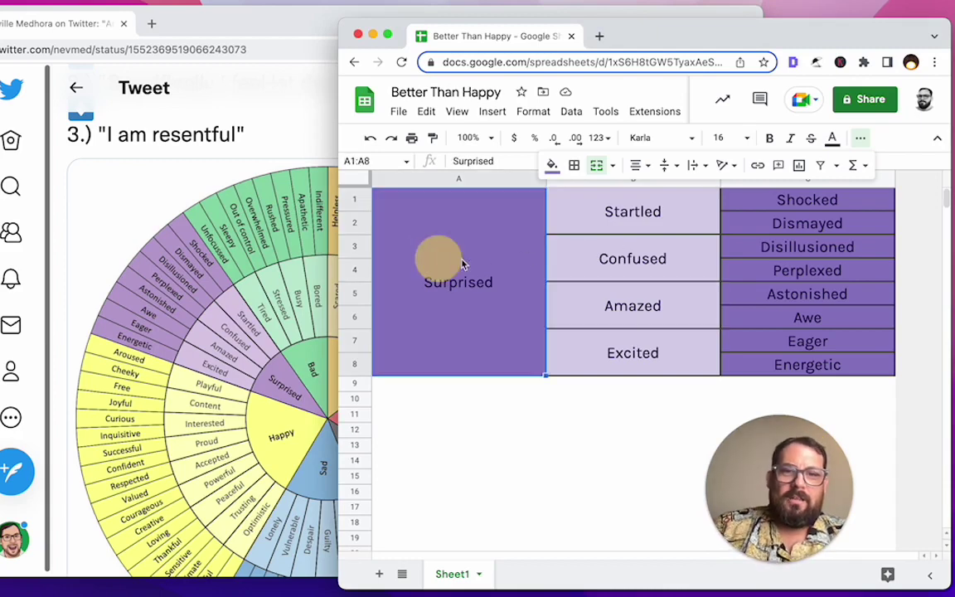
left_click(623, 210)
left_click(809, 199)
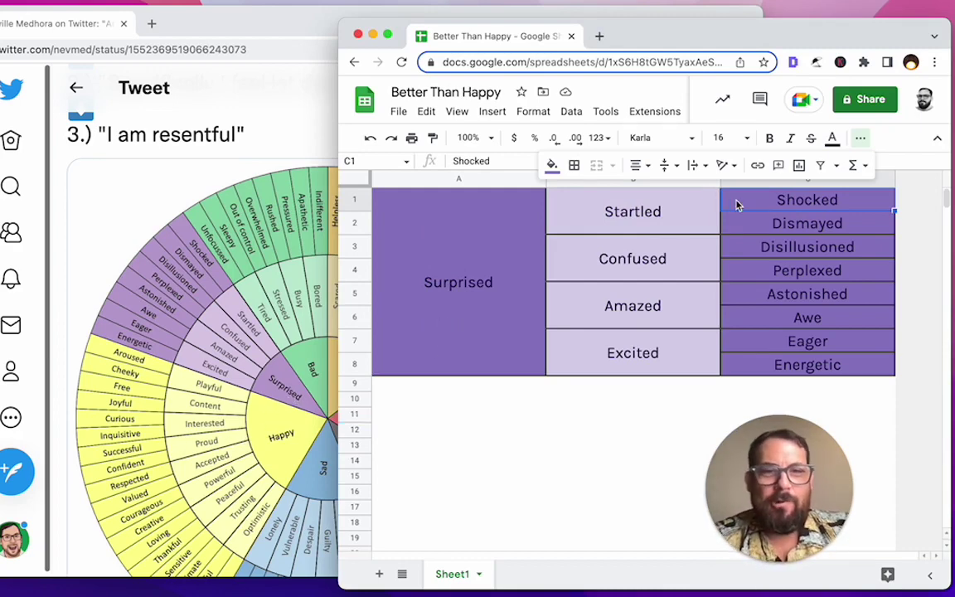
left_click(593, 224)
left_click(505, 267)
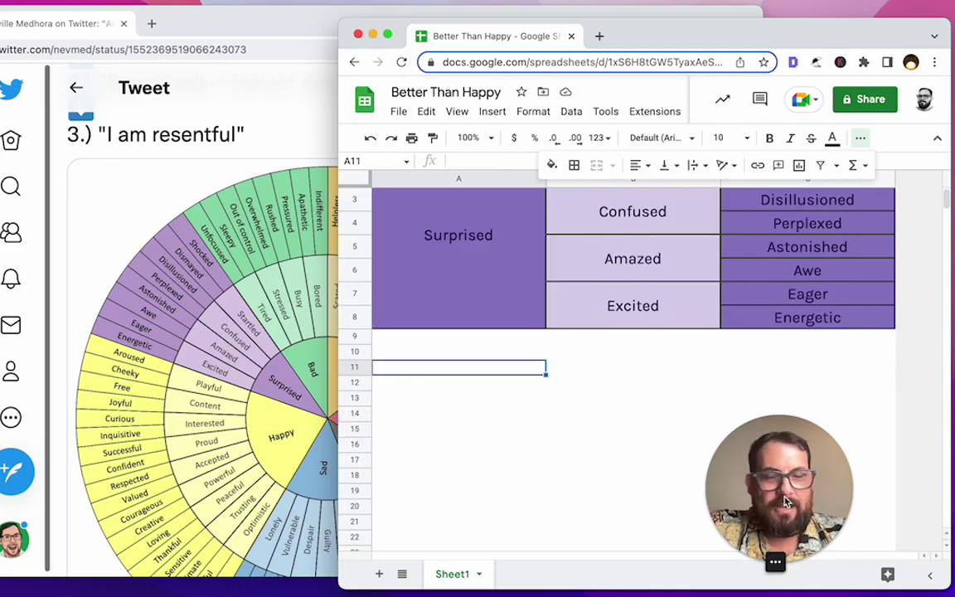
scroll(627, 405, "down", 1)
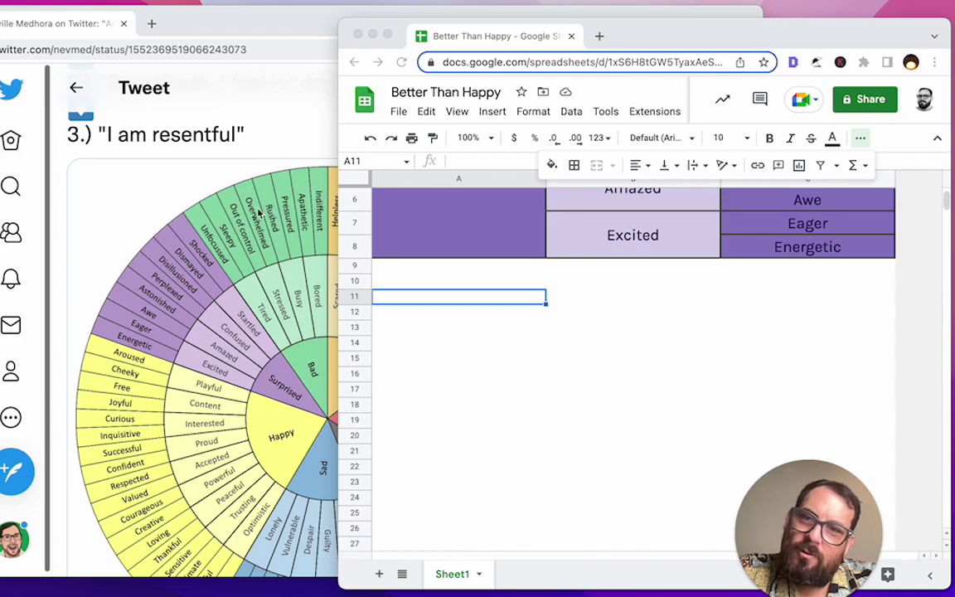
left_click(726, 279)
Copy the finished Surprised section A1:C8 and paste the duplicate directly below it at A9:C16.
left_click(806, 250)
scroll(805, 251, "up", 3)
left_click(517, 225, "shift")
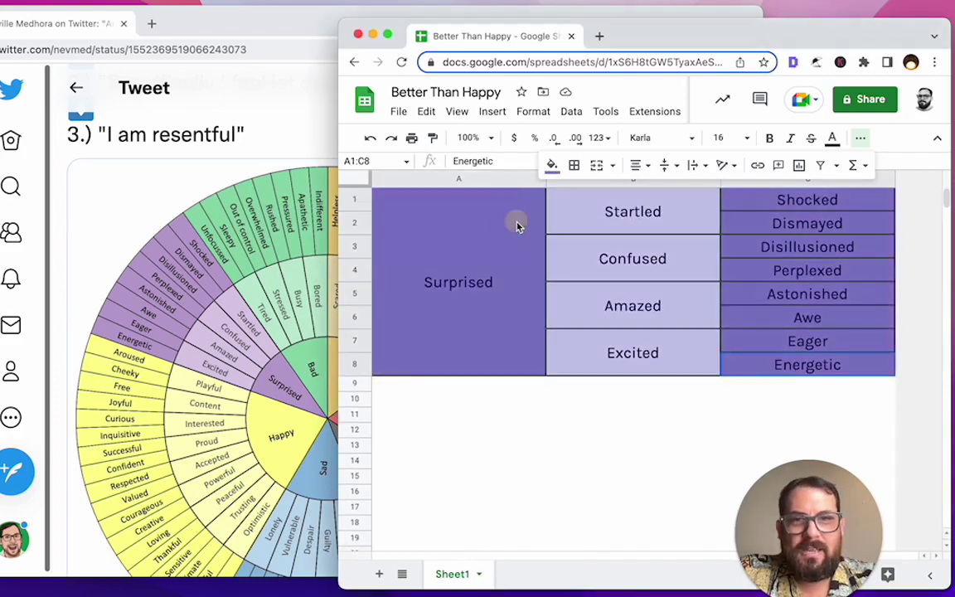
key("super+c")
left_click(443, 388)
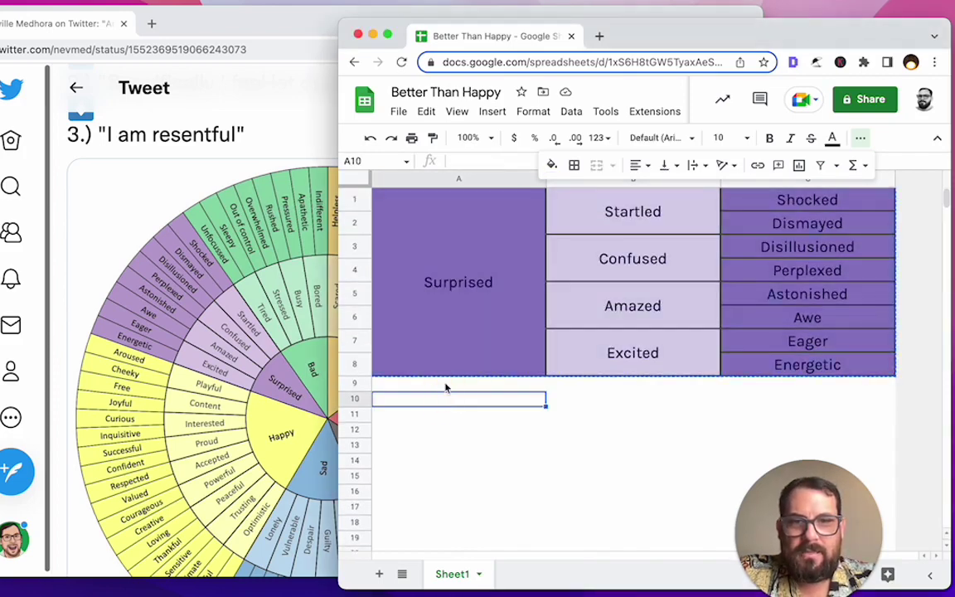
key("super+v")
scroll(445, 388, "down", 3)
Replace the main feeling in the copied section's merged cell A9:A16 with Bad.
left_click(458, 315)
type("Bad")
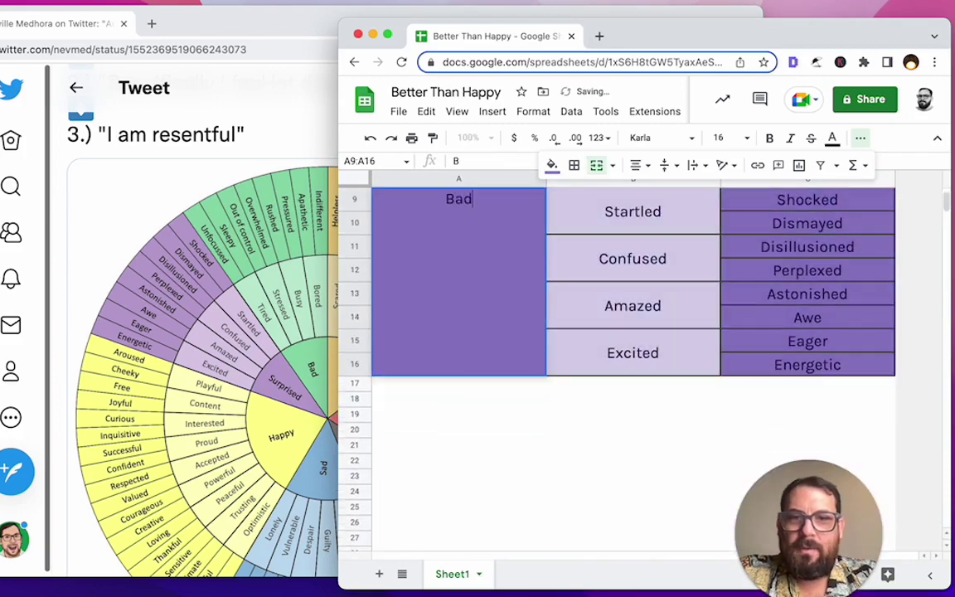
key("Tab")
Fill the Bad cell A9:A16 and third-level cells C9:C16 with medium green, and second-level cells B9:B16 with light green.
left_click(444, 318)
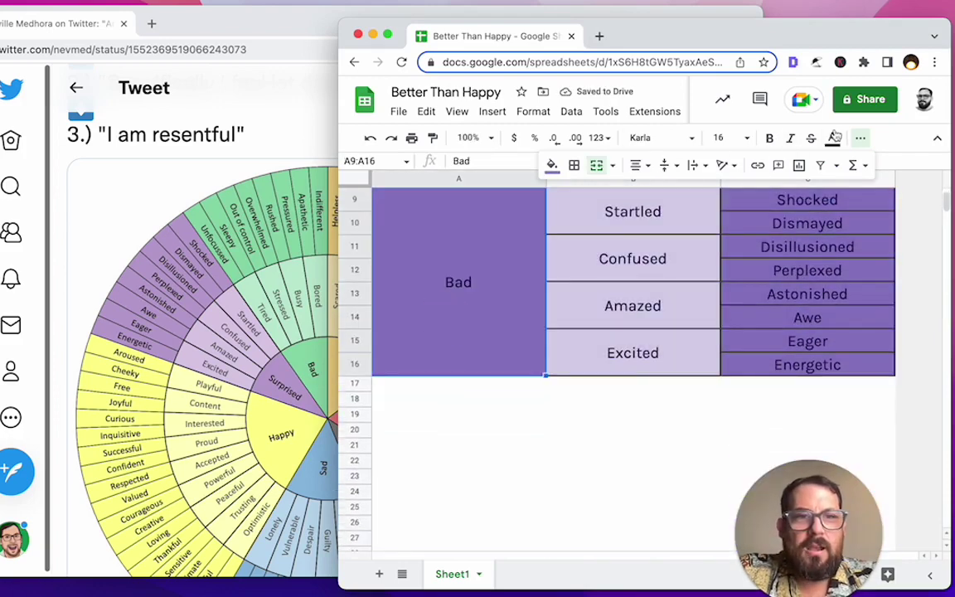
left_click(552, 164)
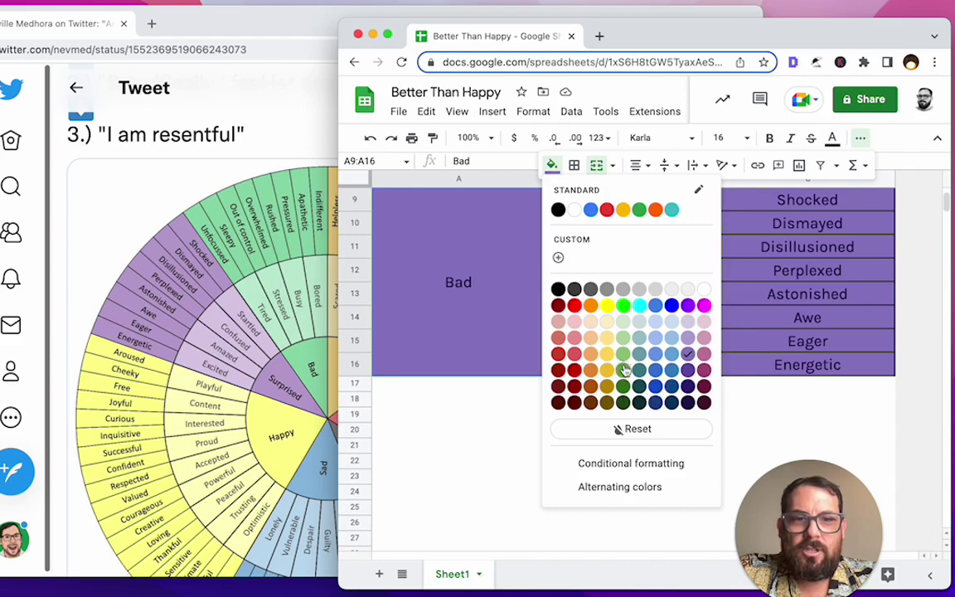
left_click(623, 369)
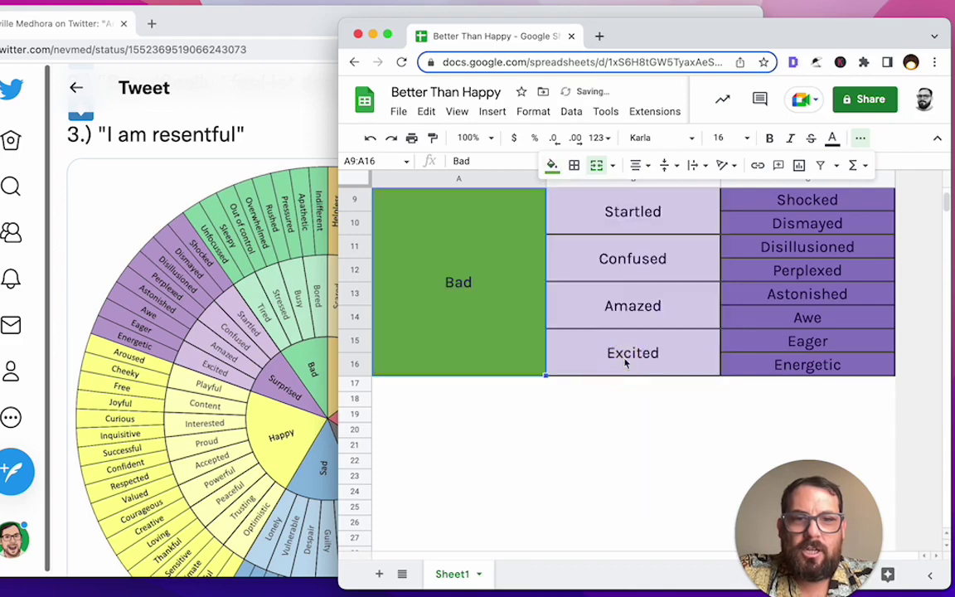
left_click(553, 167)
left_click(623, 356)
left_click_drag(750, 202, 751, 364)
left_click(621, 326)
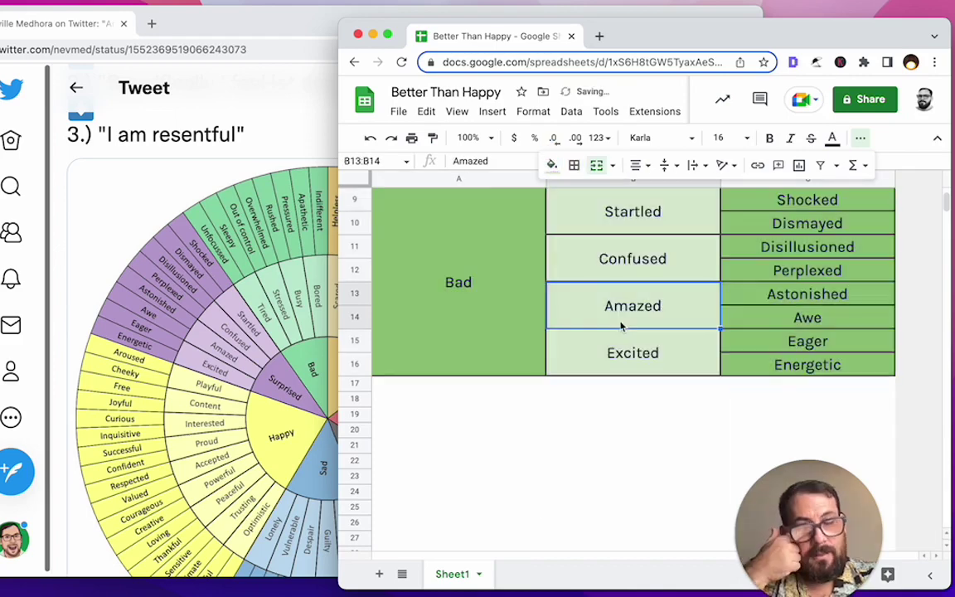
Replace the second-level feelings in B9:B16 with Bored, Busy, Stressed and Tired.
left_click(517, 297)
left_click(655, 232)
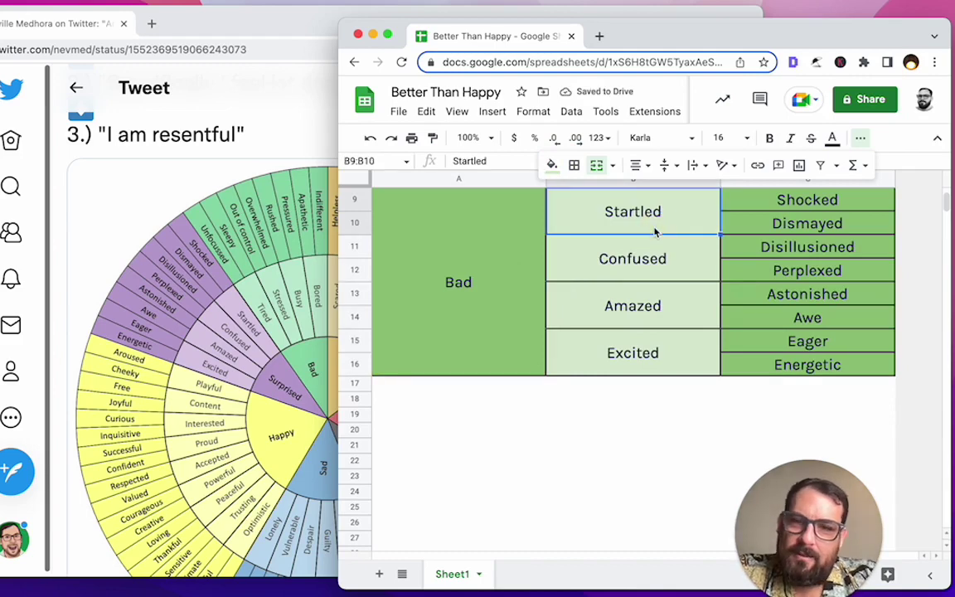
type("Bored")
key("Return")
type("Busy")
key("Return")
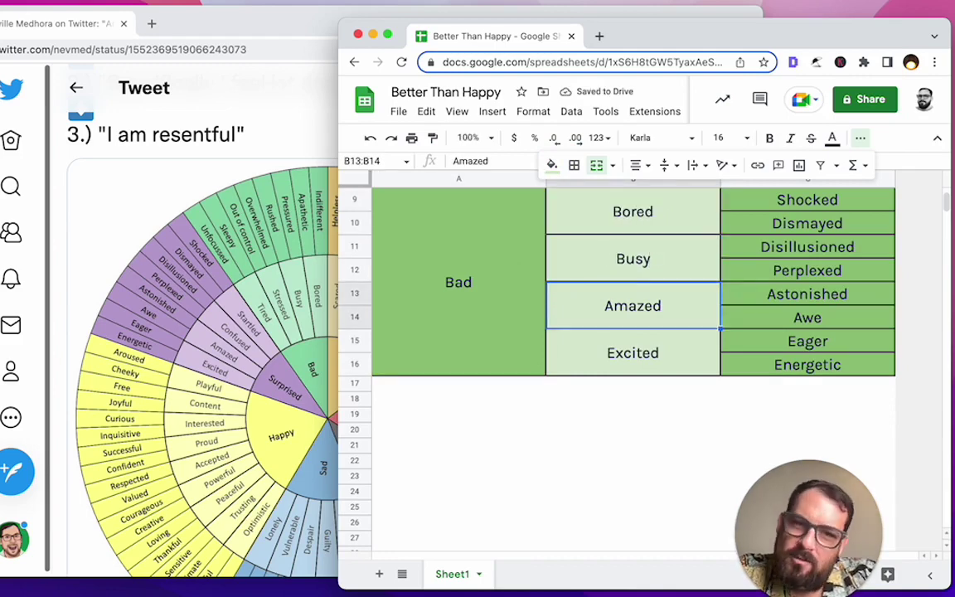
type("Stressed")
key("Return")
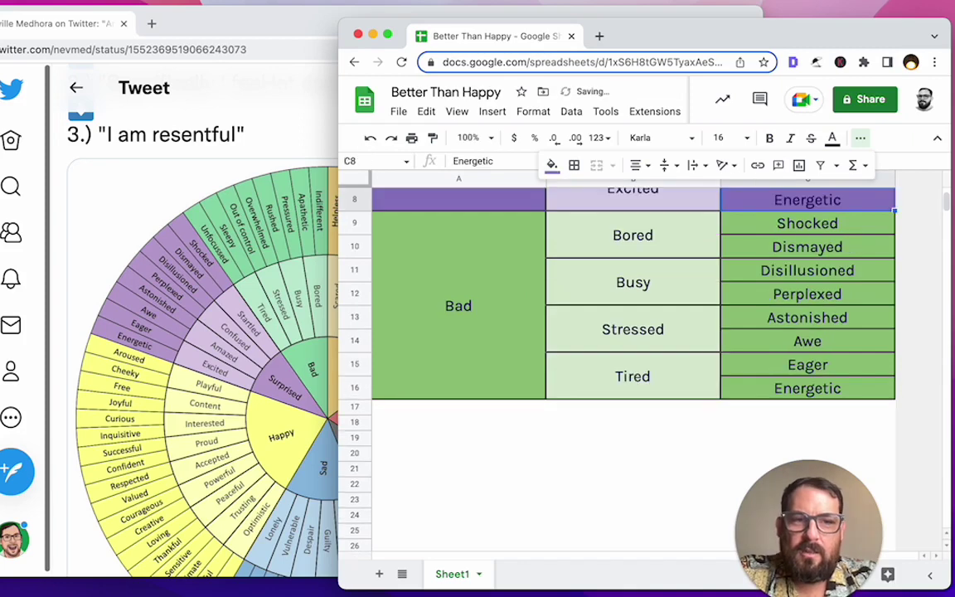
Replace the first third-level feeling of the Bad section, in C9, with Indifferent.
key("Down")
type("Indifferent")
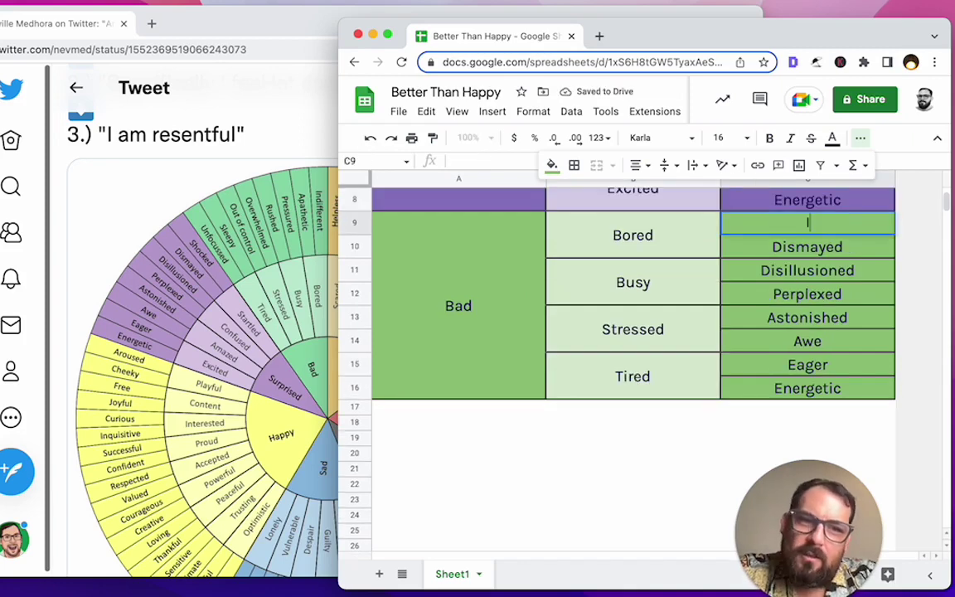
key("Return")
Clear the remaining copied third-level feelings from C10:C16.
key("shift+Down")
key("shift+Down")
key("shift+Down")
key("shift+Down")
key("shift+Down")
key("shift+Down")
key("Delete")
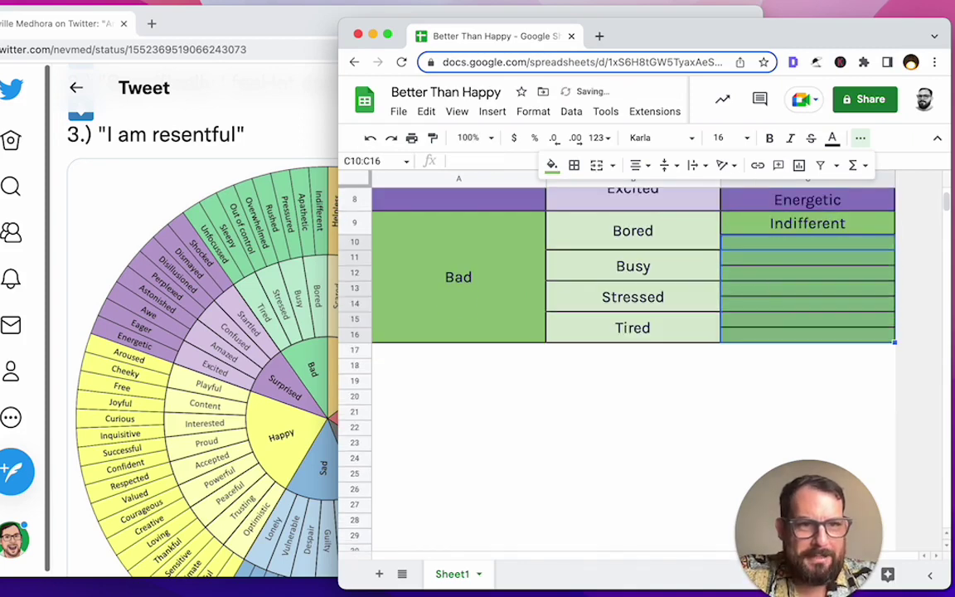
Enter the third-level feelings Apathetic, Pressured and Rushed in C10:C12.
type("Apathetic")
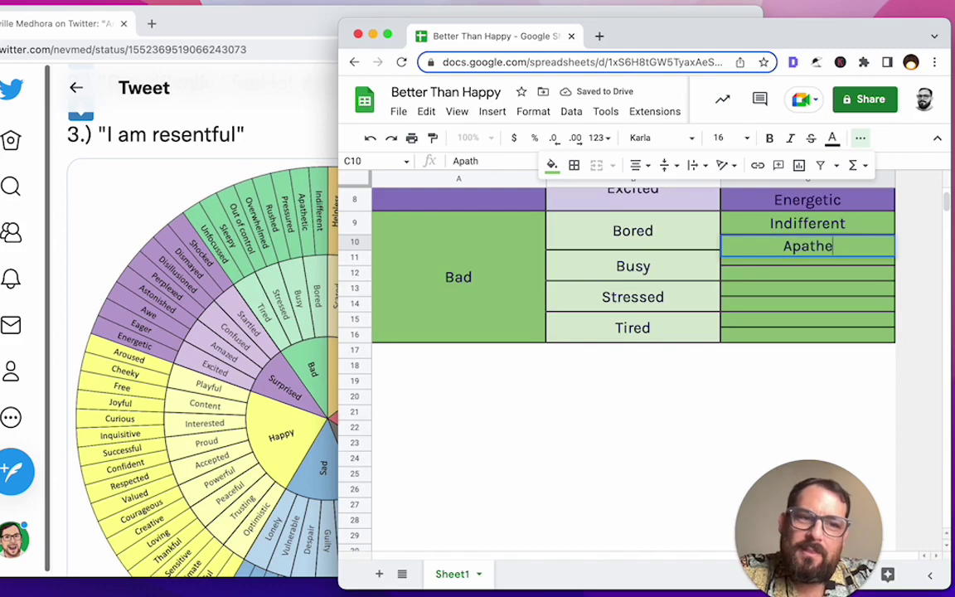
key("Return")
type("Pressured")
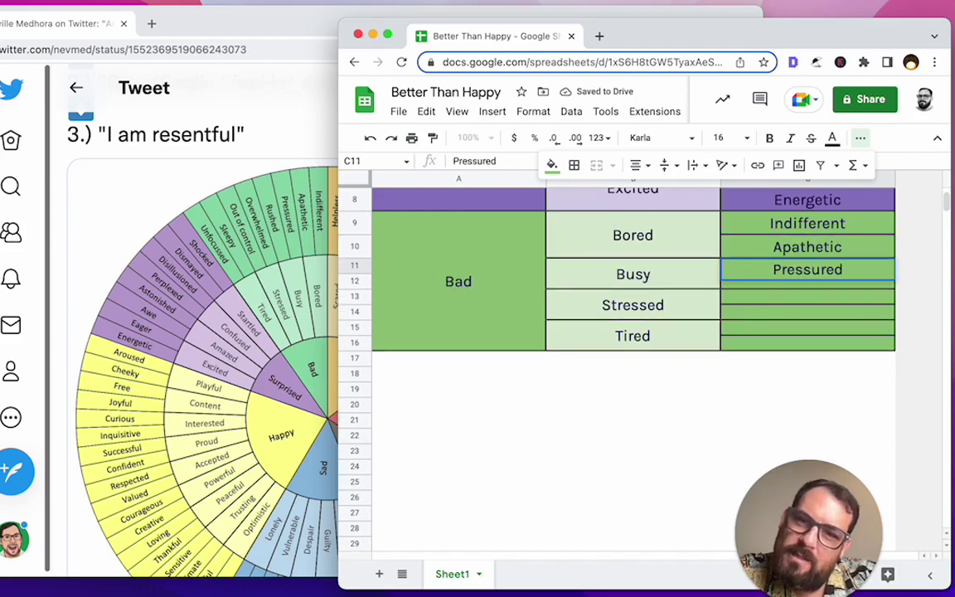
key("Return")
type("Rushed")
key("Return")
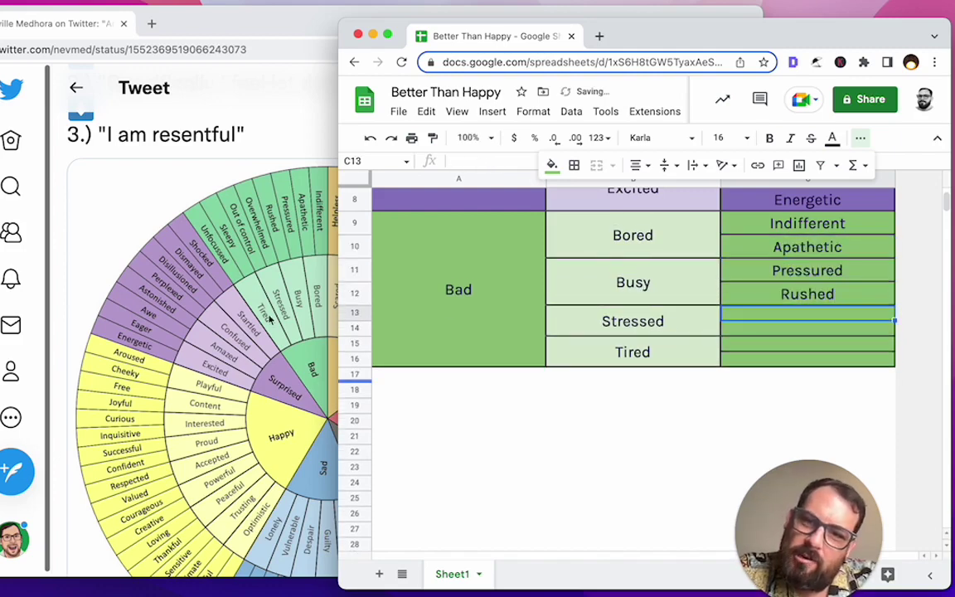
Enter the third-level feelings Overwhelmed, Out of control, Sleepy and Unfocused in C13:C16.
type("Overwhelmed")
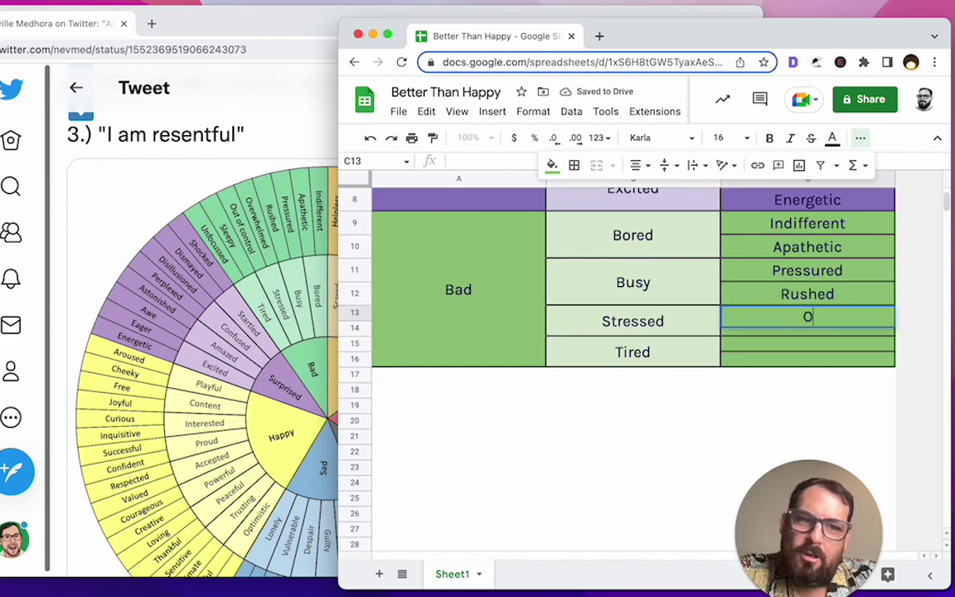
key("Return")
type("Out of control")
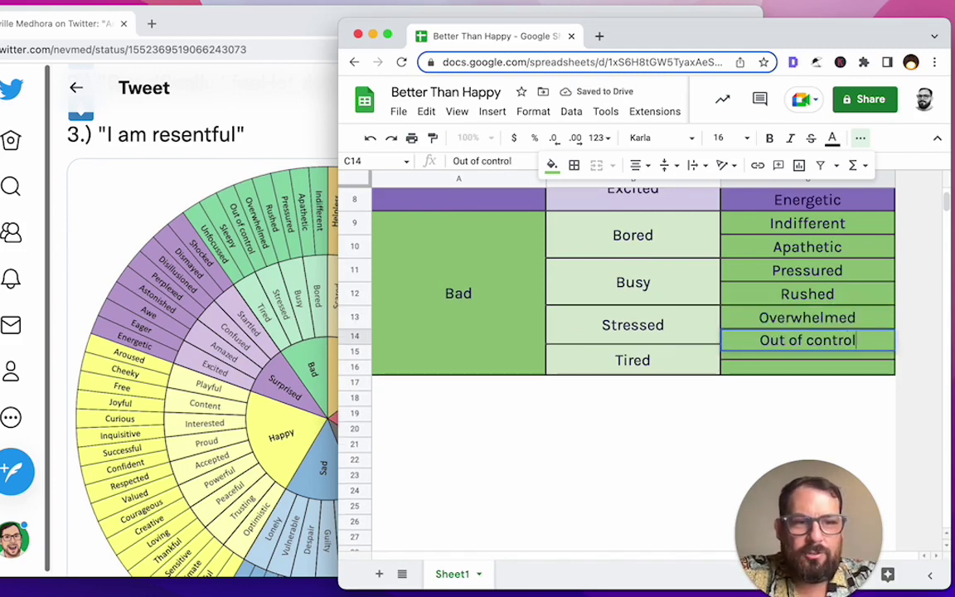
key("Return")
type("Sleepy")
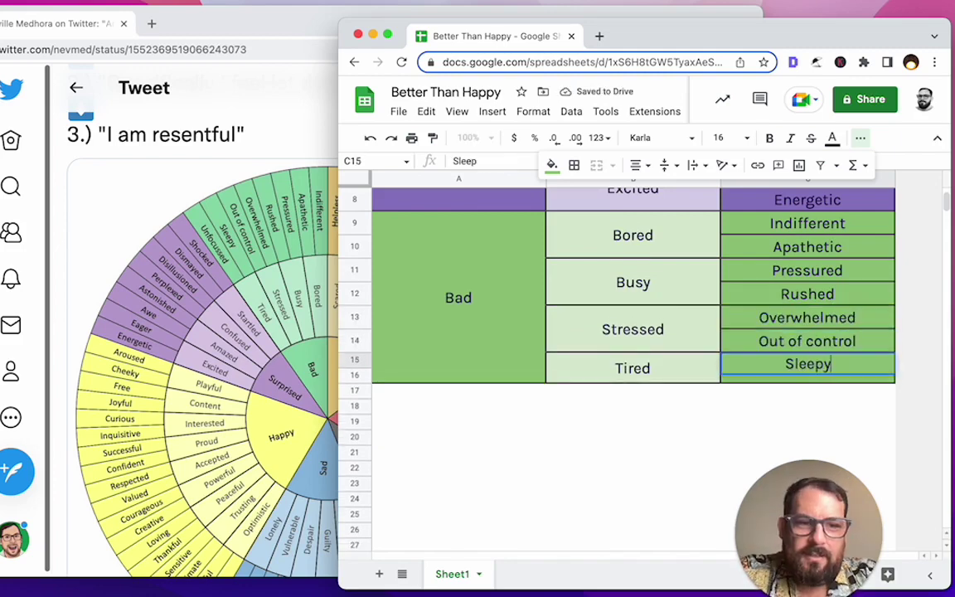
key("Return")
type("Unfocused")
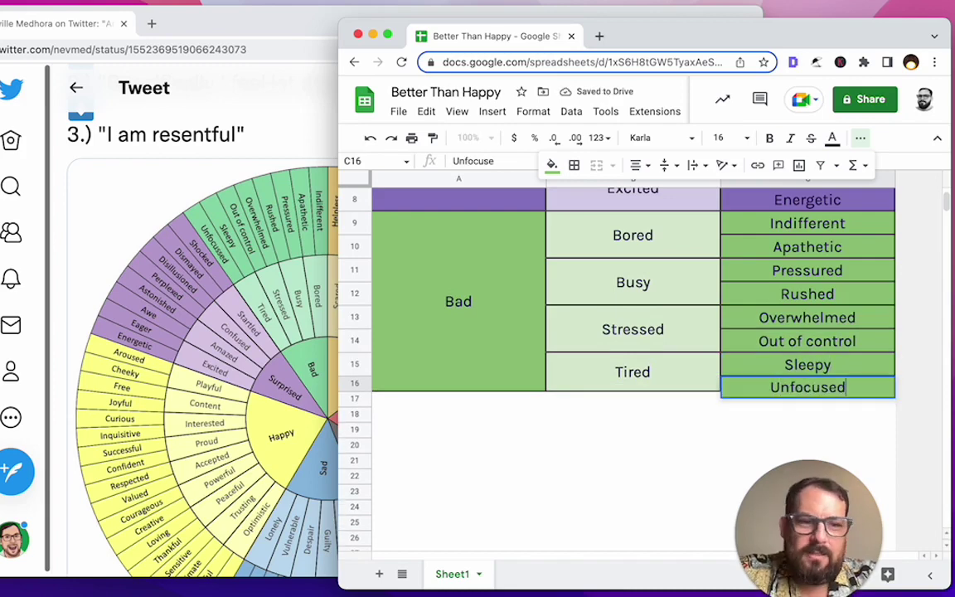
key("Return")
left_click(574, 324)
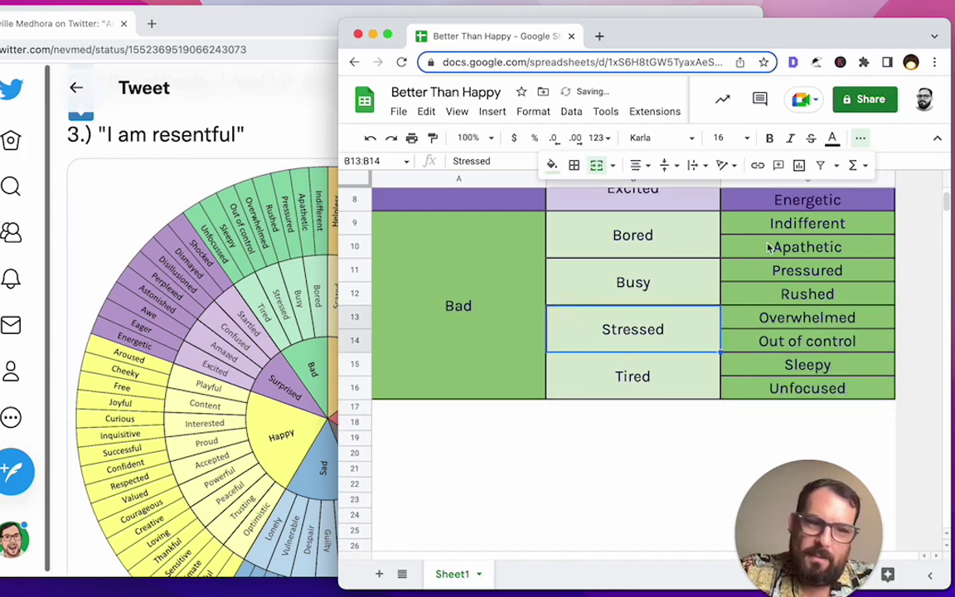
left_click(768, 247)
left_click(609, 380)
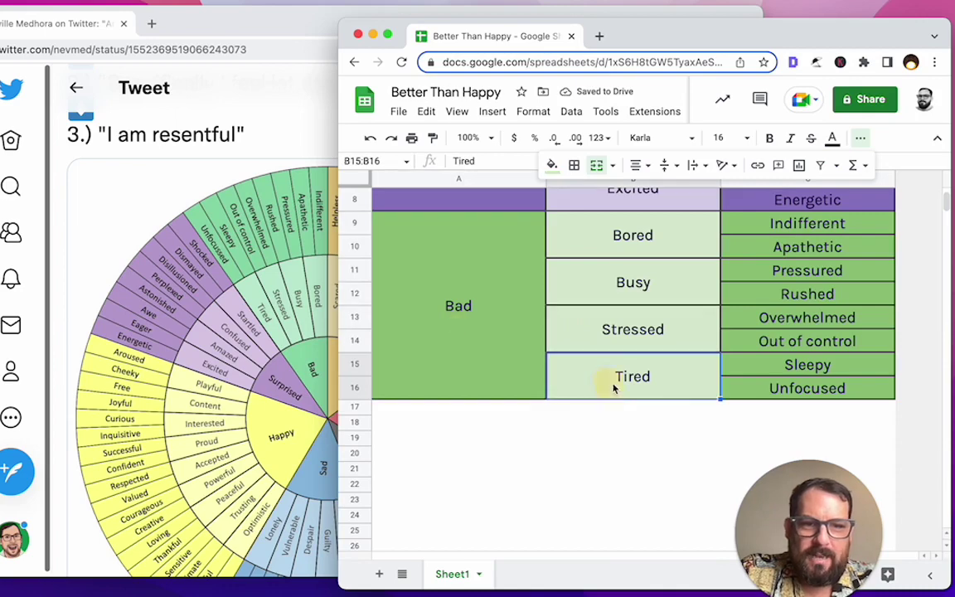
Check the second- and third-level feelings of the Bad section against the green part of the wheel.
left_click(824, 367)
left_click(819, 395)
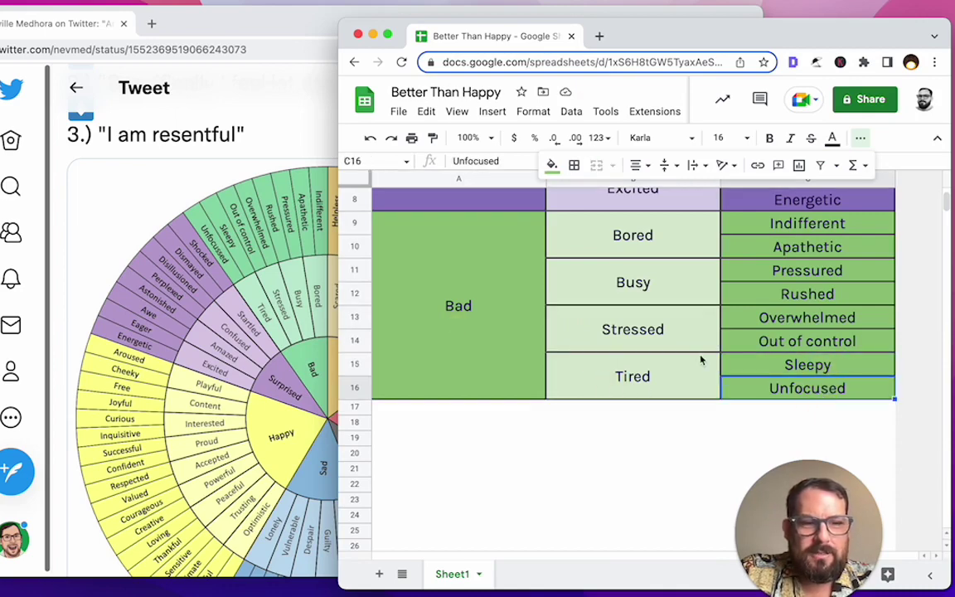
left_click(670, 362)
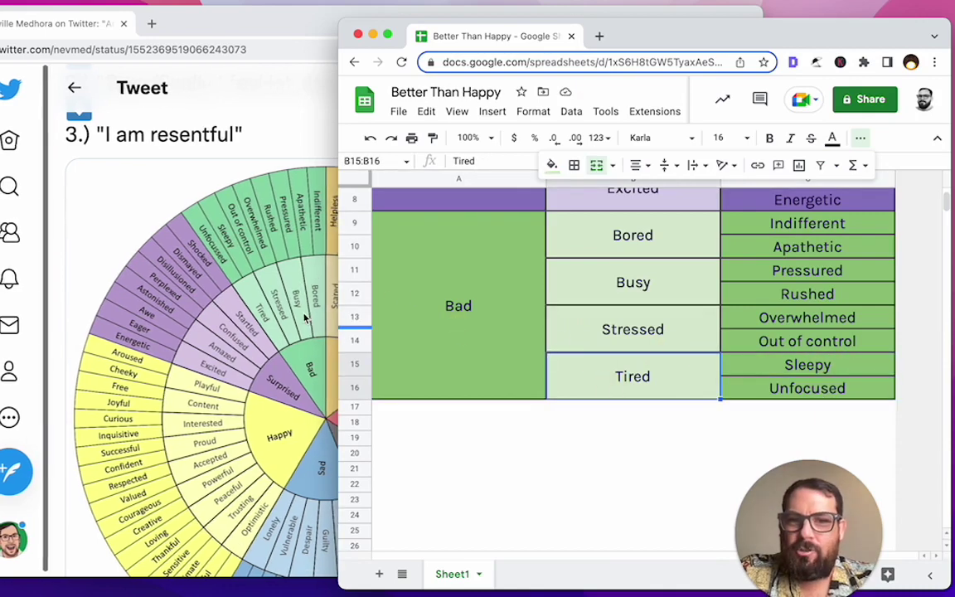
left_click(641, 273)
scroll(640, 273, "up", 5)
scroll(620, 307, "down", 10)
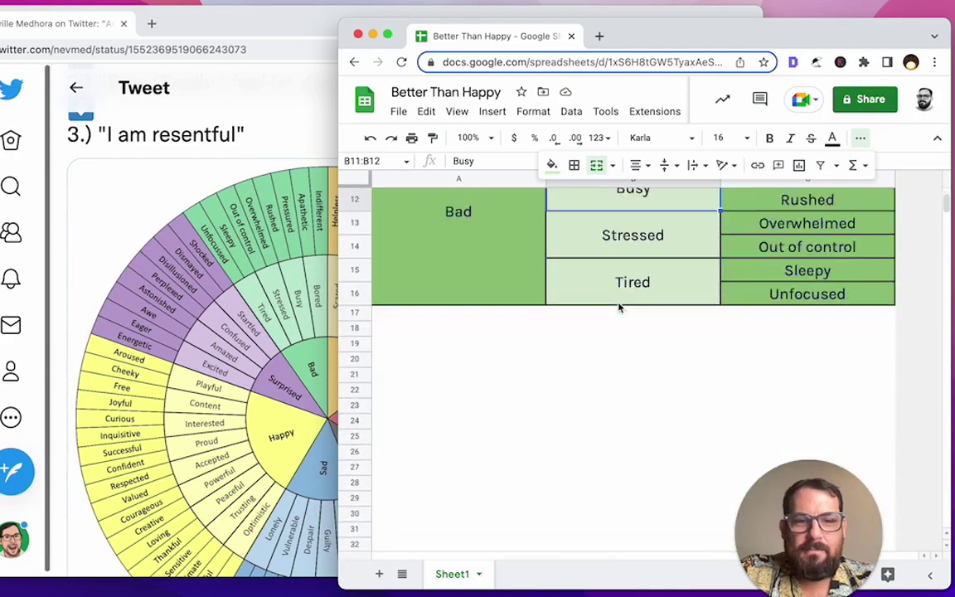
scroll(565, 311, "up", 10)
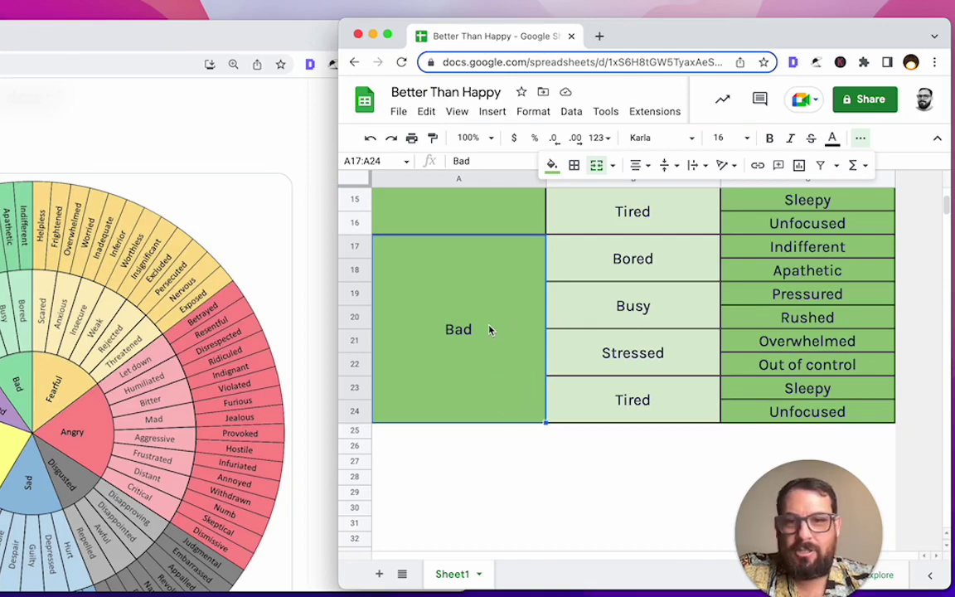
Extend the merged first-level cell of the copied section by two rows, merging A17:A26.
left_click_drag(504, 385, 503, 452)
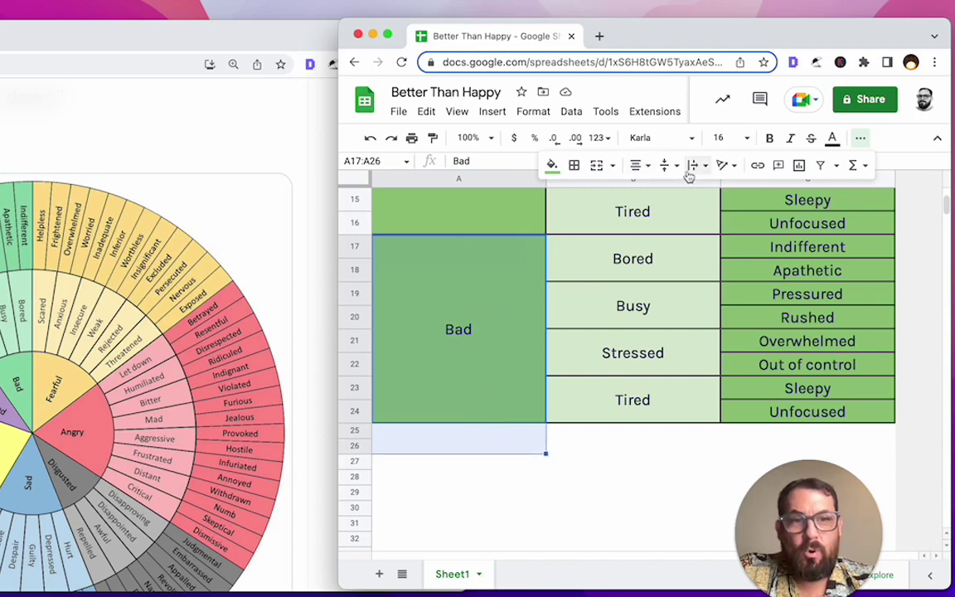
left_click(465, 357)
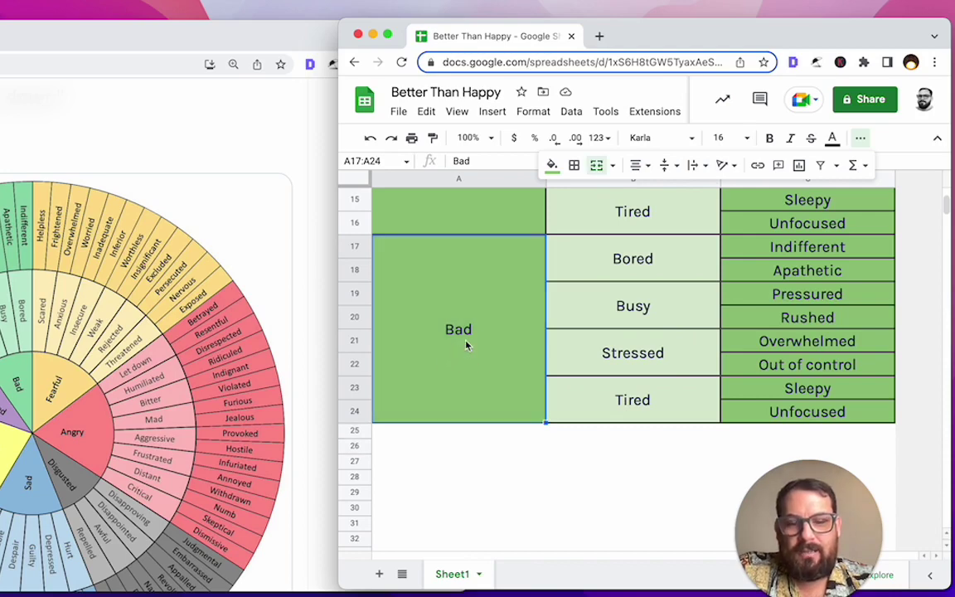
left_click_drag(489, 341, 489, 443)
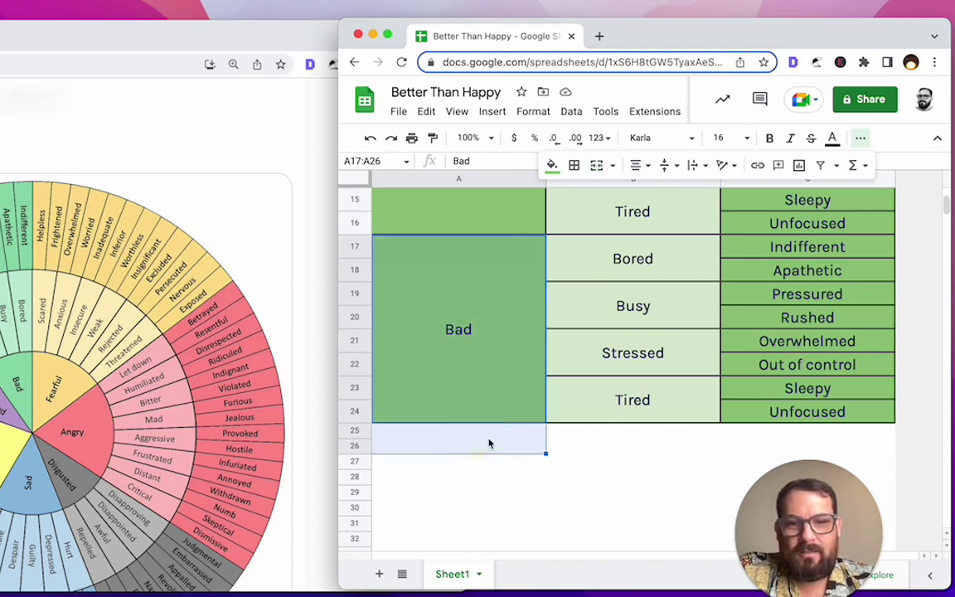
left_click(598, 168)
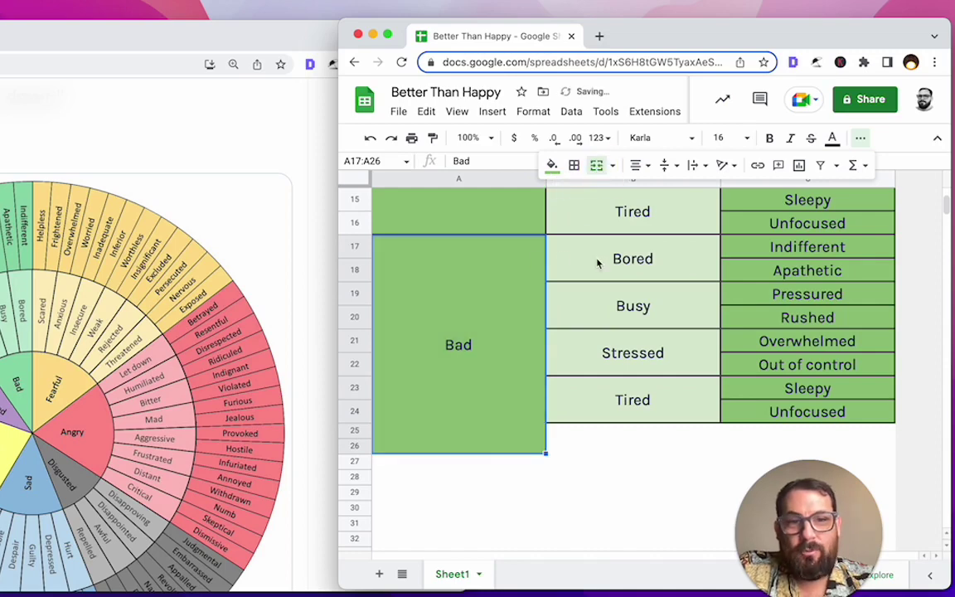
Copy the merged Tired cell of the new section into B25:B26 as an additional second-level cell.
left_click(603, 400)
key("ctrl+c")
left_click(593, 439)
key("ctrl+v")
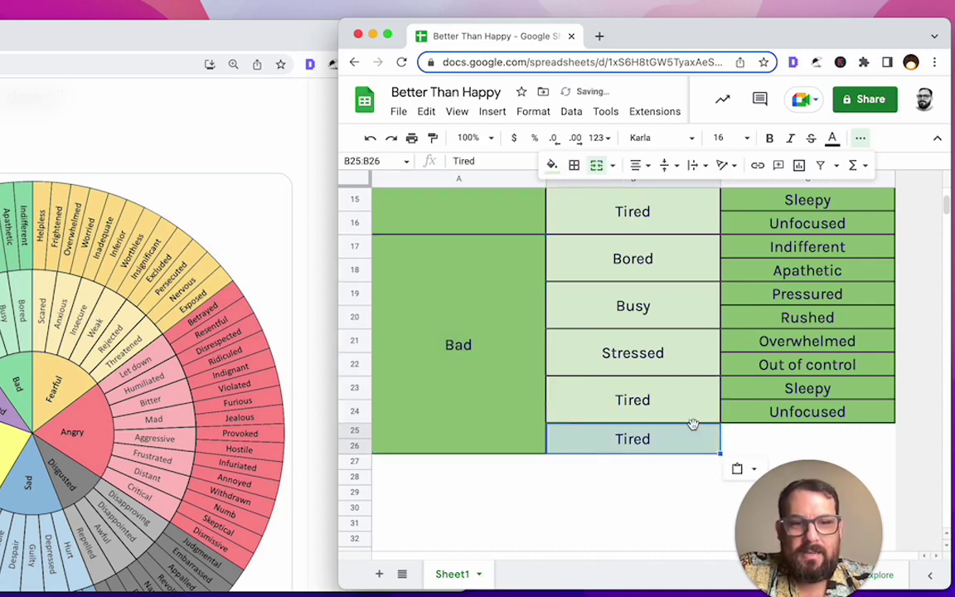
Copy the Sleepy and Unfocused cells into C25:C26 beside the added second-level cell.
left_click(783, 390)
left_click_drag(783, 389, 771, 414)
key("ctrl+c")
left_click(762, 432)
key("ctrl+v")
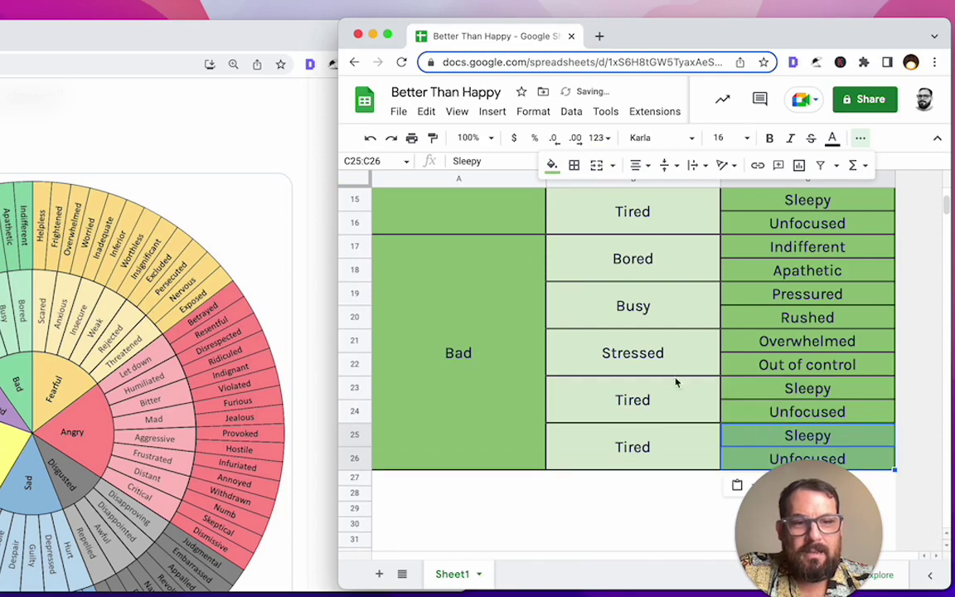
left_click(642, 360)
left_click(511, 276)
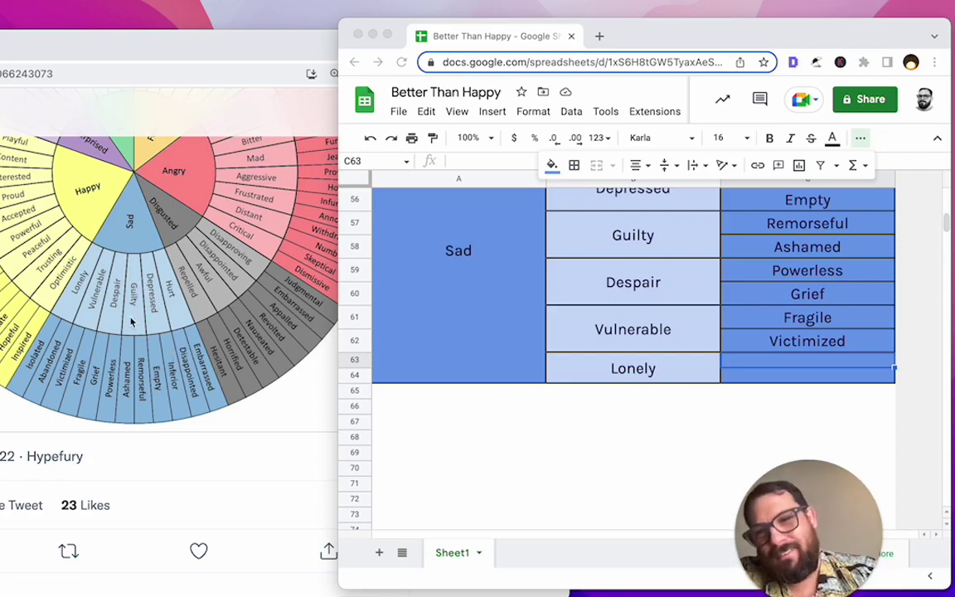
Enter Isolated in C63 beside Lonely in the Sad section, and put the same word in C64.
left_click(781, 371)
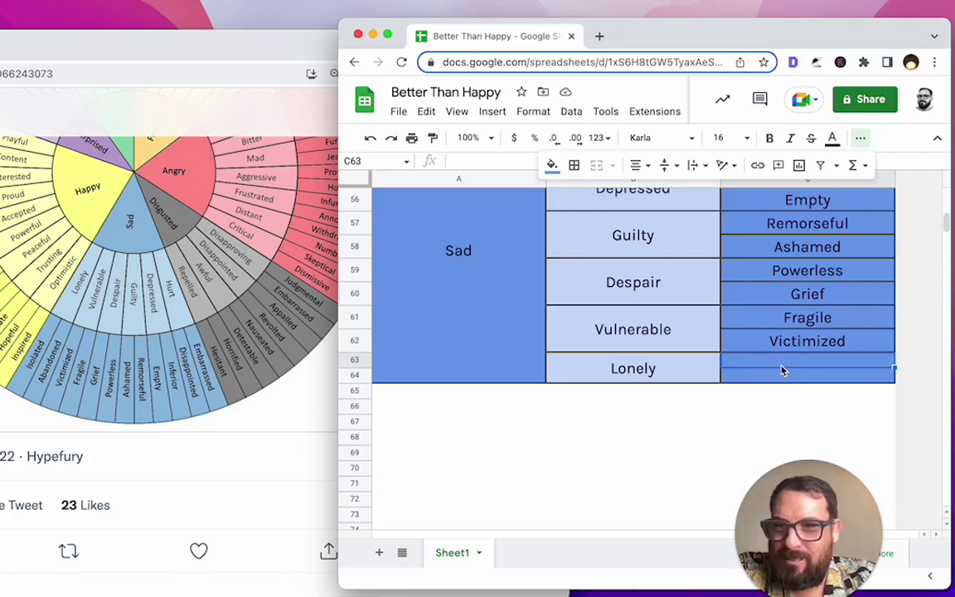
type("Isolated")
key("Return")
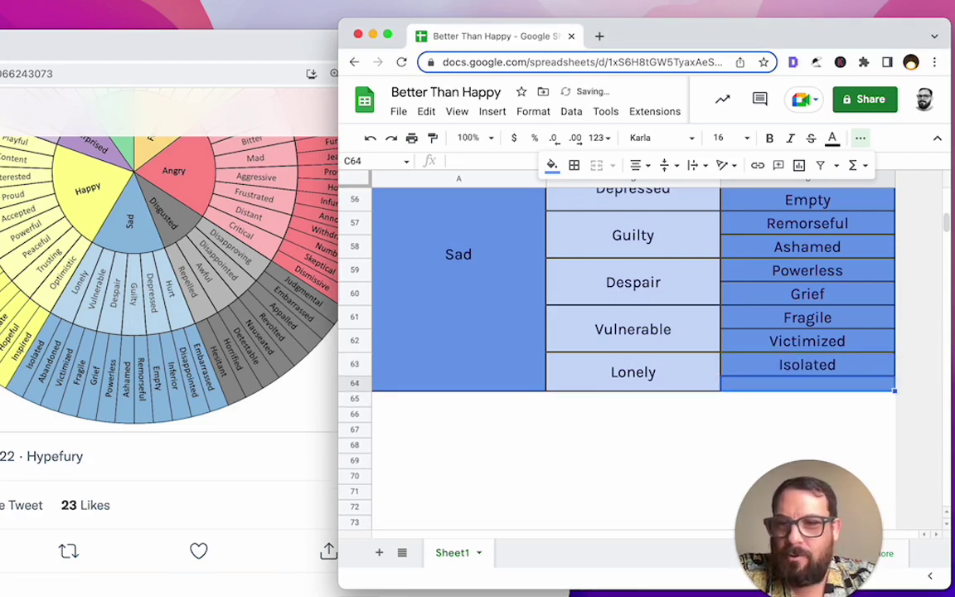
key("super+v")
key("Up")
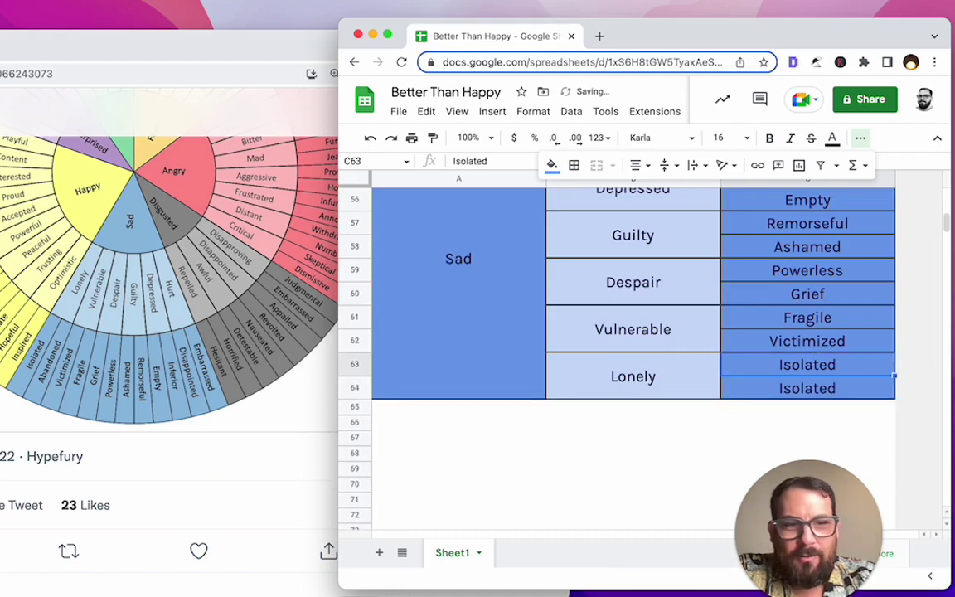
Replace the third-level feeling in C63 with Abandoned.
type("Aban")
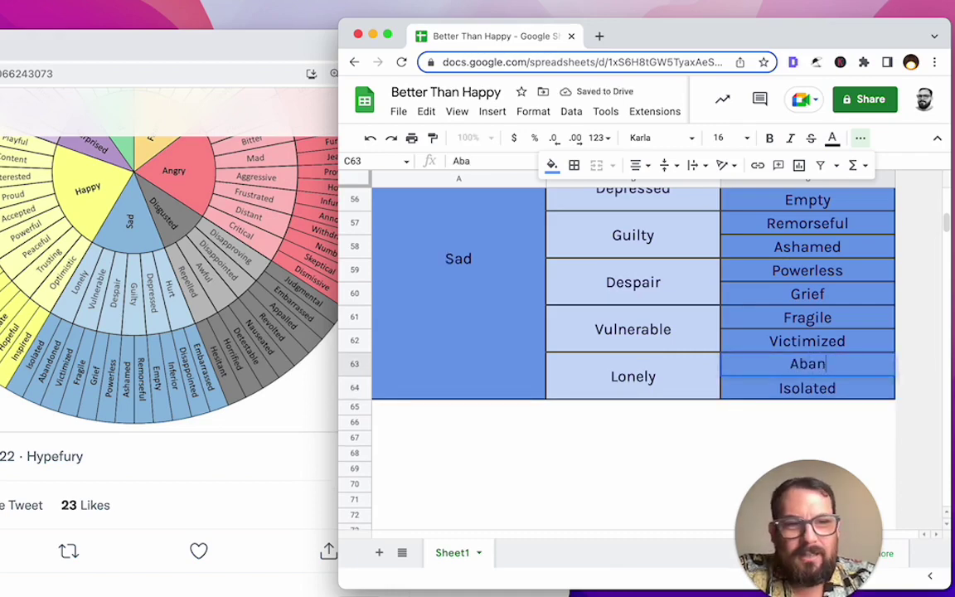
key("BackSpace")
type("ndoned")
key("Up")
key("Up")
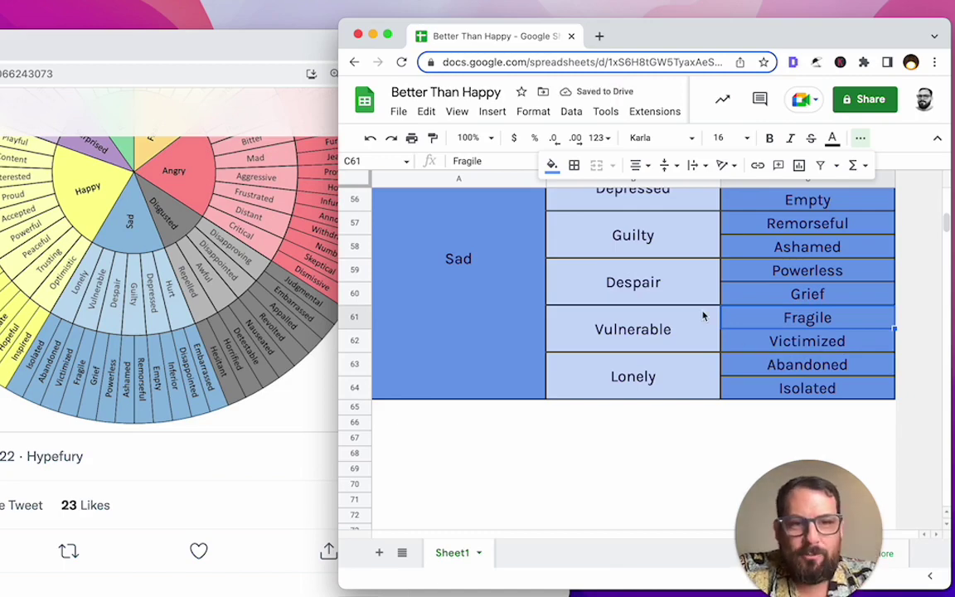
Review the Sad and Disgusted sections for feelings that appear more than once, such as Embarrassed and Disappointed.
scroll(703, 315, "up", 2)
left_click(667, 271)
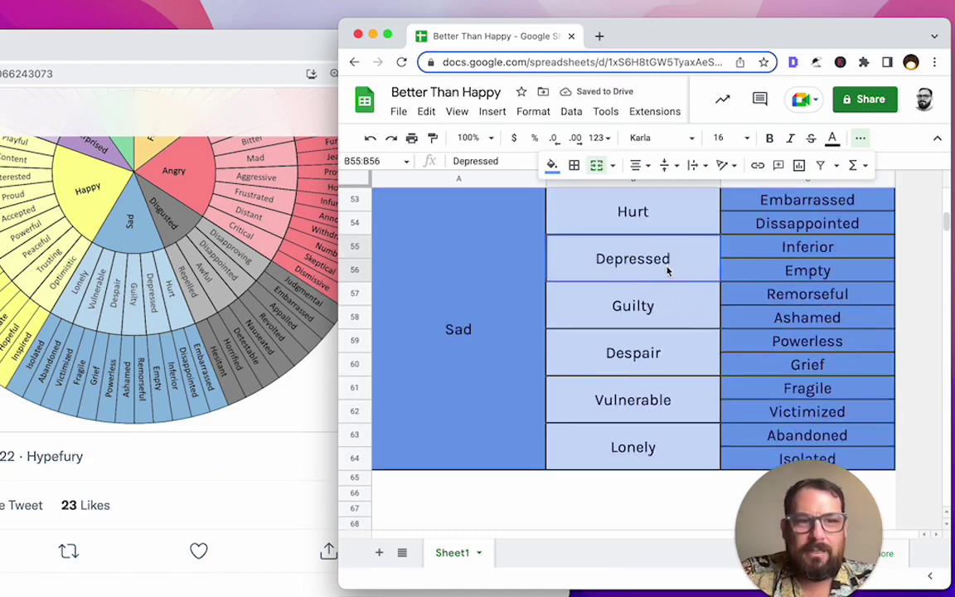
left_click(802, 228)
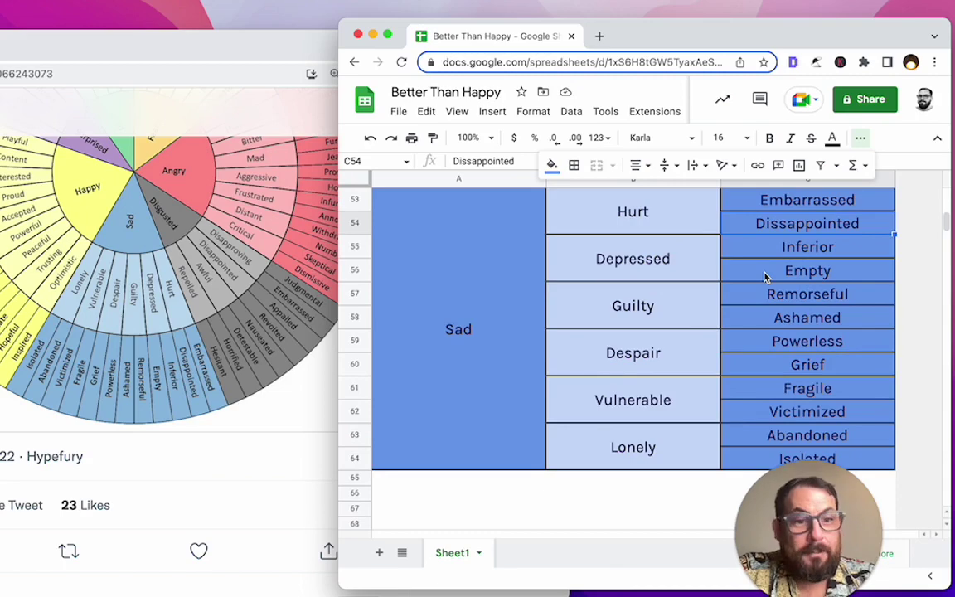
scroll(589, 381, "up", 3)
left_click(497, 464)
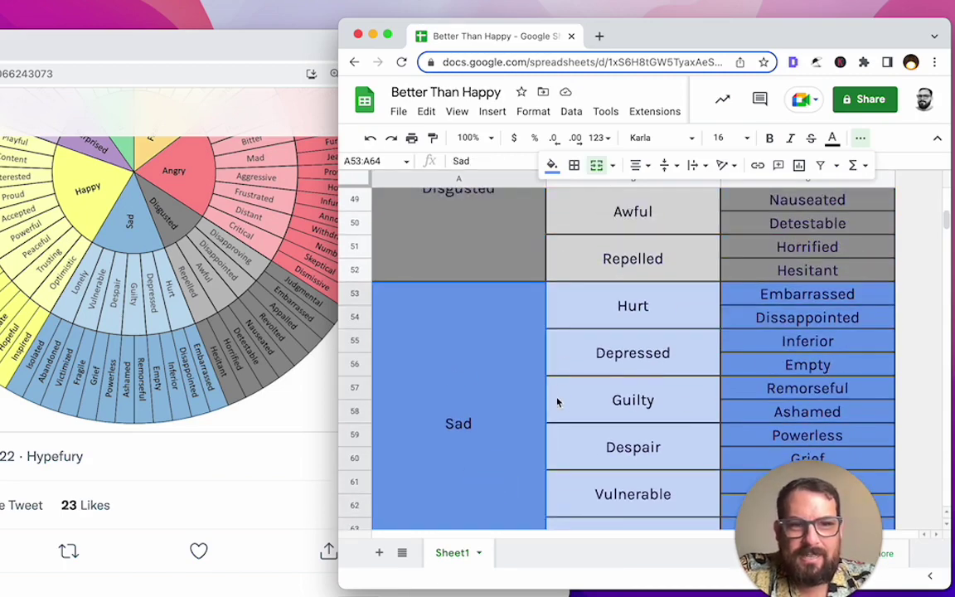
left_click(799, 318)
scroll(628, 313, "up", 3)
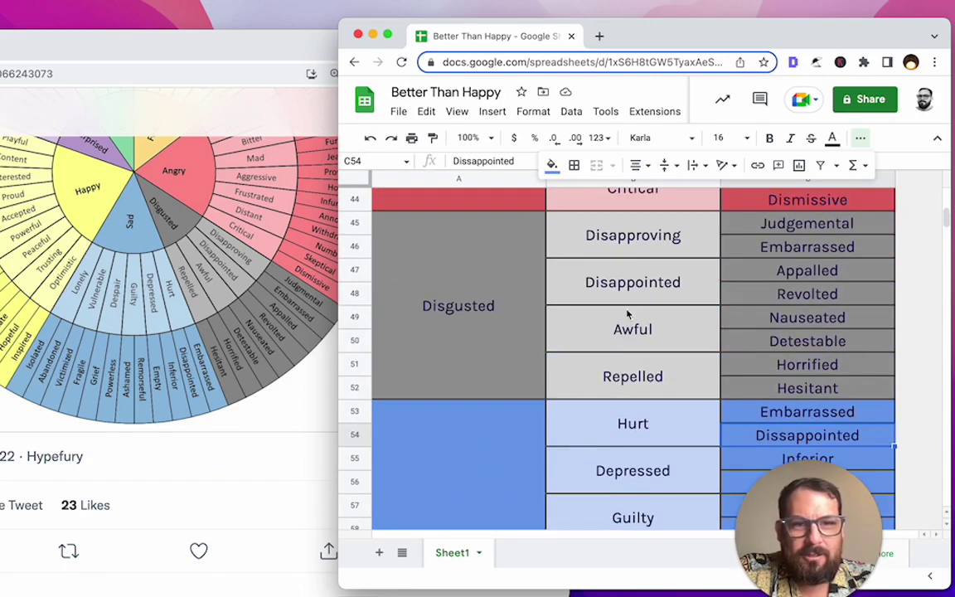
left_click(485, 328)
left_click(617, 270)
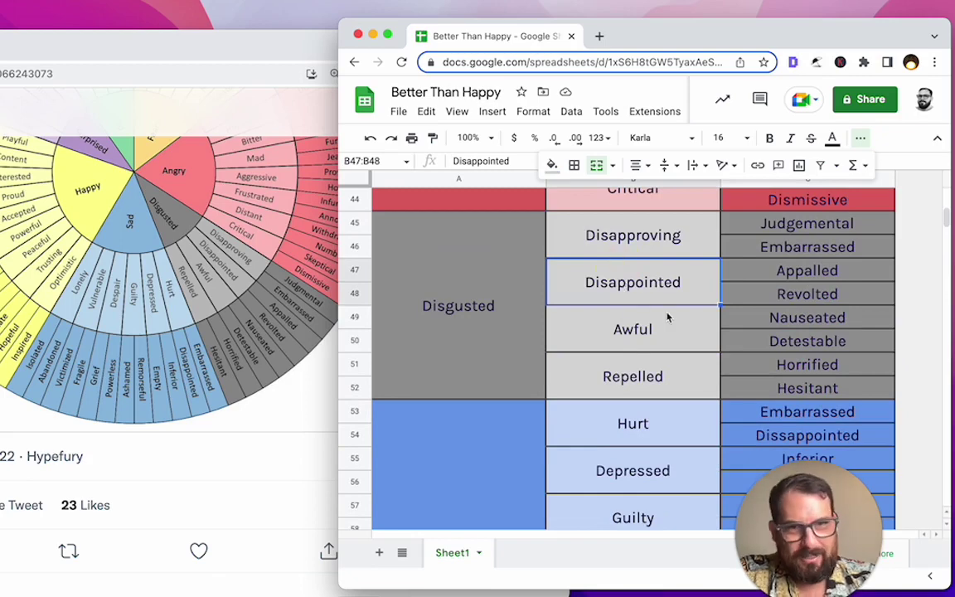
scroll(667, 318, "down", 5)
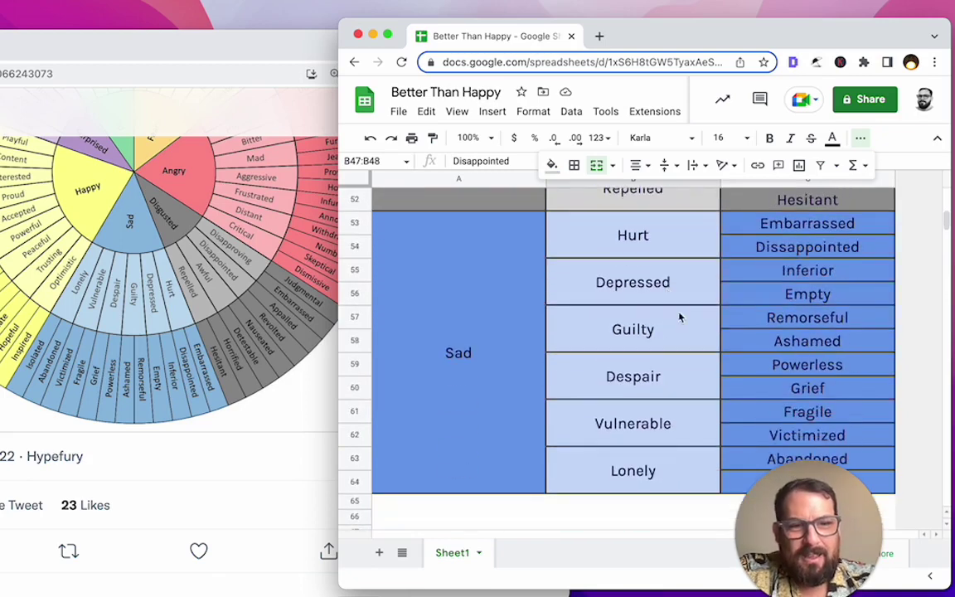
Search the sheet for Inferior and go to its other occurrence, beside Insecure.
left_click(808, 270)
key("ctrl+f")
key("ctrl+v")
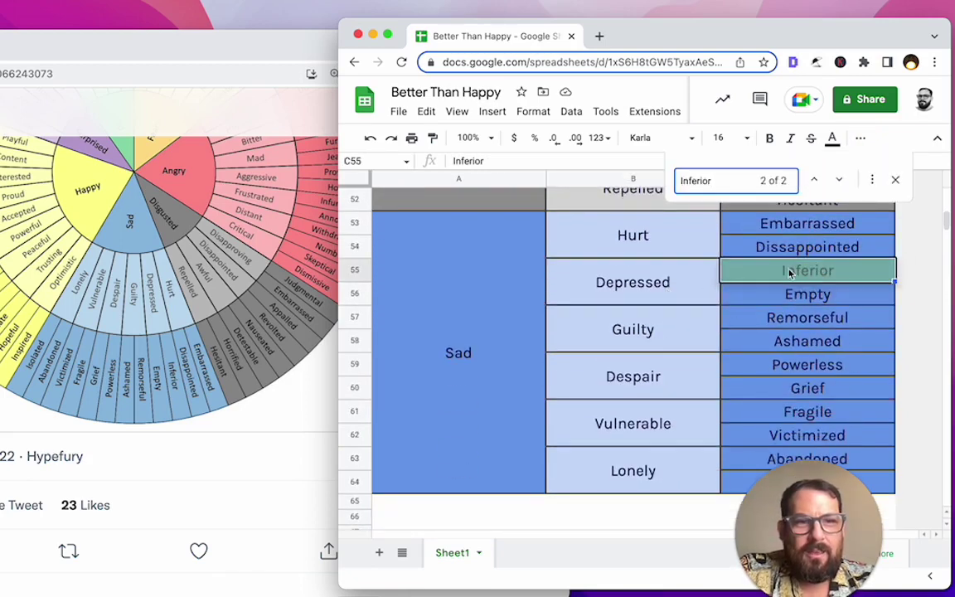
scroll(789, 274, "up", 20)
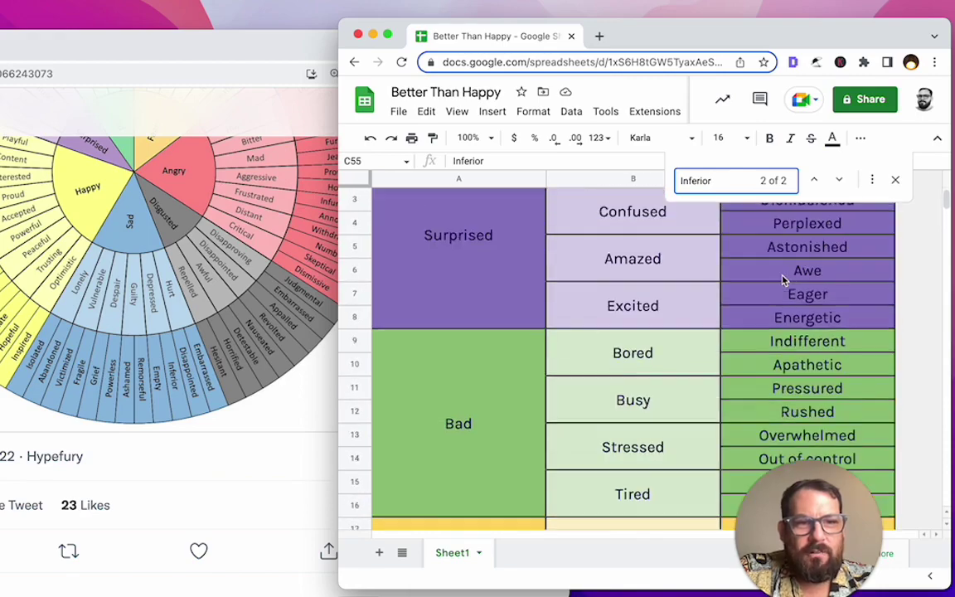
scroll(783, 280, "up", 2)
key("Return")
scroll(746, 278, "down", 5)
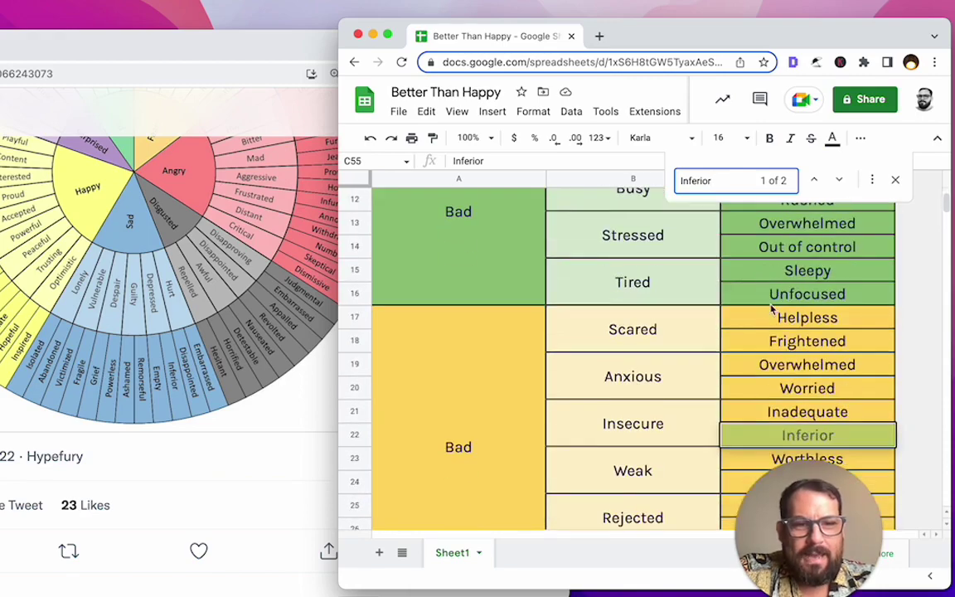
left_click(803, 319)
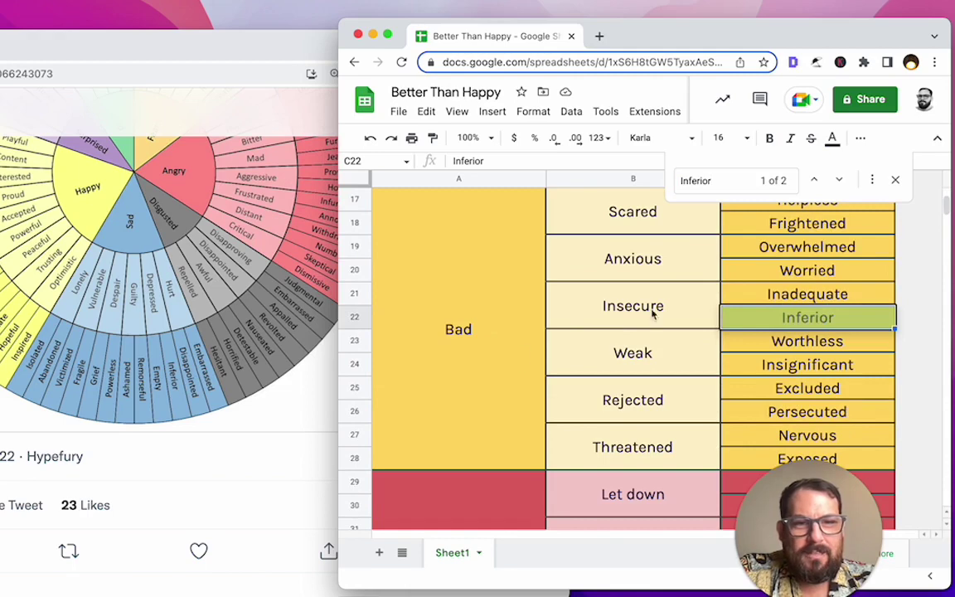
Return to the Sad section, close the search and look over the sections above it.
scroll(773, 319, "down", 10)
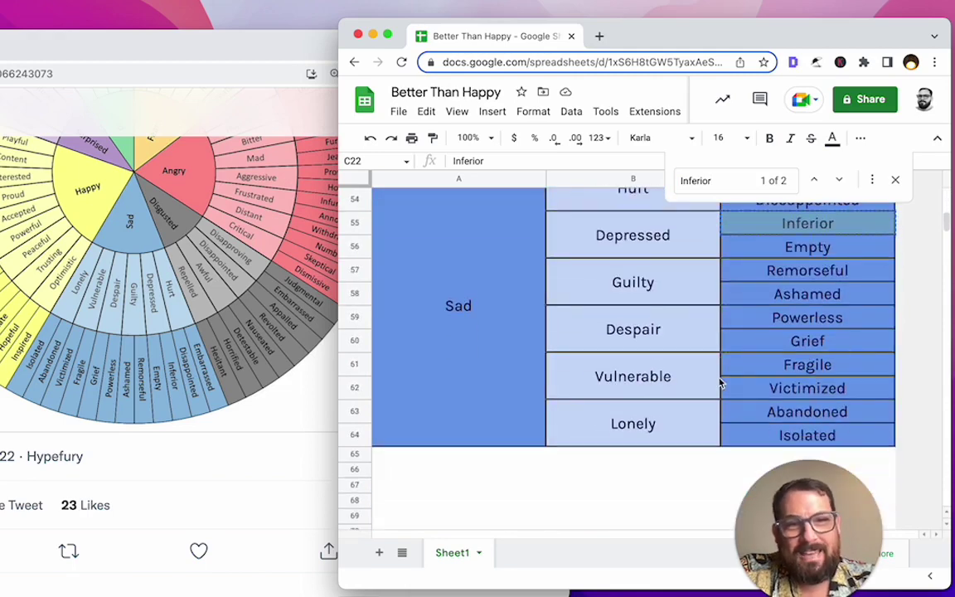
scroll(720, 383, "up", 2)
left_click(657, 282)
left_click(744, 292)
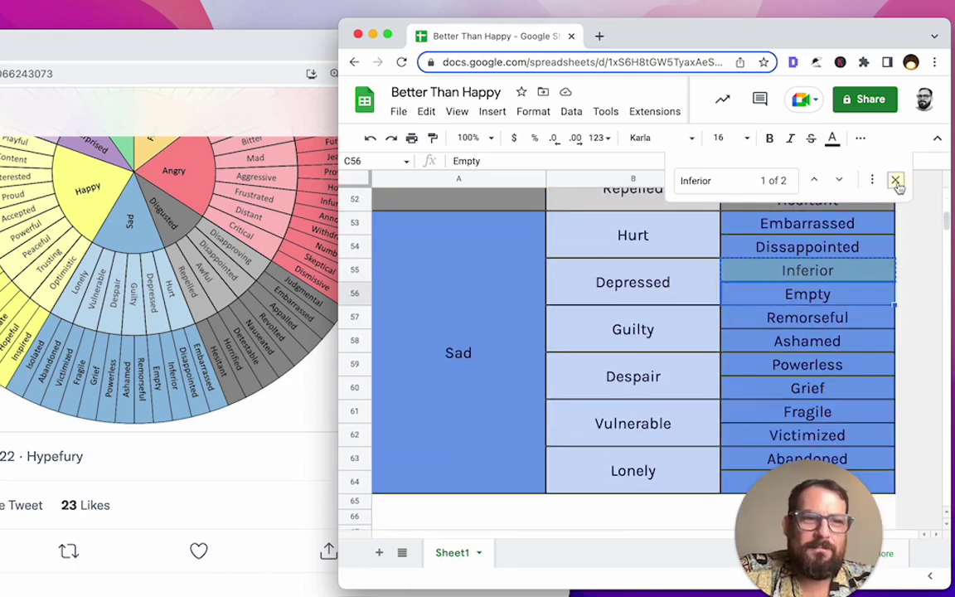
left_click(895, 181)
scroll(663, 340, "up", 8)
left_click(661, 336)
scroll(663, 342, "down", 5)
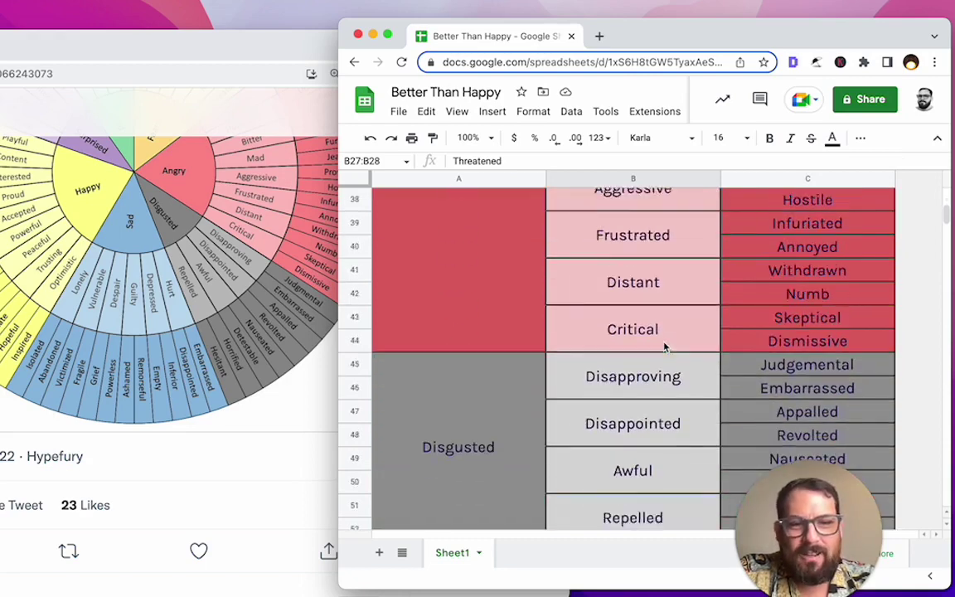
scroll(663, 347, "down", 5)
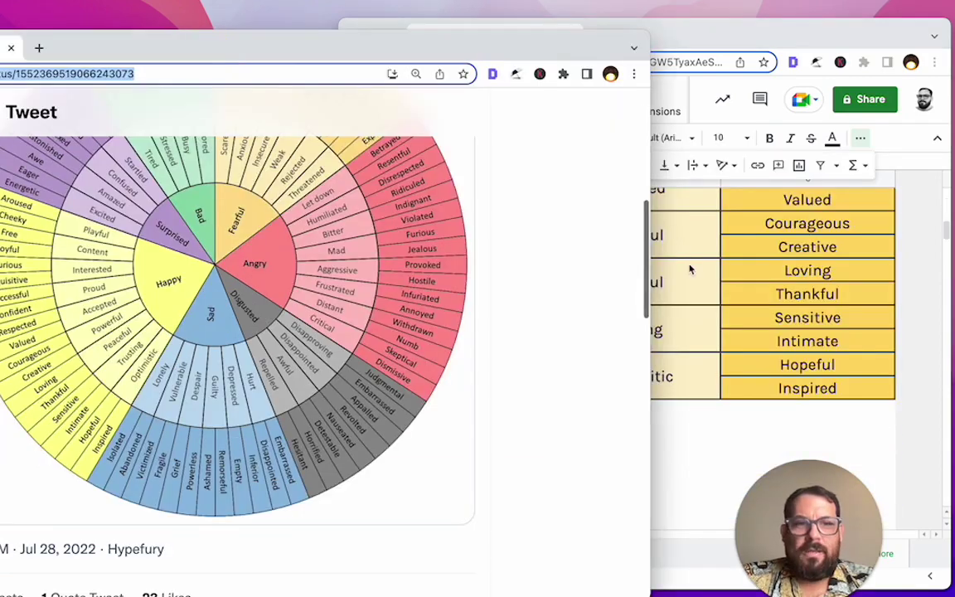
Examine the colors and first-level names of the sections from Happy back up to Bad against the wheel.
left_click(690, 269)
scroll(646, 305, "up", 2)
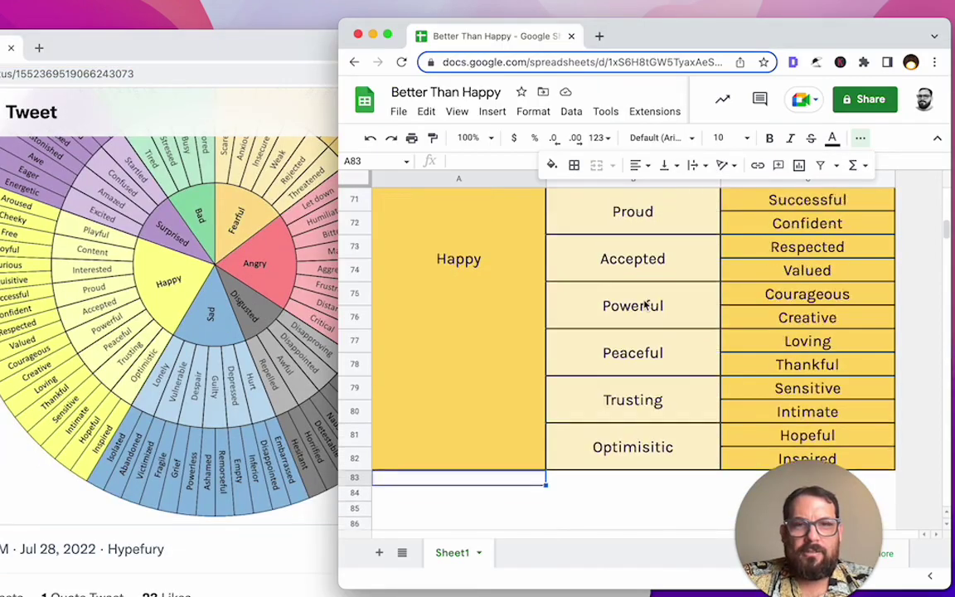
scroll(646, 305, "up", 2)
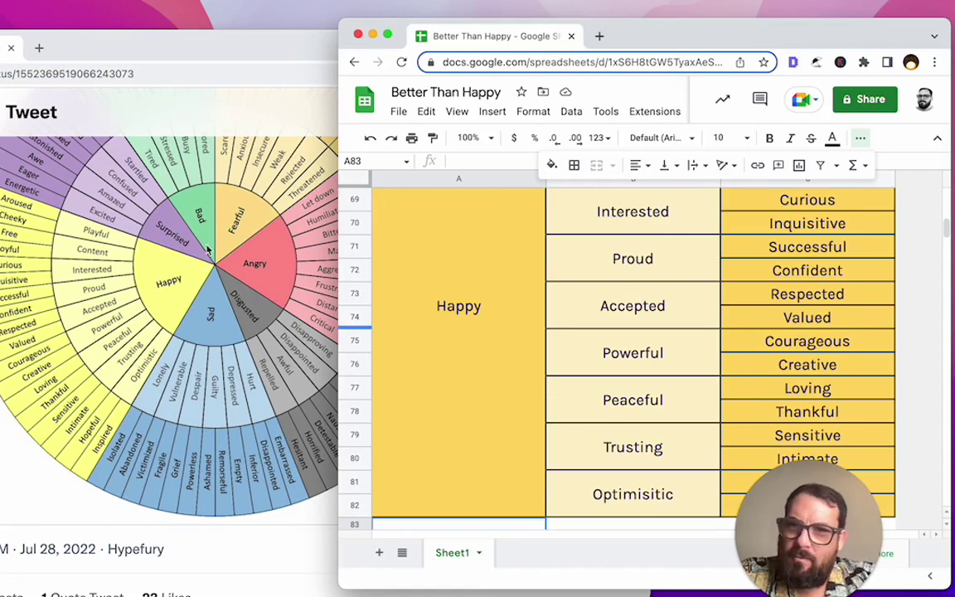
left_click(514, 295)
scroll(514, 295, "up", 4)
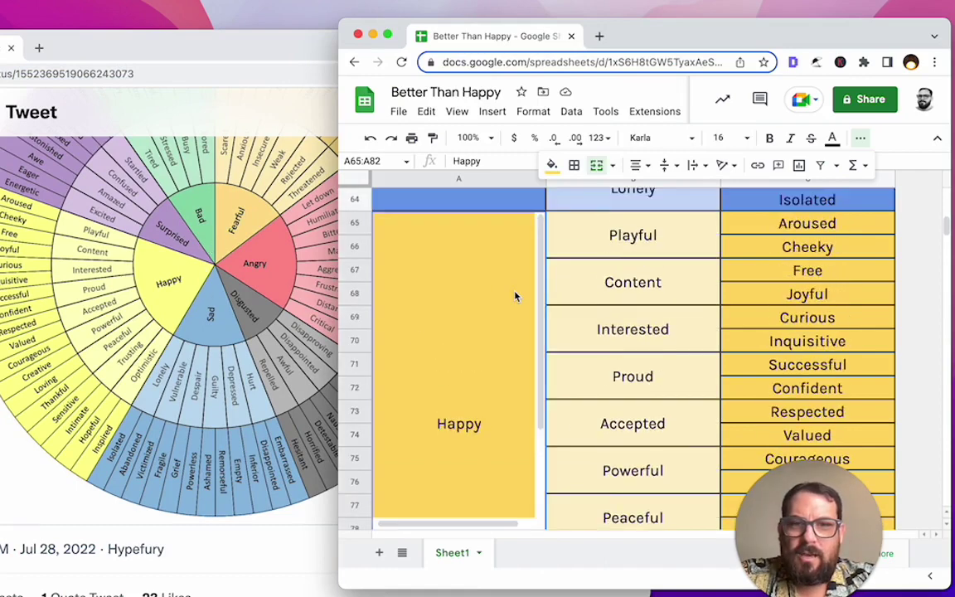
left_click(489, 264)
scroll(490, 267, "up", 5)
left_click(490, 266)
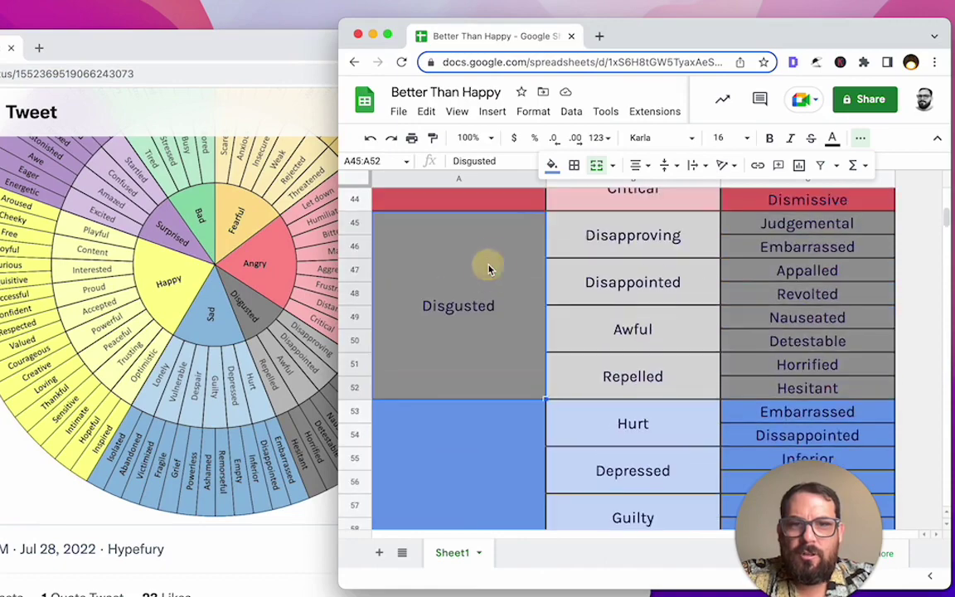
scroll(489, 269, "up", 3)
left_click(489, 269)
scroll(490, 269, "up", 2)
scroll(490, 267, "up", 5)
left_click(490, 267)
scroll(490, 269, "up", 3)
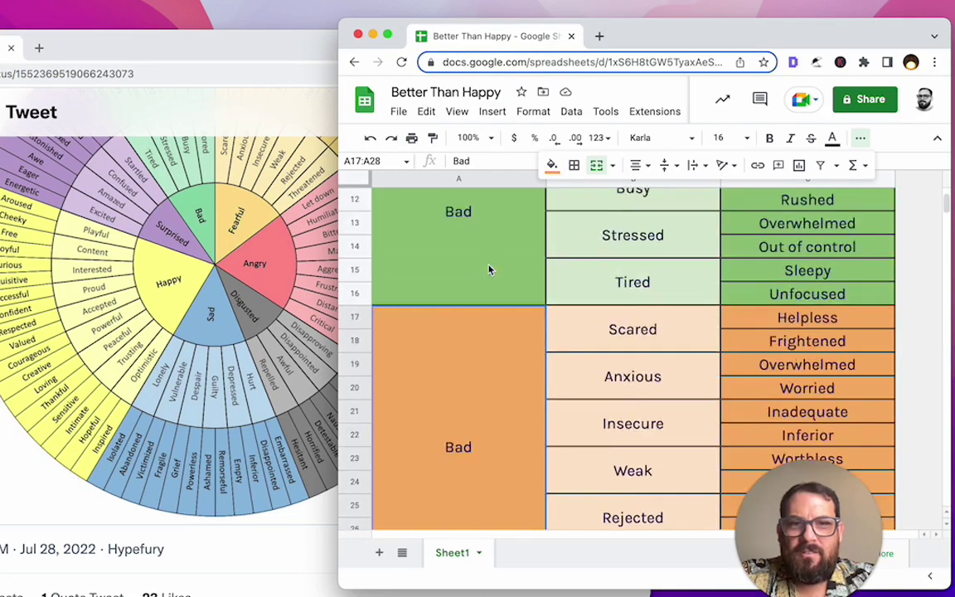
Rename the red section's first-level cell to Angry and the orange section's first-level cell to Fearful.
scroll(487, 367, "down", 6)
left_click(488, 367)
type("Angry")
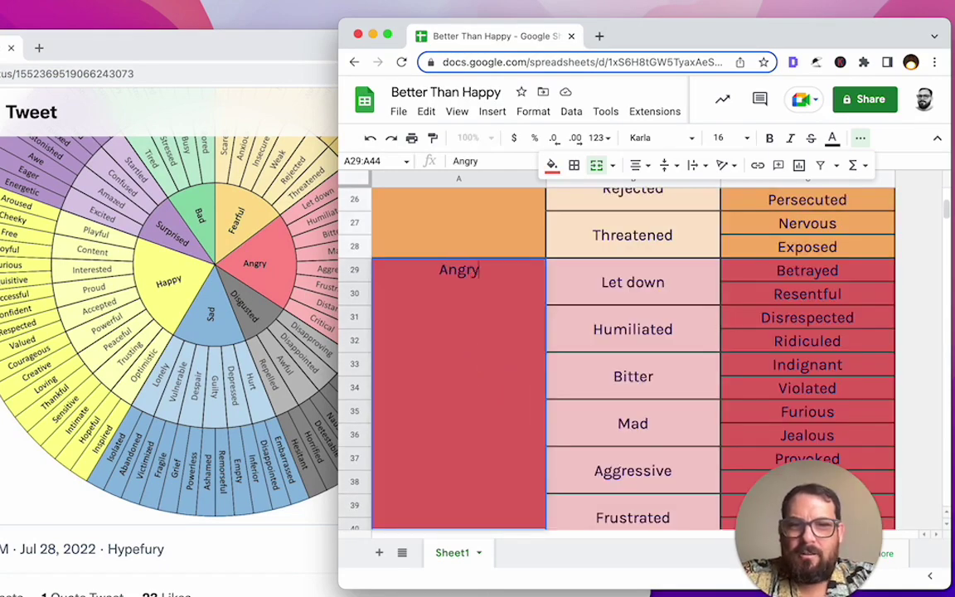
key("Up")
type("Fear")
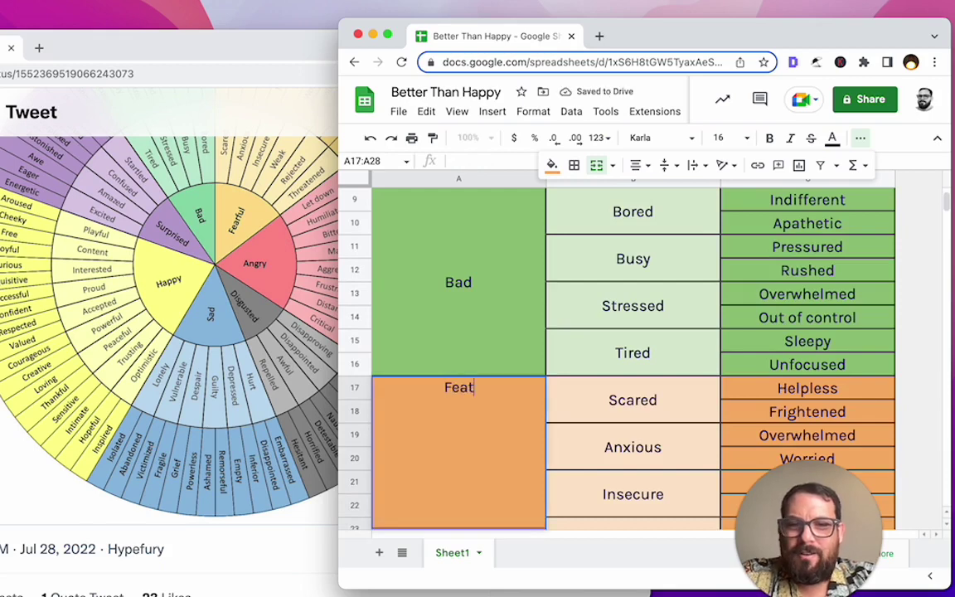
key("Up")
key("Up")
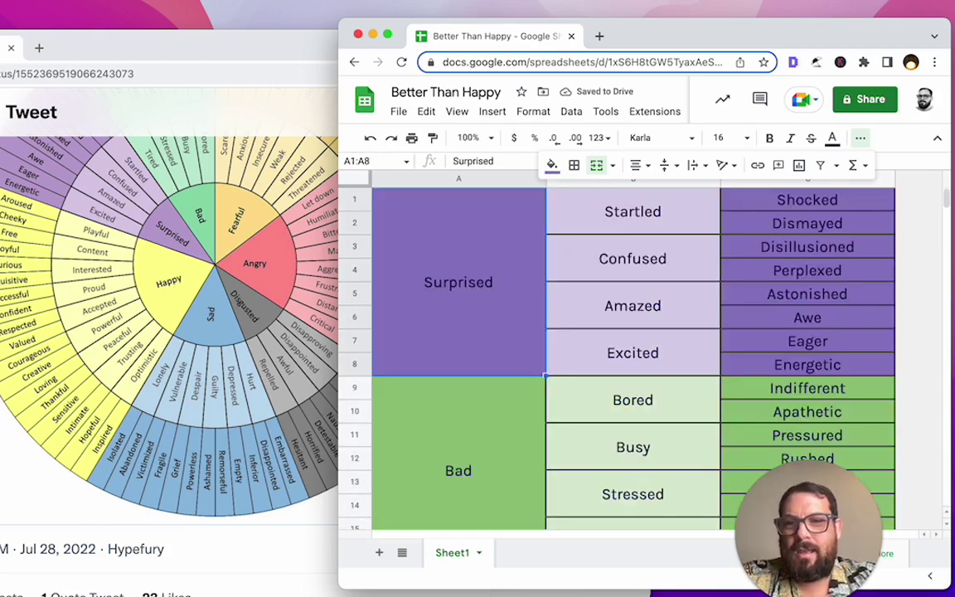
Go through the first-level names from Surprised to the empty rows beneath Happy, then back up to Angry.
key("Down")
key("Down")
key("Down")
key("Down")
key("Down")
key("Down")
key("Down")
key("Down")
key("Down")
key("Down")
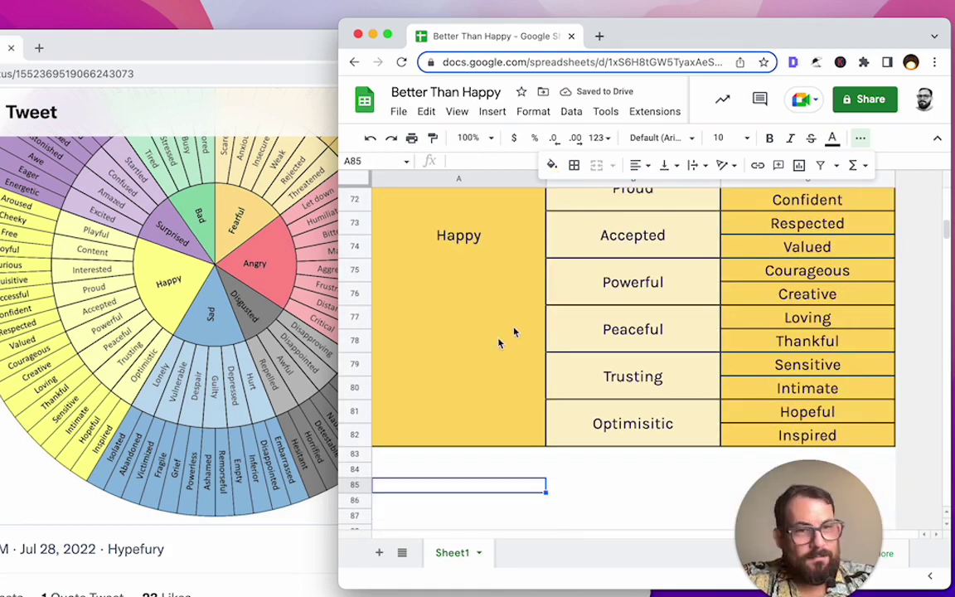
left_click(466, 318)
key("Down")
key("Down")
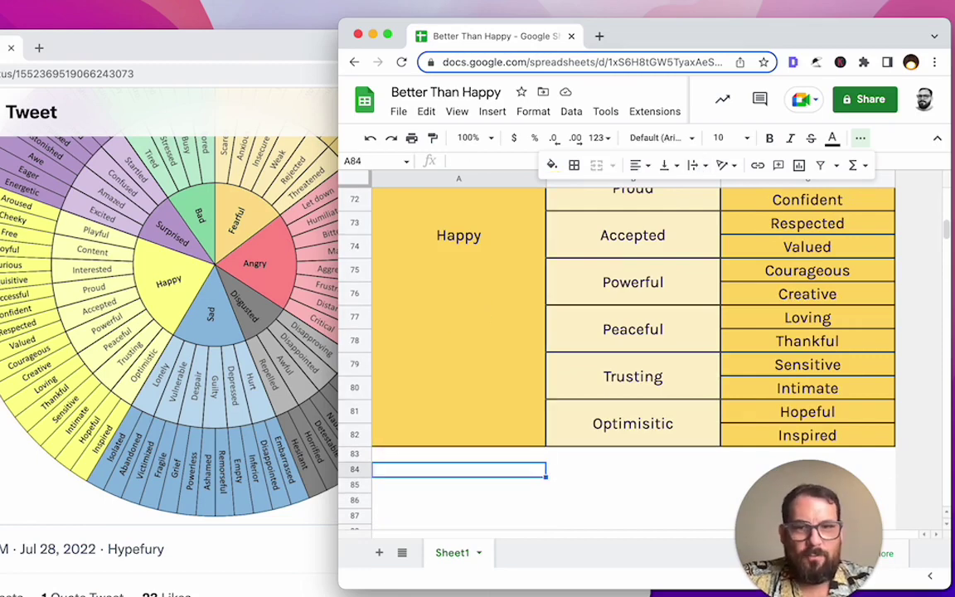
key("Up")
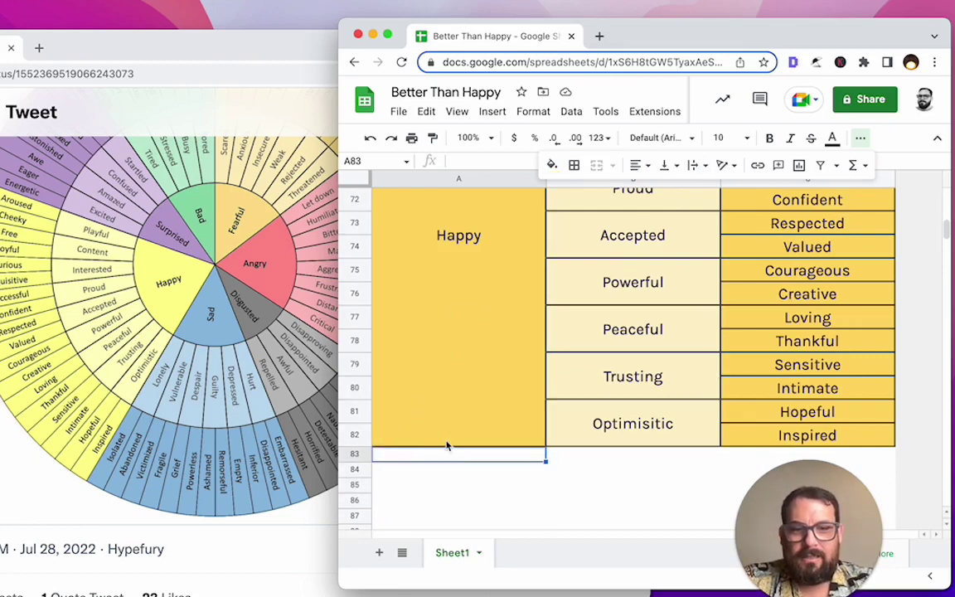
key("Down")
key("Down")
key("Up")
key("Up")
key("Up")
key("Up")
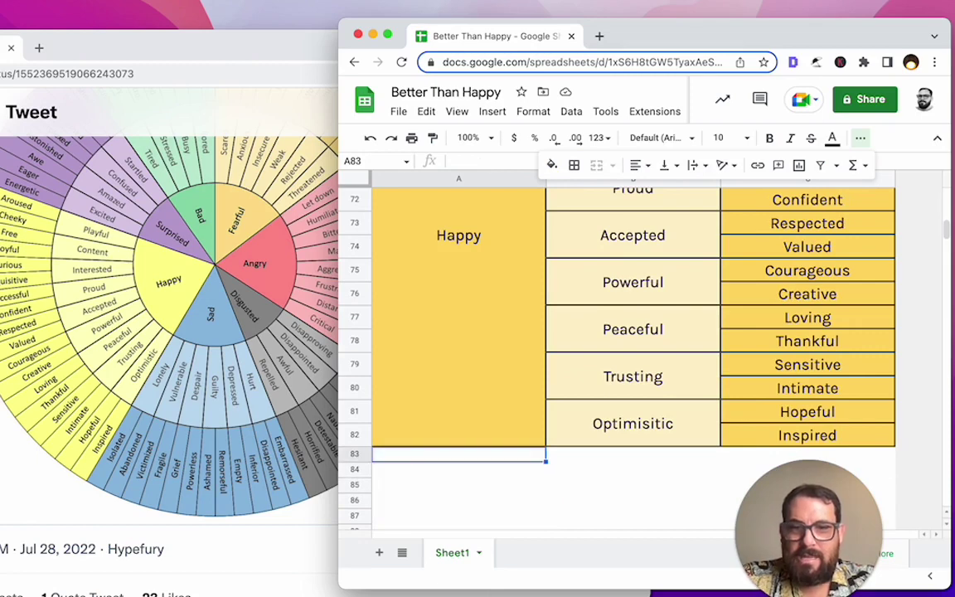
key("Up")
key("Up")
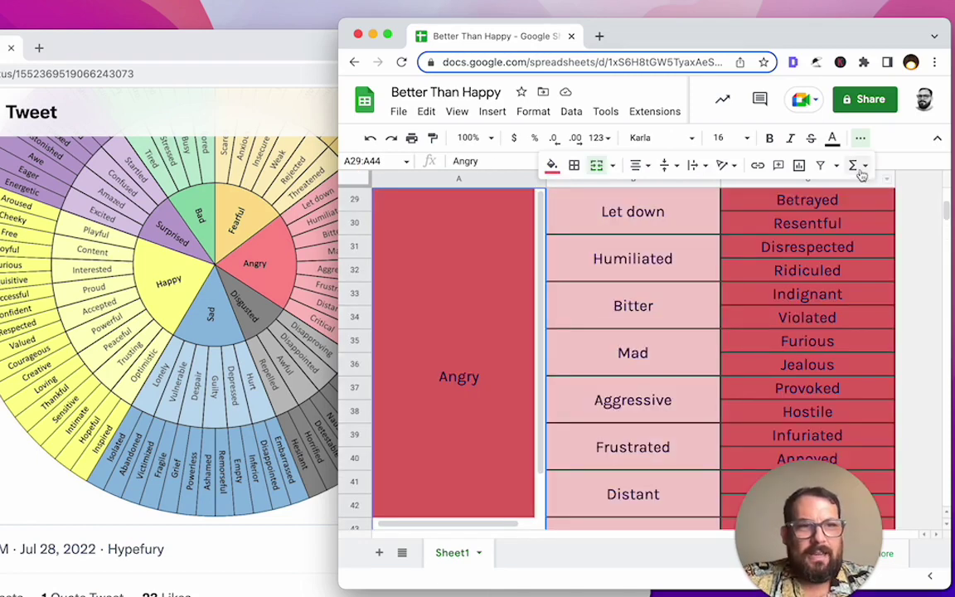
Hide the extra toolbar options that cover the column headers and return to the Surprised cell at the start of the sheet.
left_click(860, 138)
left_click(591, 246)
key("Up")
key("Up")
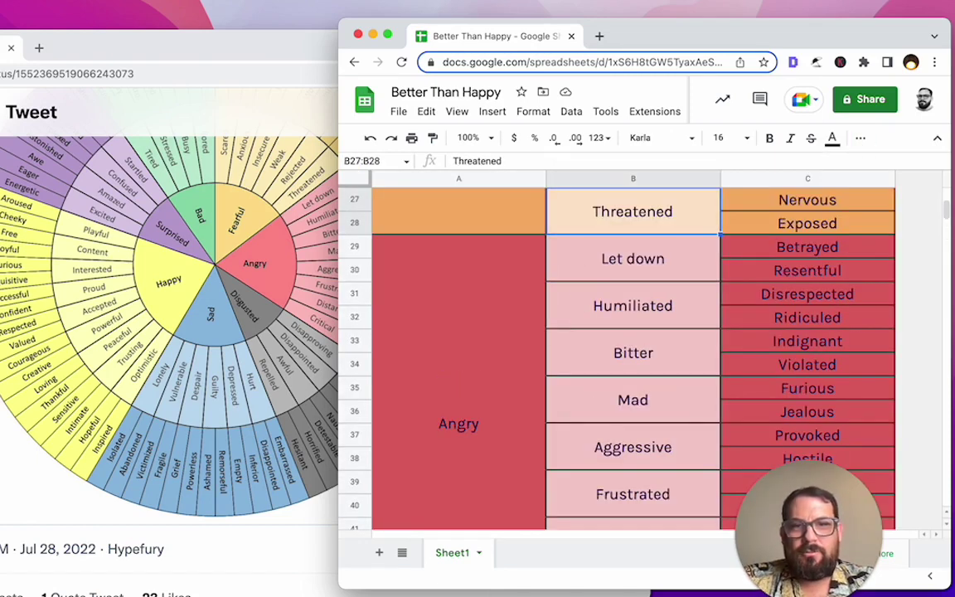
key("Left")
key("Up")
key("Up")
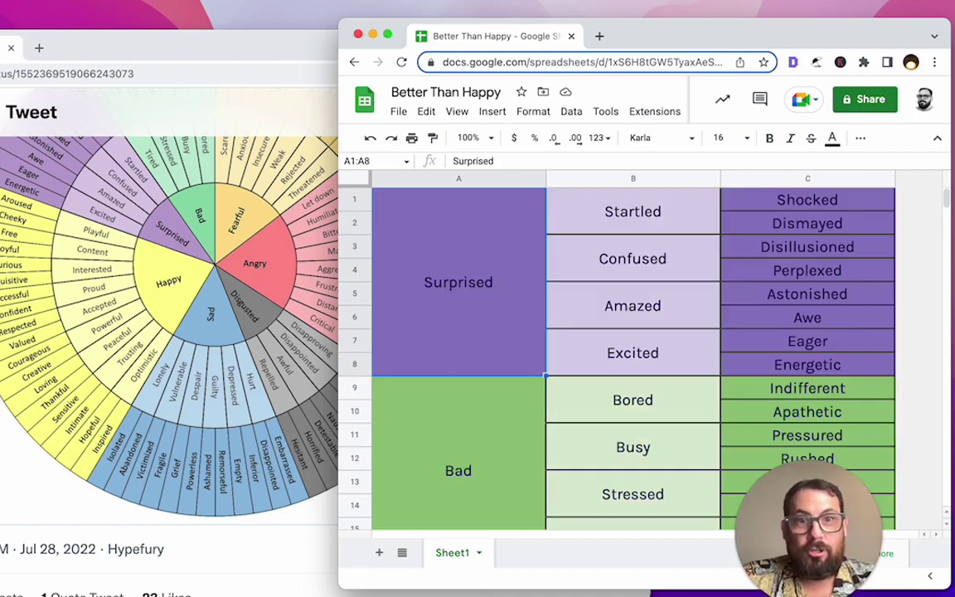
Copy the complete table A1:C82 and paste it directly beneath itself, starting in A83.
left_click_drag(441, 320, 793, 316)
scroll(793, 317, "down", 15)
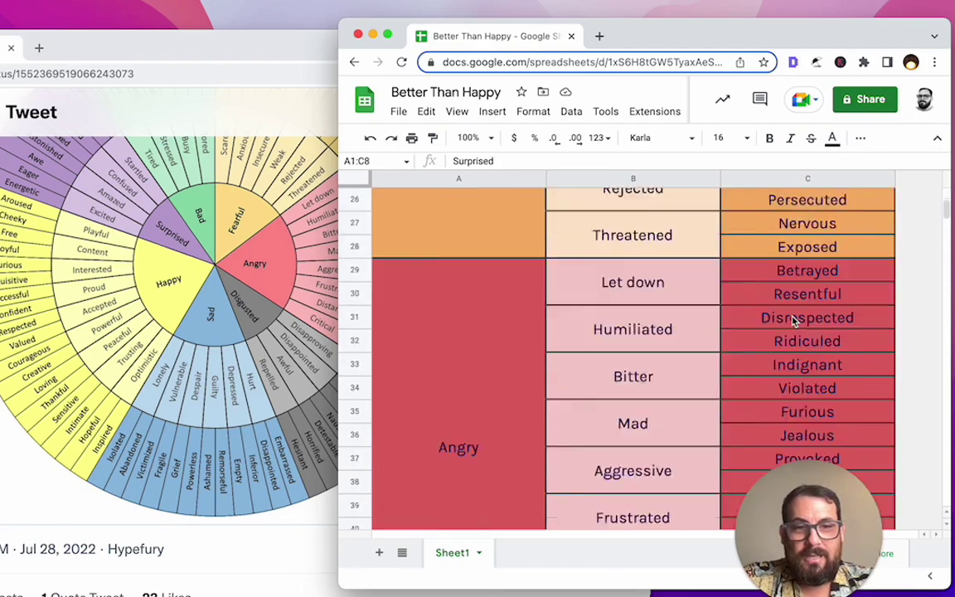
scroll(794, 318, "down", 10)
scroll(793, 318, "up", 5)
left_click(799, 388, "shift")
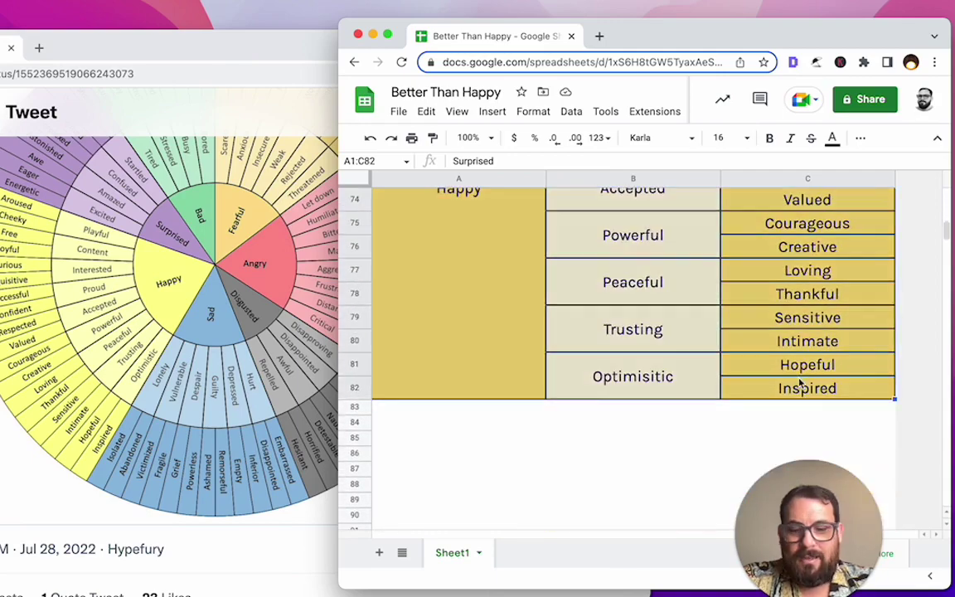
key("ctrl+c")
left_click(460, 420)
left_click(460, 408)
key("ctrl+v")
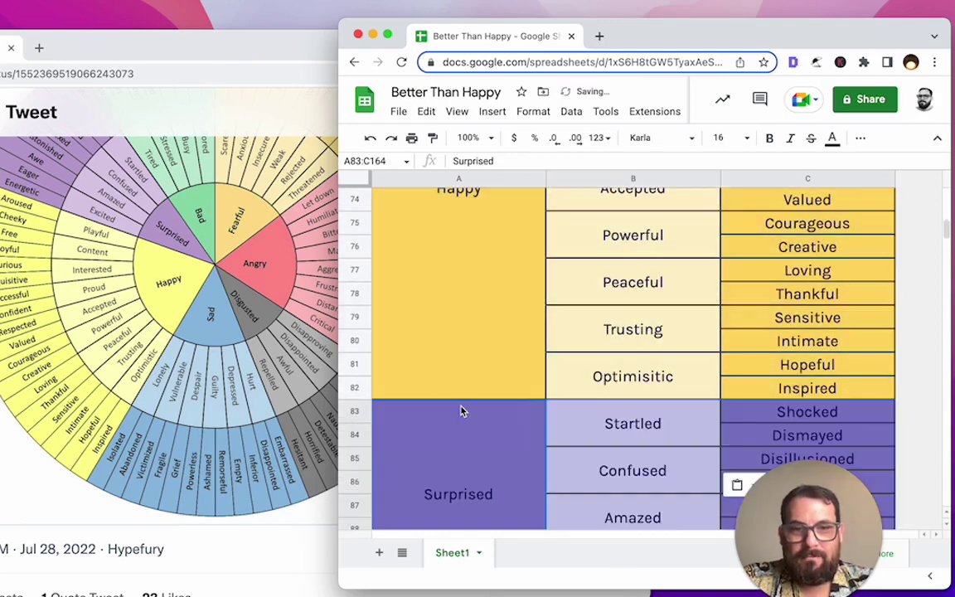
Paste further copies of the table beneath the previous one, starting in A165, and return to the first Surprised section.
scroll(461, 411, "down", 2)
scroll(461, 411, "down", 20)
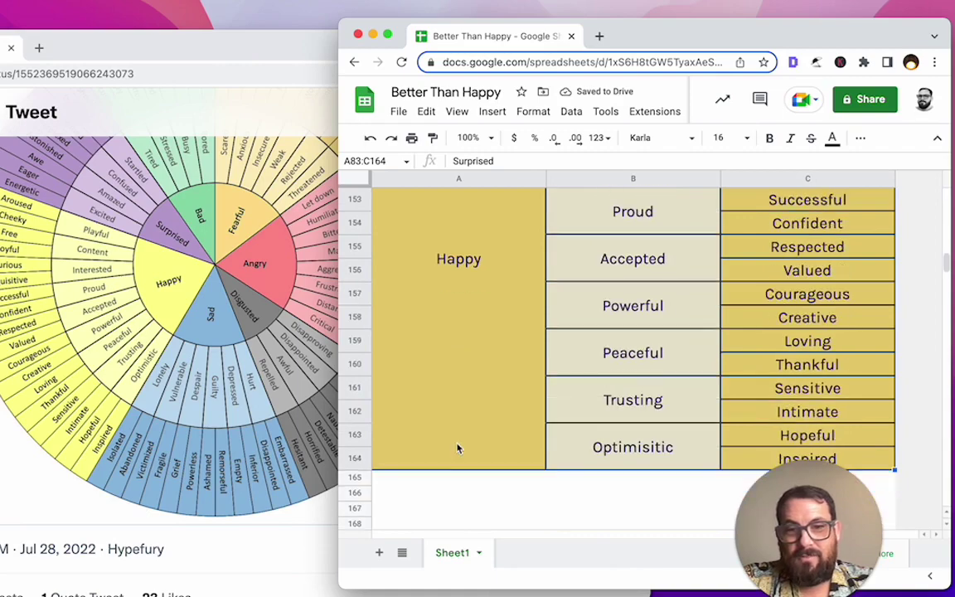
left_click(438, 479)
key("ctrl+v")
key("Up")
key("Up")
key("Up")
key("Up")
key("Up")
key("Up")
key("Up")
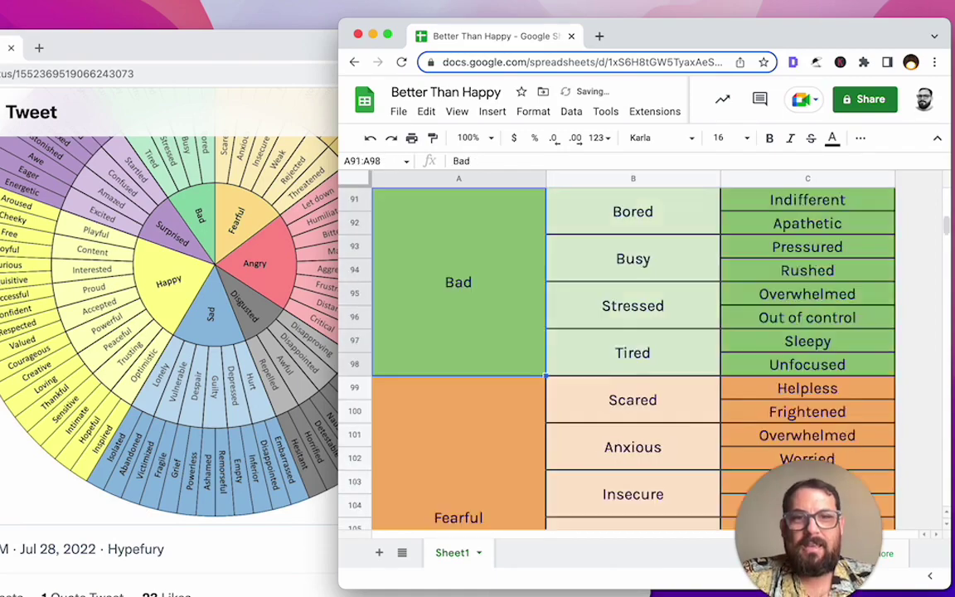
key("ctrl+Up")
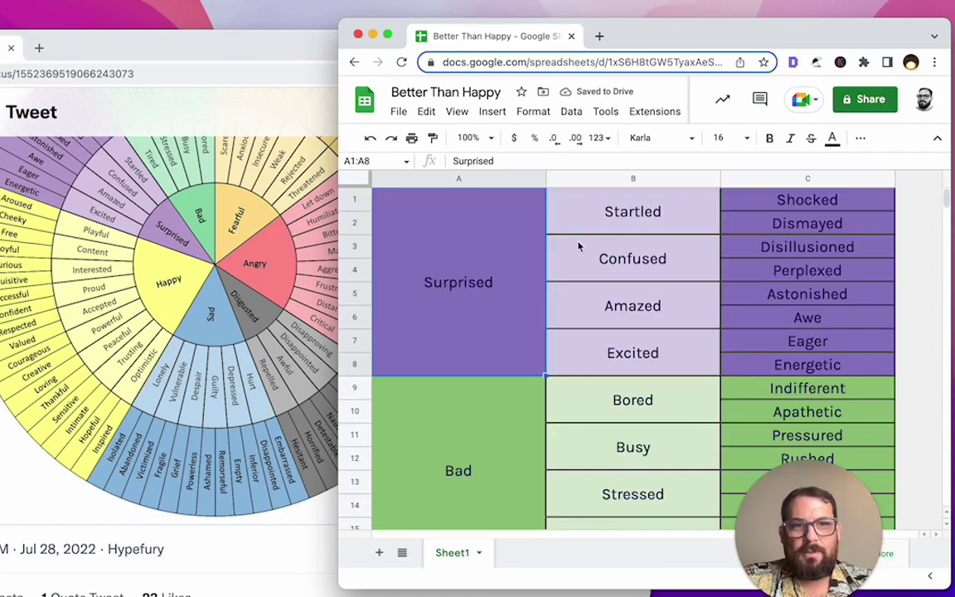
Go through the first-level sections of the original table one by one, from Surprised down to Happy.
left_click(616, 199)
left_click(639, 305)
left_click(484, 312)
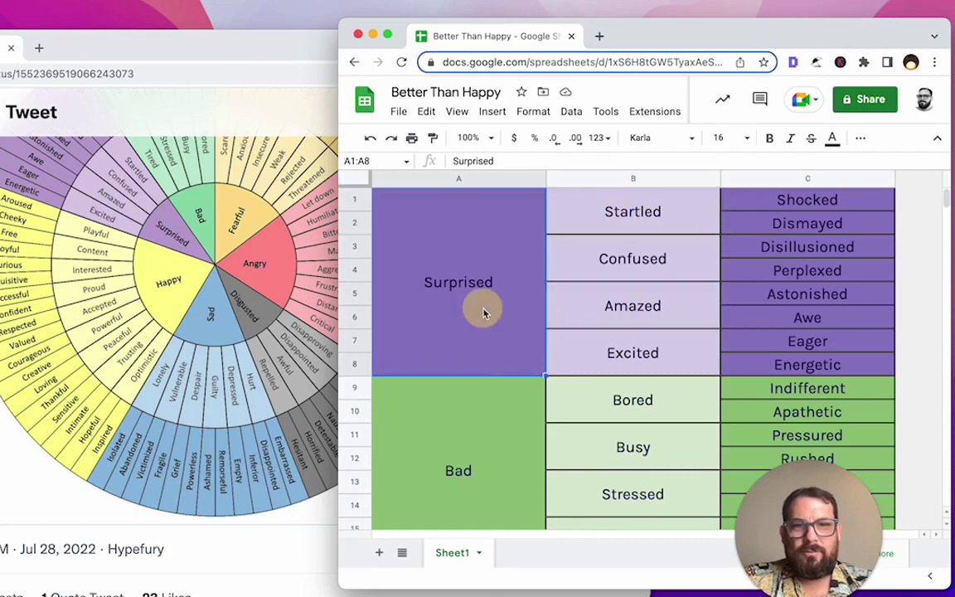
scroll(485, 313, "down", 2)
left_click(484, 315)
scroll(484, 320, "down", 3)
left_click(484, 340)
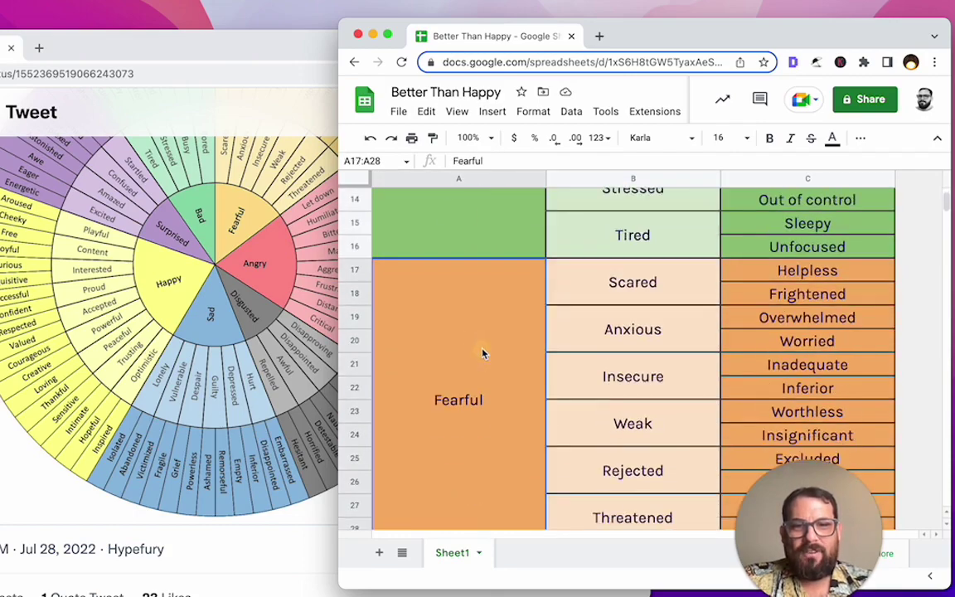
scroll(484, 373, "down", 5)
left_click(484, 393)
scroll(484, 397, "down", 8)
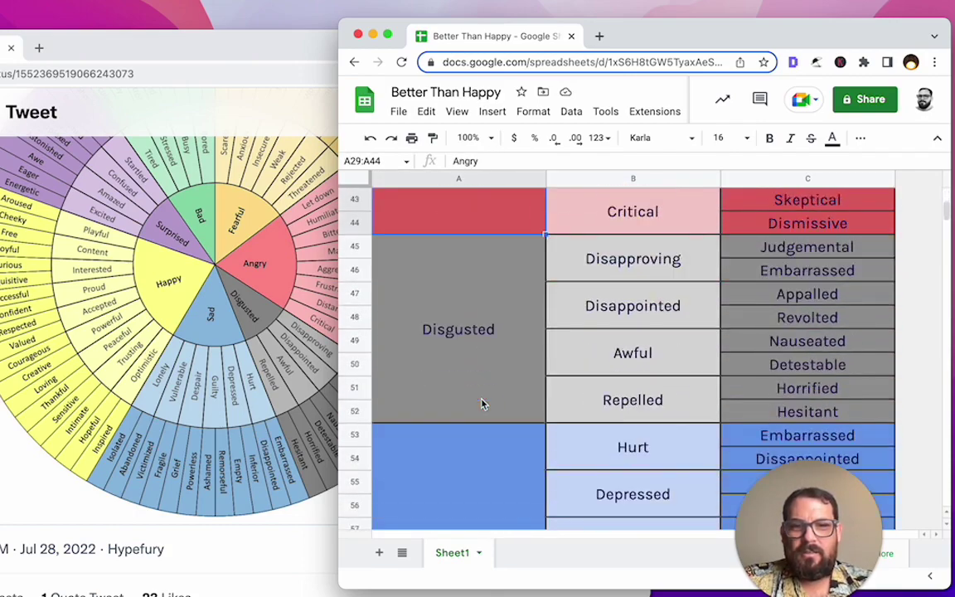
left_click(483, 402)
scroll(483, 404, "down", 1)
scroll(481, 403, "down", 5)
left_click(479, 302)
scroll(485, 365, "down", 5)
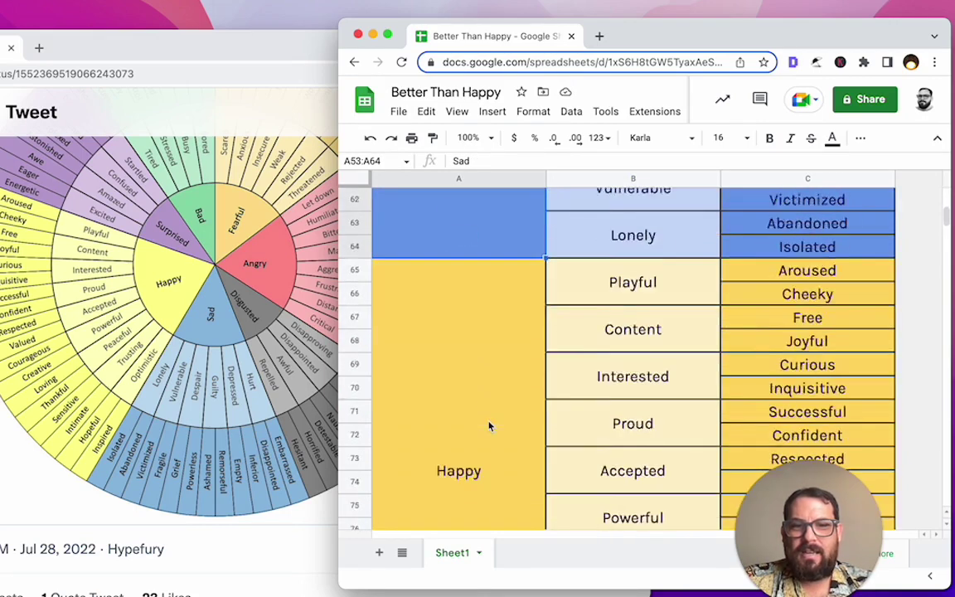
left_click(488, 425)
scroll(488, 425, "down", 2)
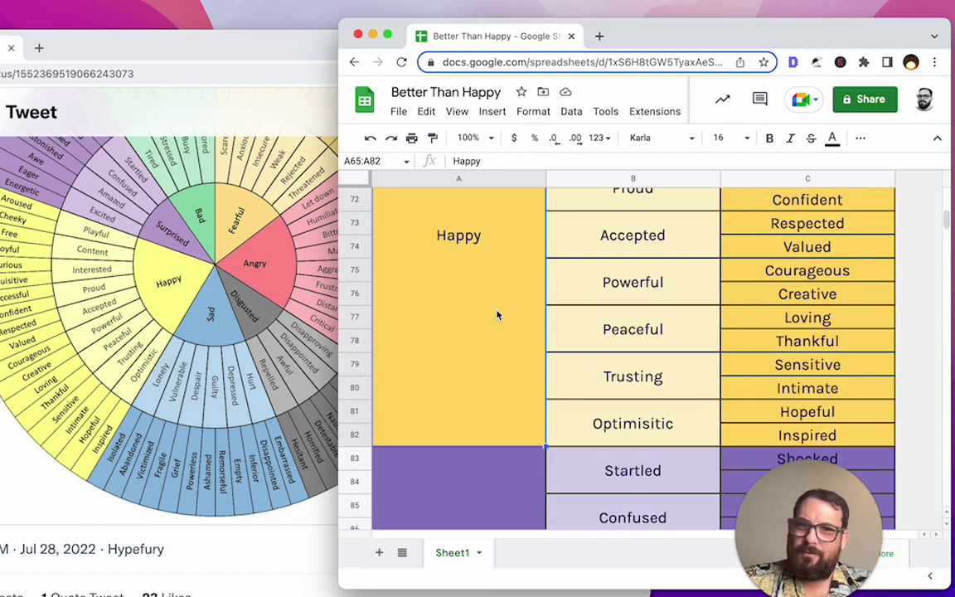
Look through the pasted copies from the second Surprised section down to the Fearful section at row 181, comparing them with the wheel.
scroll(507, 318, "down", 5)
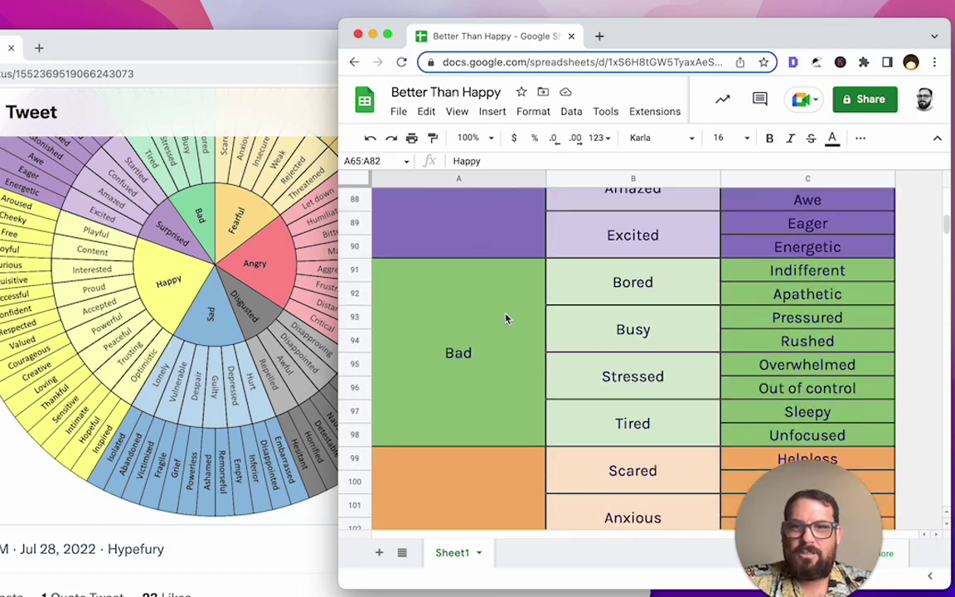
left_click(503, 311)
scroll(501, 310, "down", 4)
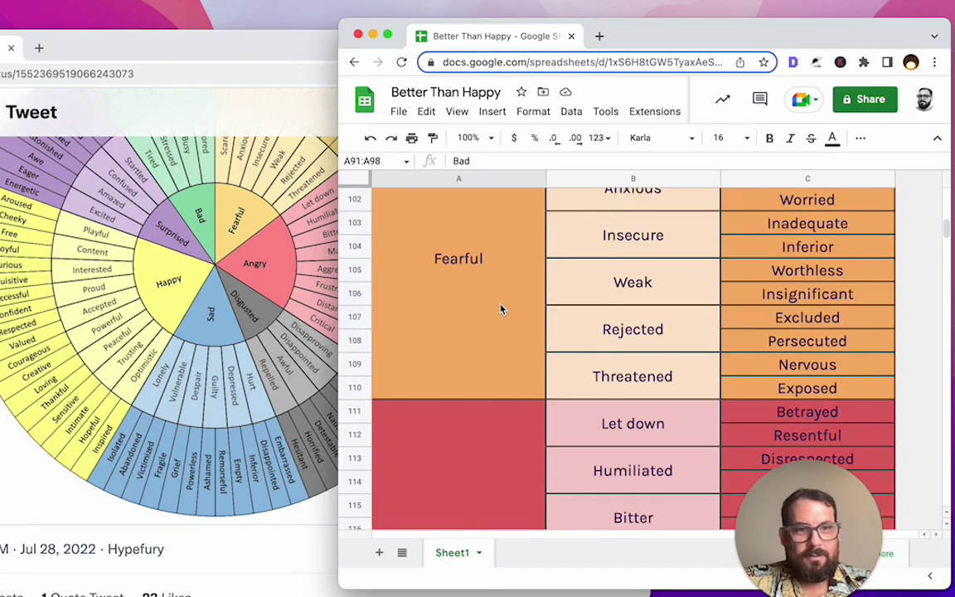
scroll(500, 309, "down", 10)
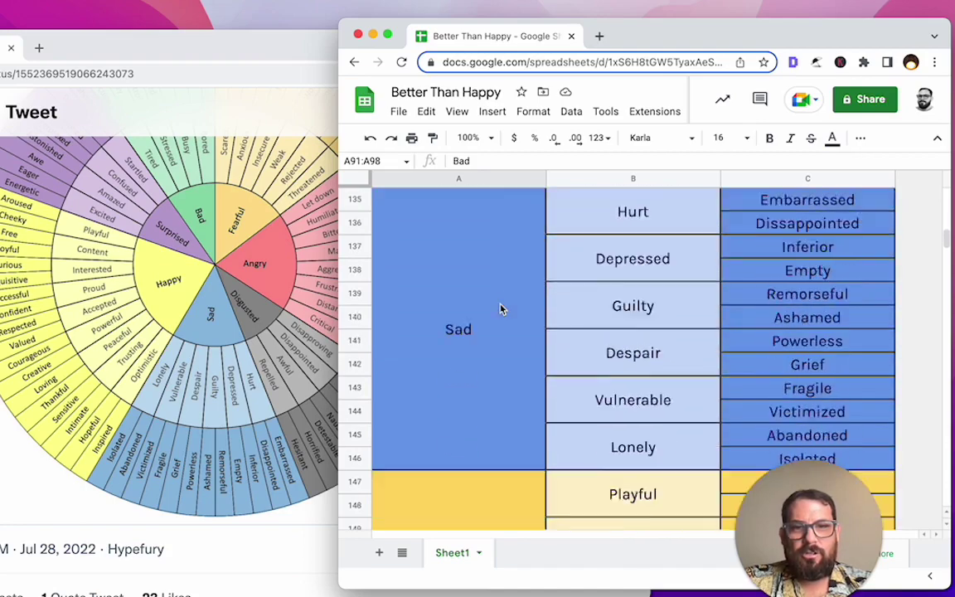
scroll(499, 309, "down", 5)
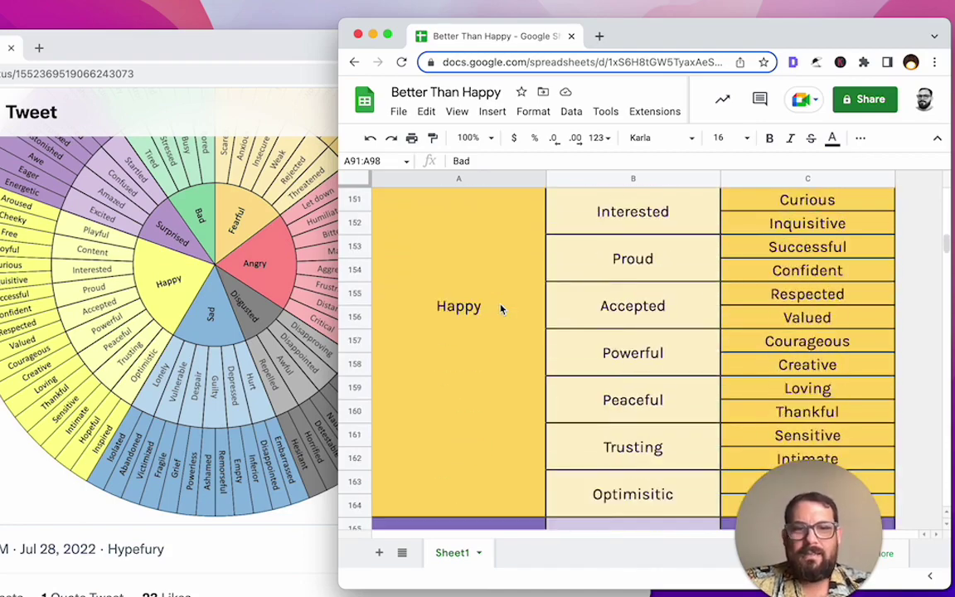
scroll(500, 310, "down", 6)
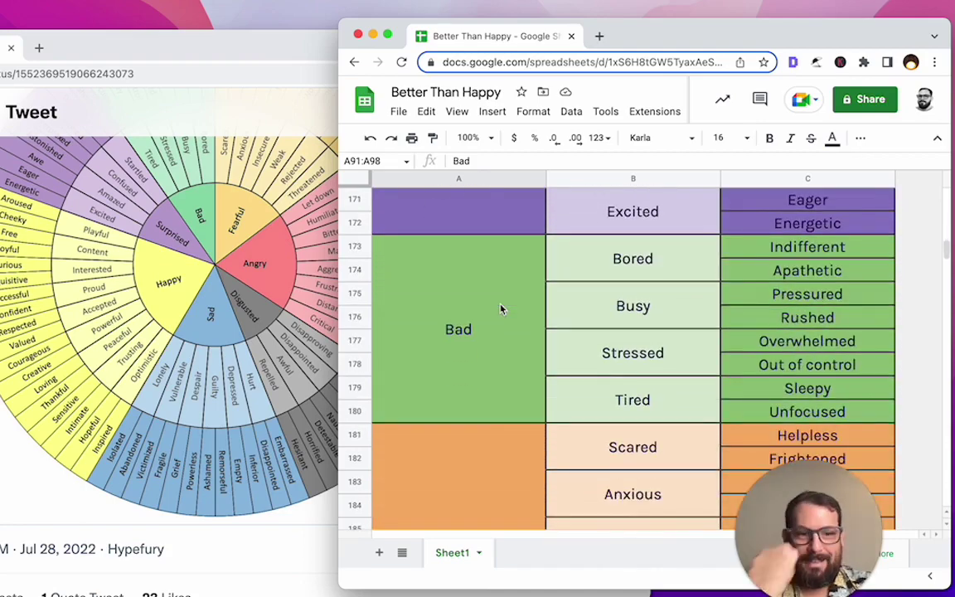
scroll(499, 310, "down", 3)
left_click(593, 263)
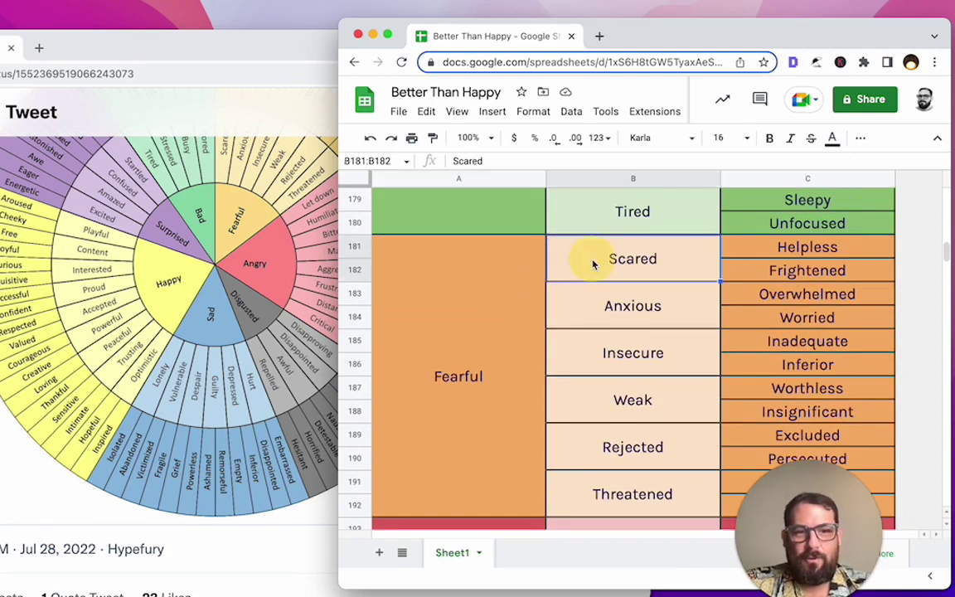
scroll(531, 302, "down", 1)
left_click(435, 317)
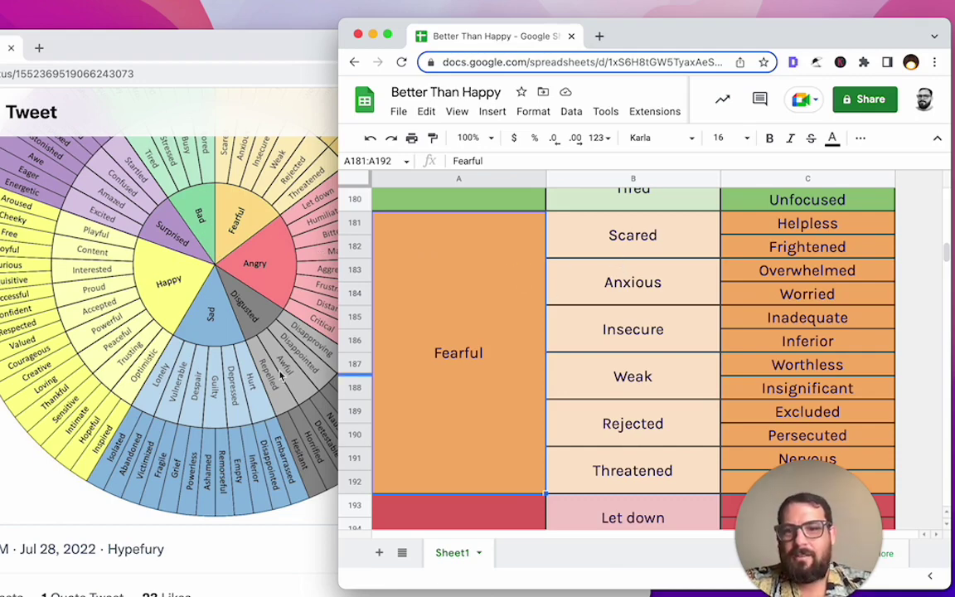
scroll(236, 356, "down", 1)
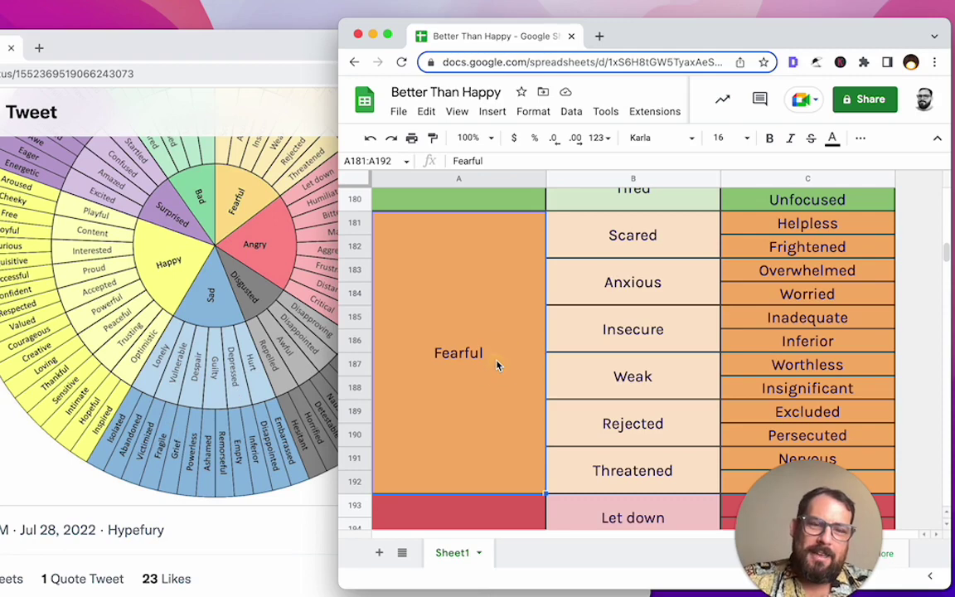
Examine Guilty and Remorseful in the Sad section at row 217, then look over the Happy to Bad sections beneath it.
scroll(497, 365, "down", 10)
left_click(660, 305)
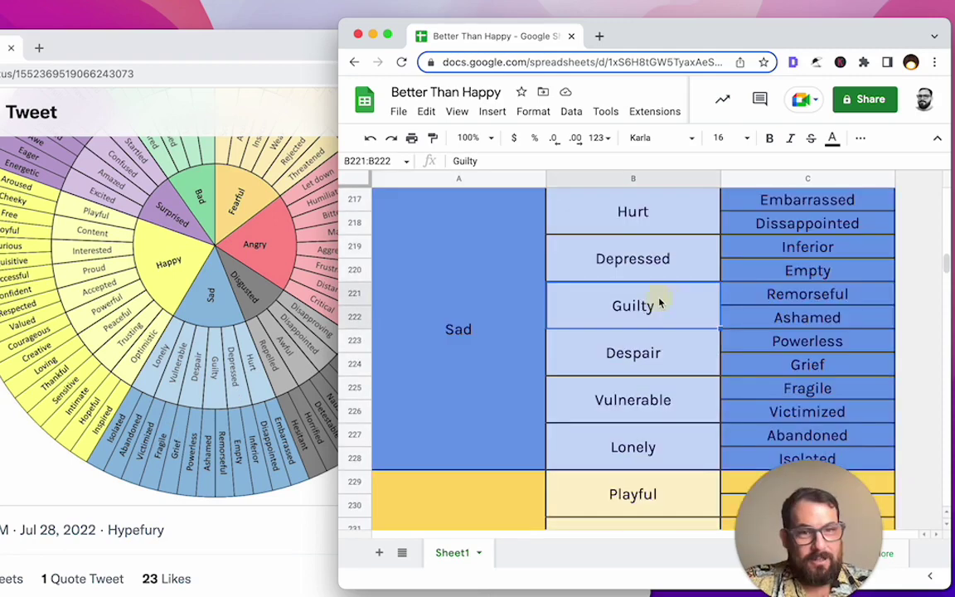
left_click(731, 292)
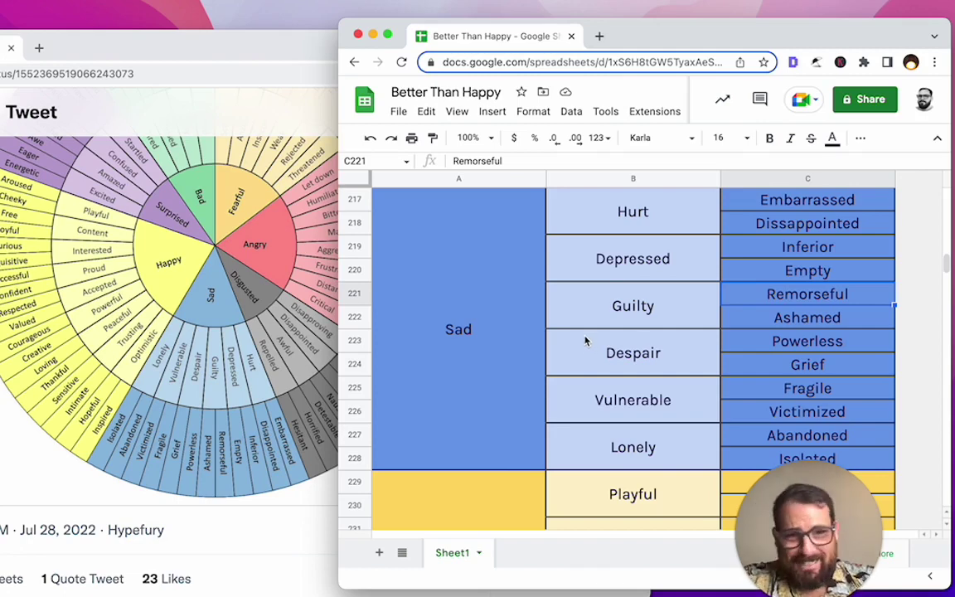
scroll(587, 337, "down", 5)
left_click(489, 361)
scroll(488, 360, "down", 9)
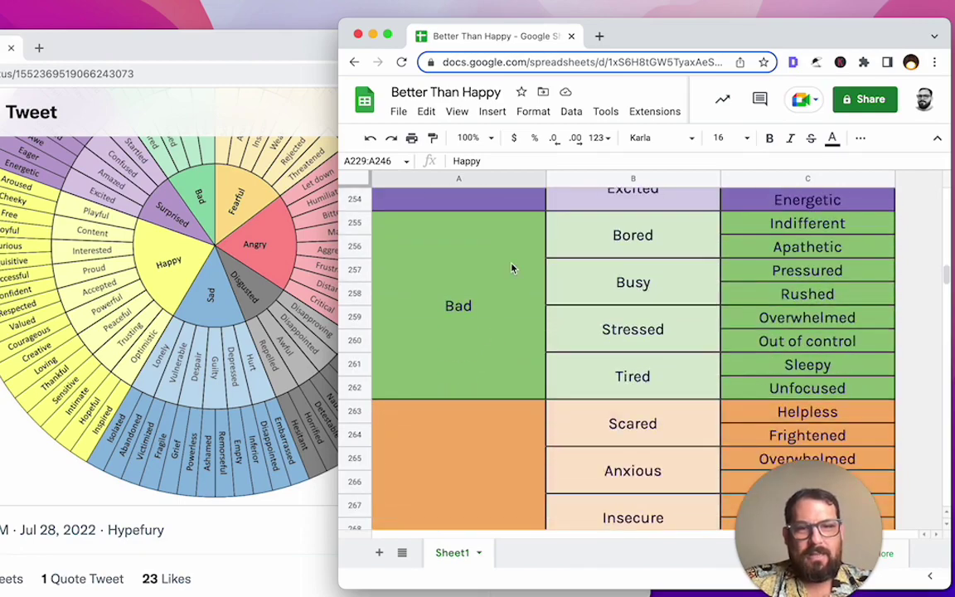
Go back to where Happy meets Surprised at row 165 and examine Surprised and its second-level feeling Startled.
scroll(511, 268, "up", 20)
left_click(541, 224)
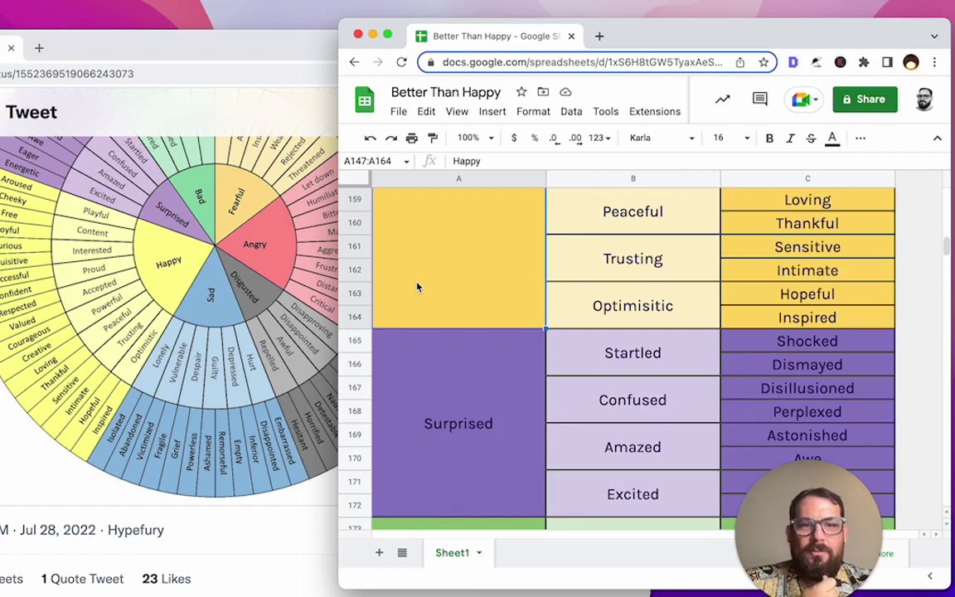
left_click(525, 340)
left_click(627, 349)
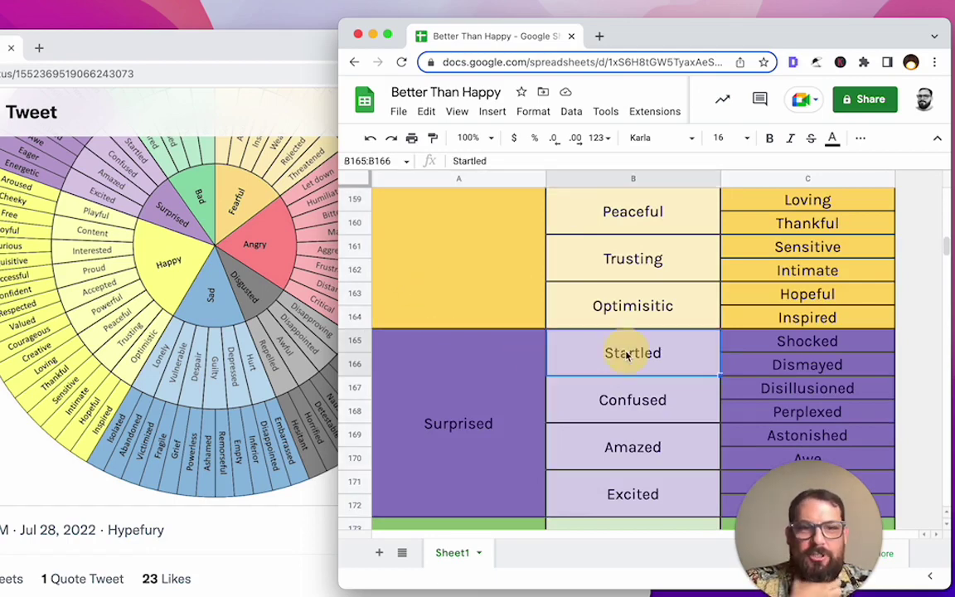
left_click(479, 359)
scroll(479, 359, "down", 1)
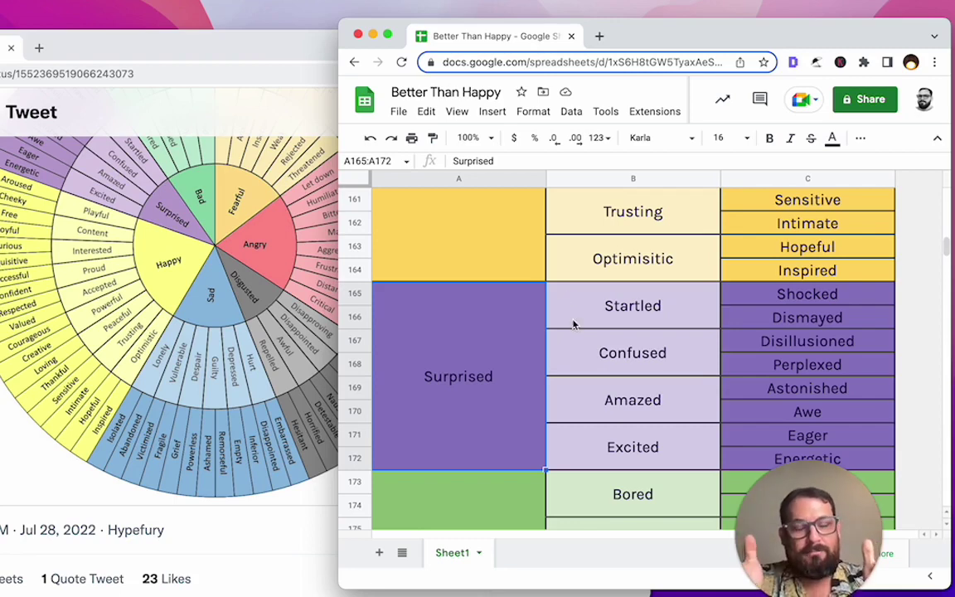
left_click(669, 307)
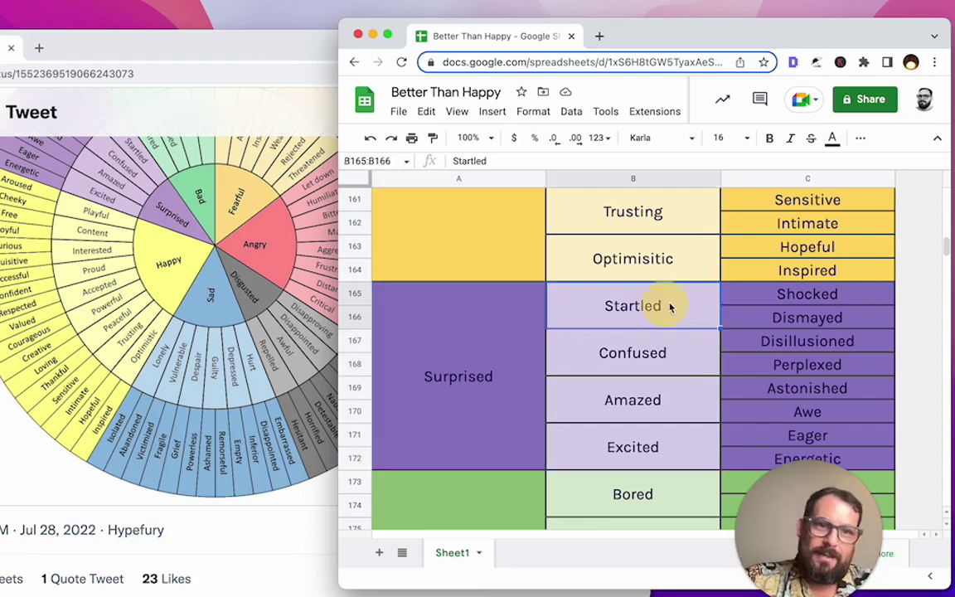
Review the tweet's example sentences above the wheel and look through the sheet up to the Angry section at row 111.
scroll(236, 321, "up", 5)
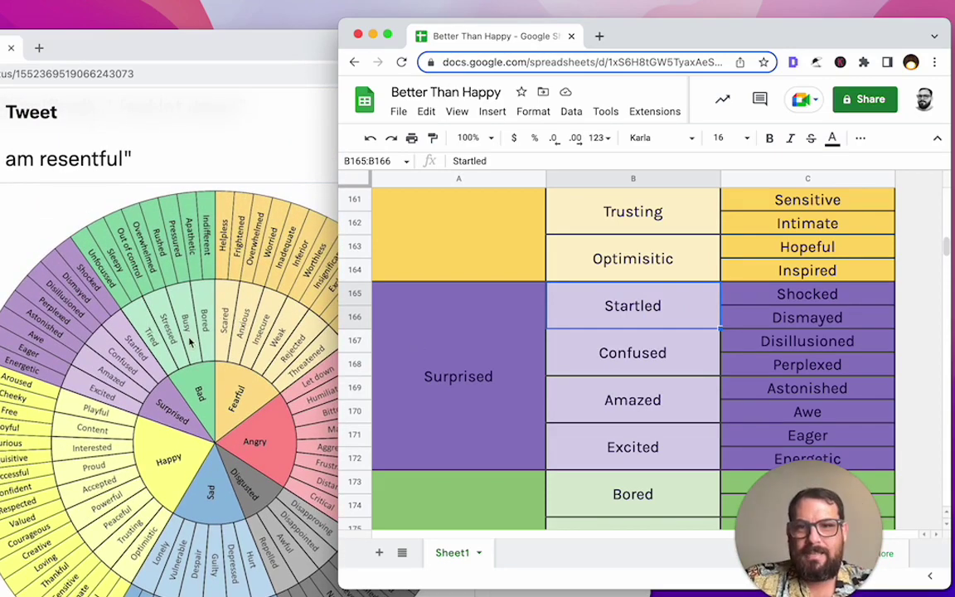
scroll(125, 315, "up", 4)
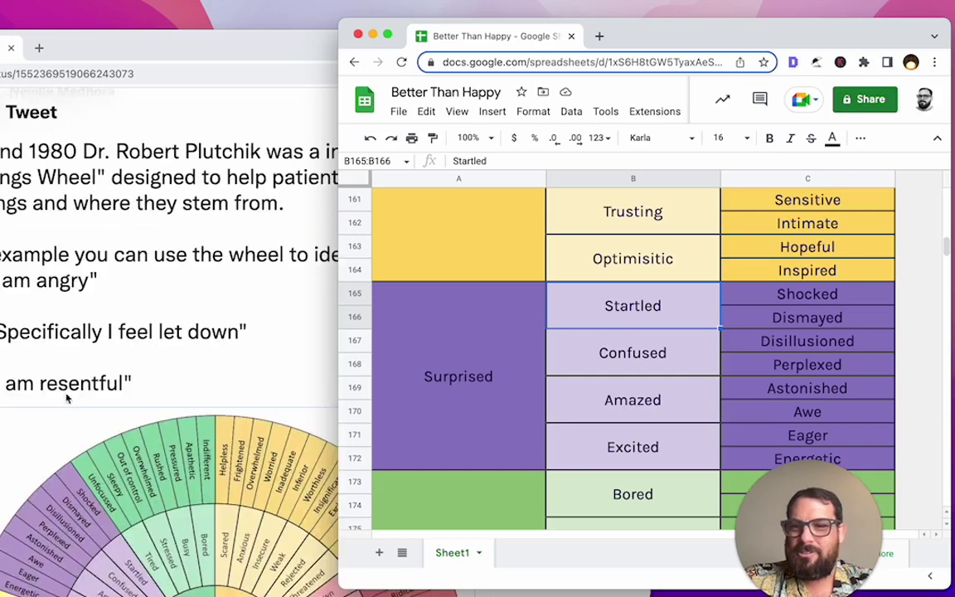
scroll(91, 400, "down", 4)
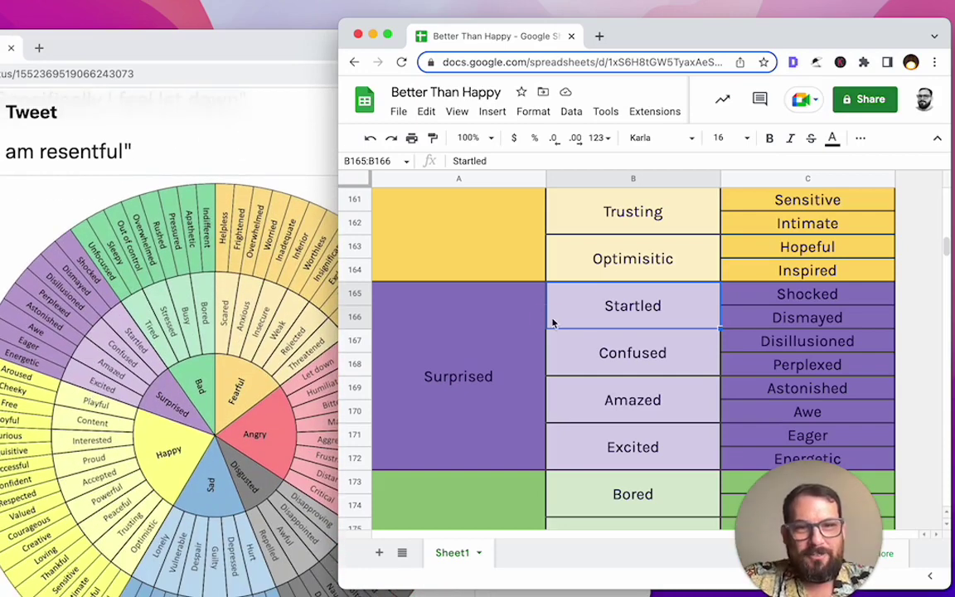
scroll(506, 322, "down", 6)
scroll(506, 322, "up", 20)
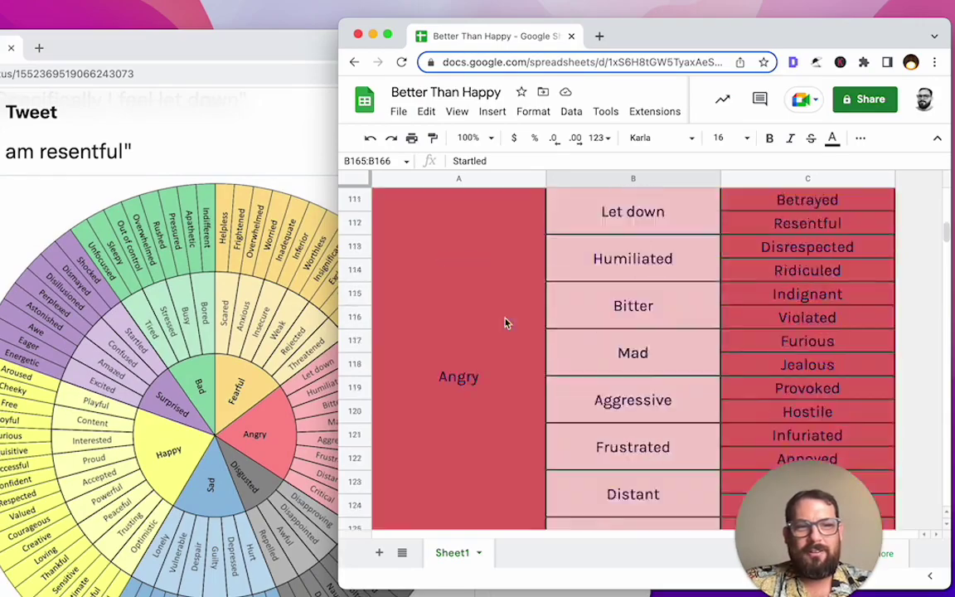